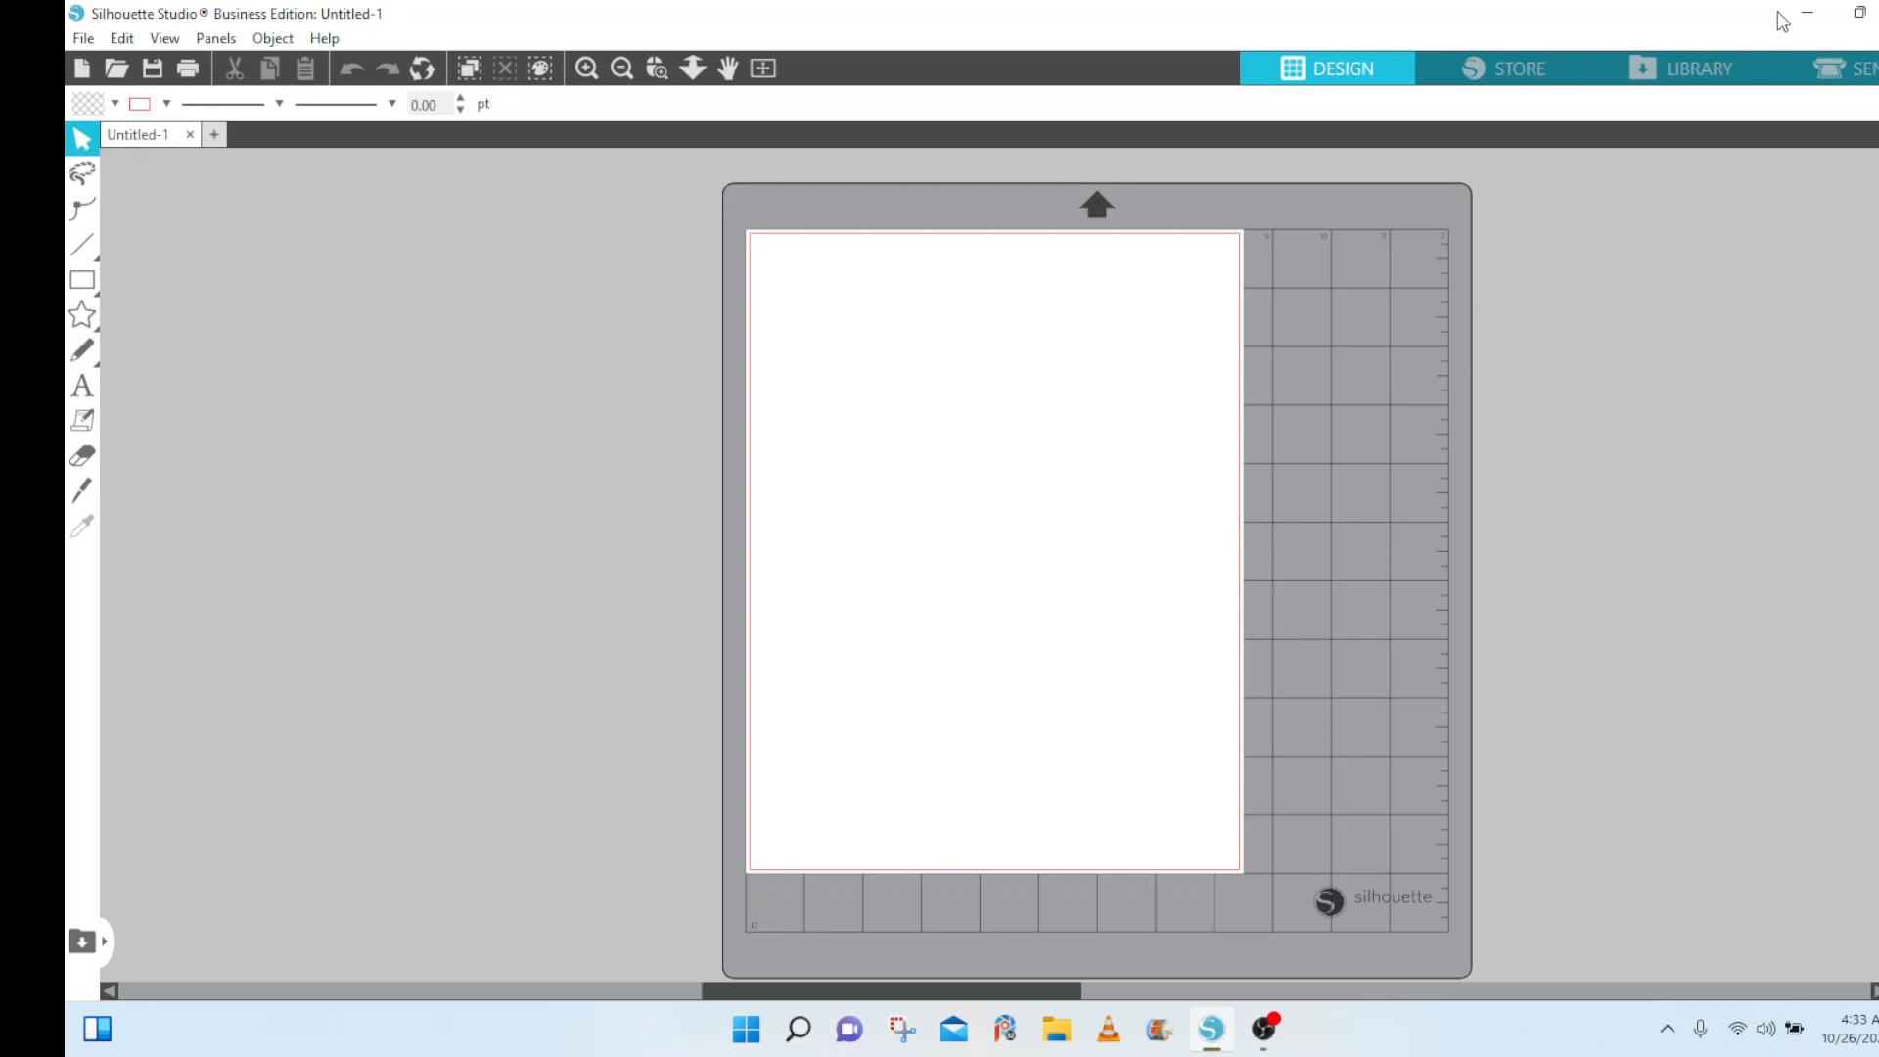
# Switch to Google Chrome, search for "ping wing" and open the PNGWing website.
pyautogui.click(1807, 20)
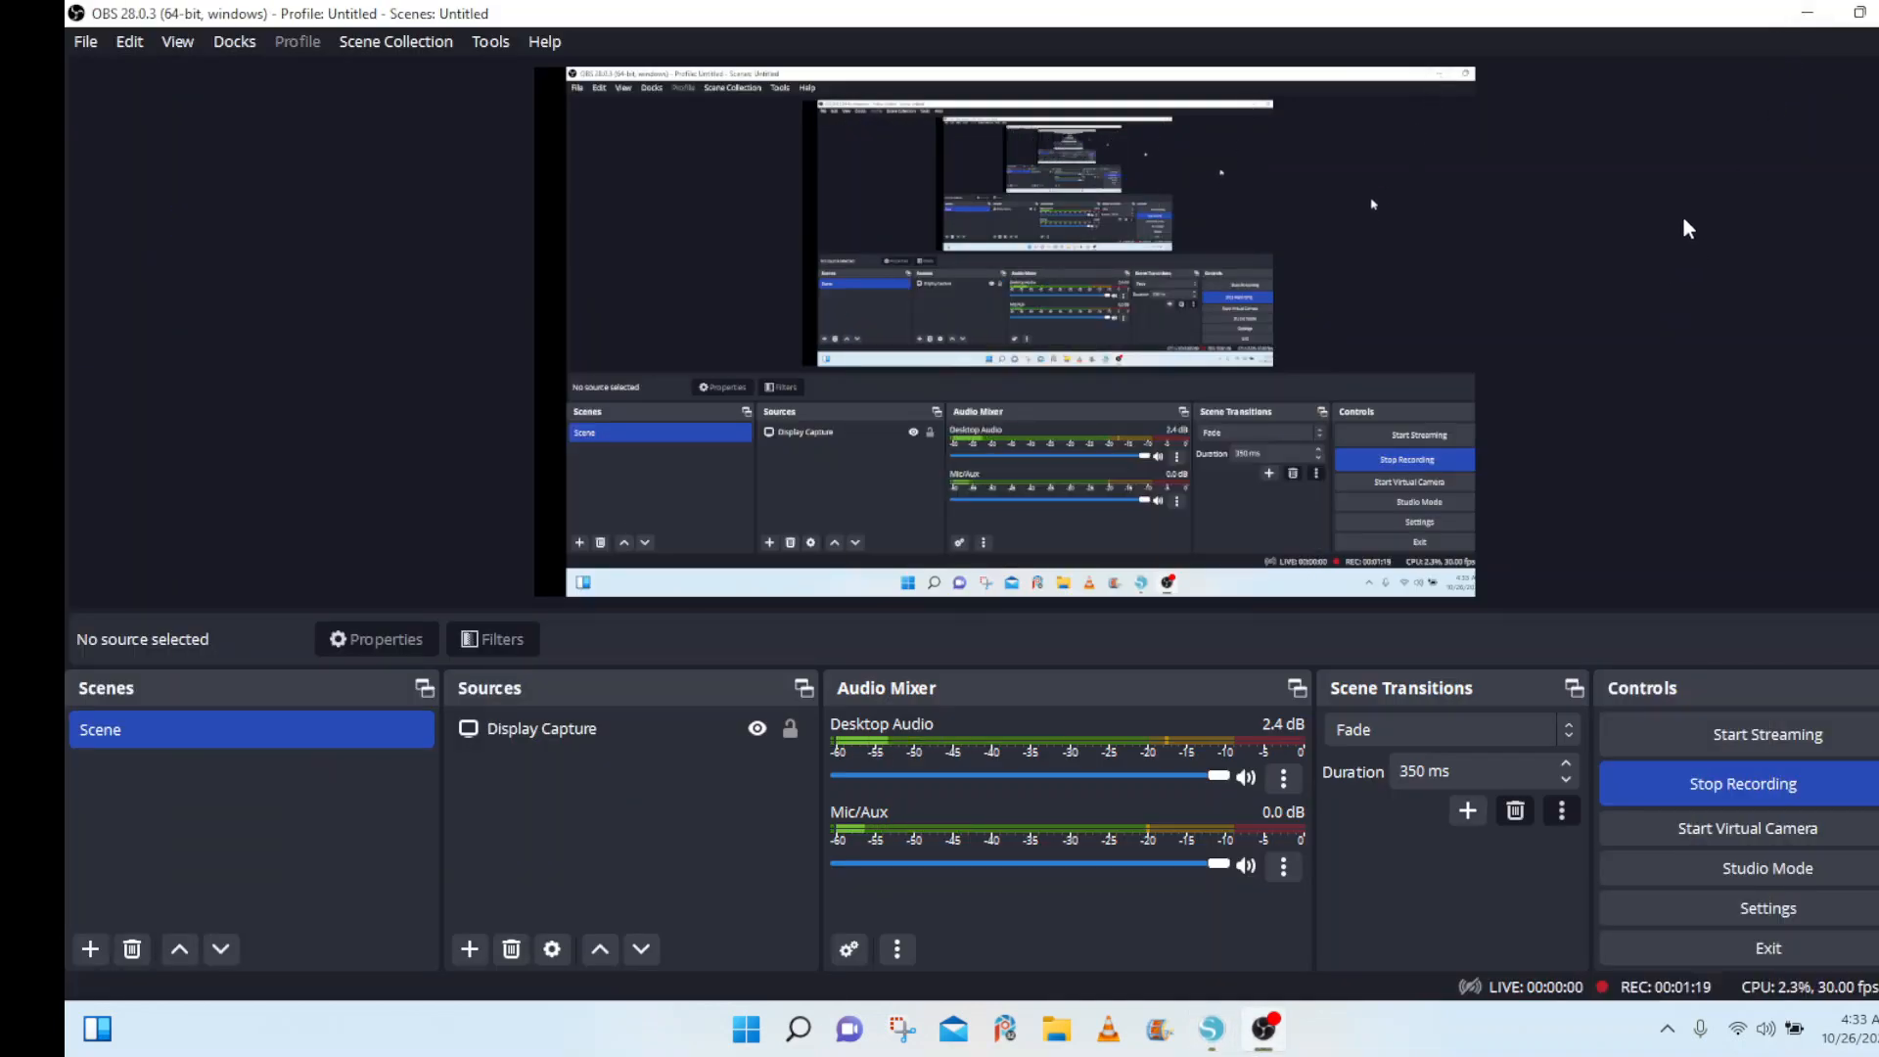
pyautogui.click(1801, 17)
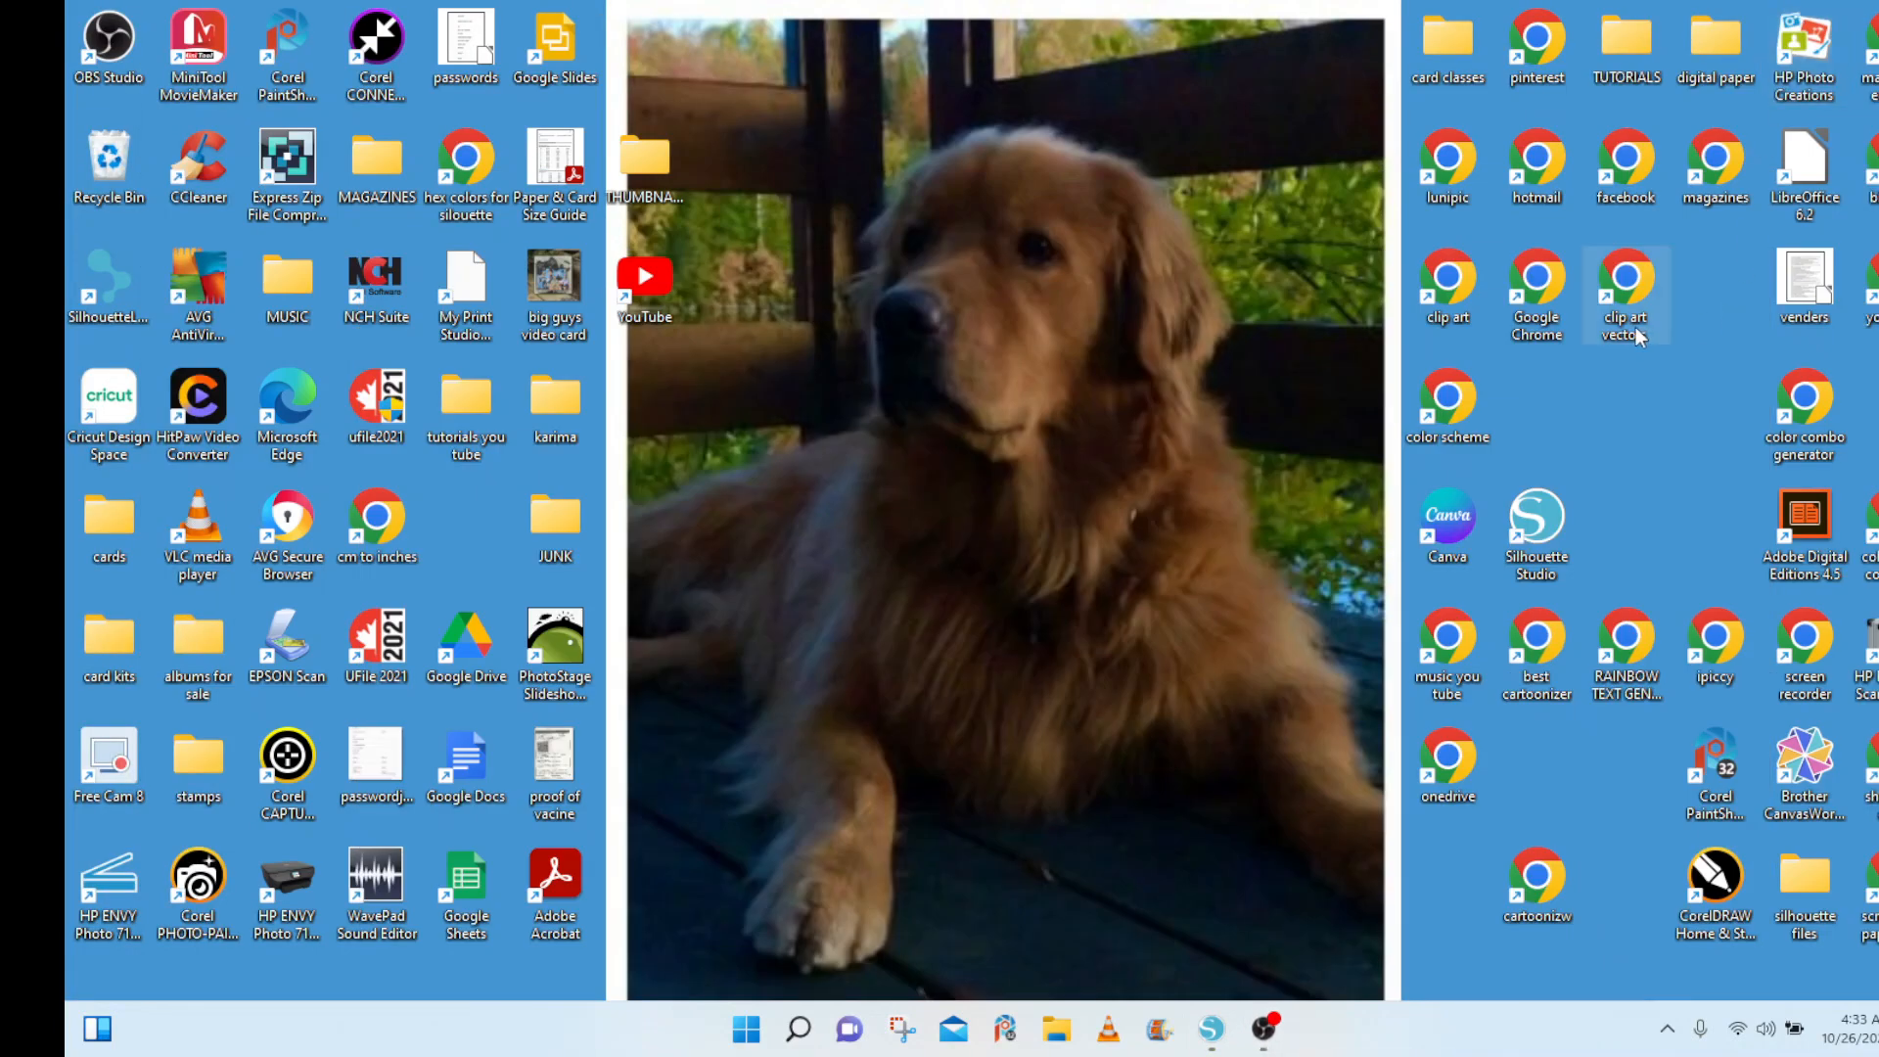
pyautogui.doubleClick(1538, 299)
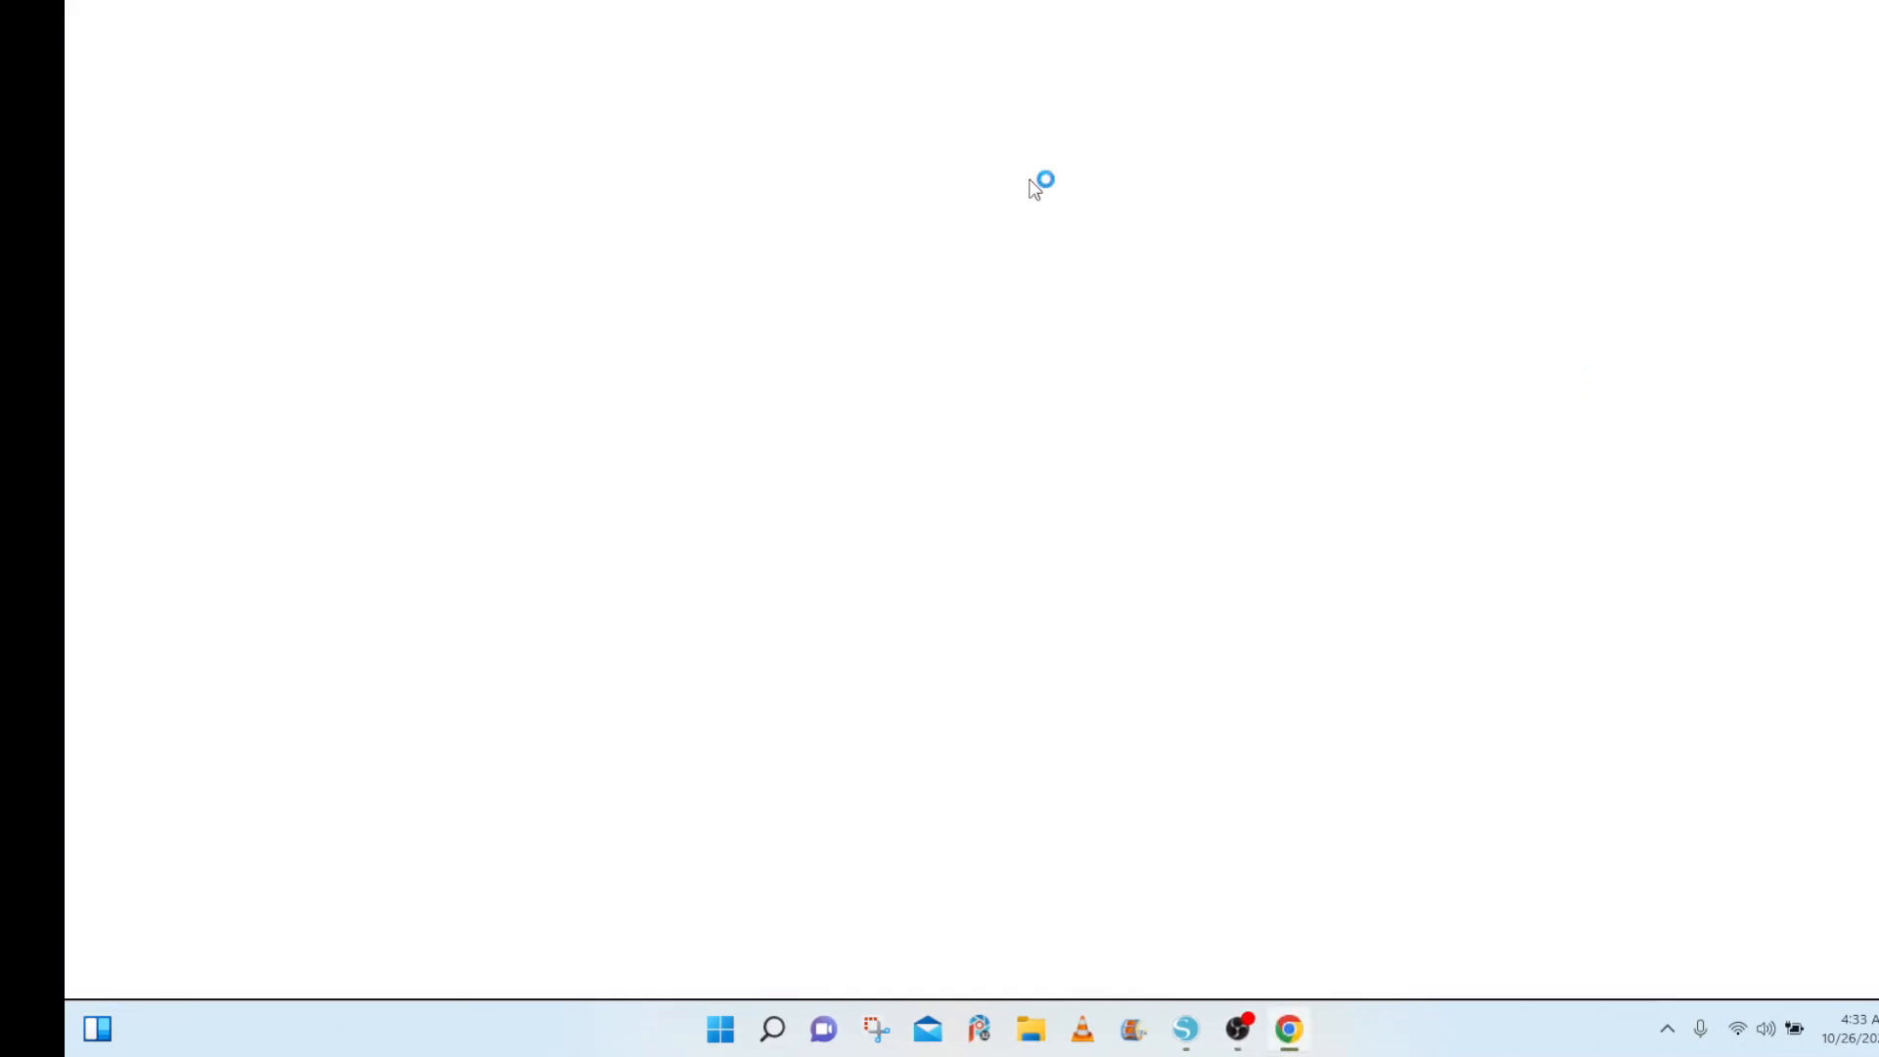
pyautogui.click(798, 494)
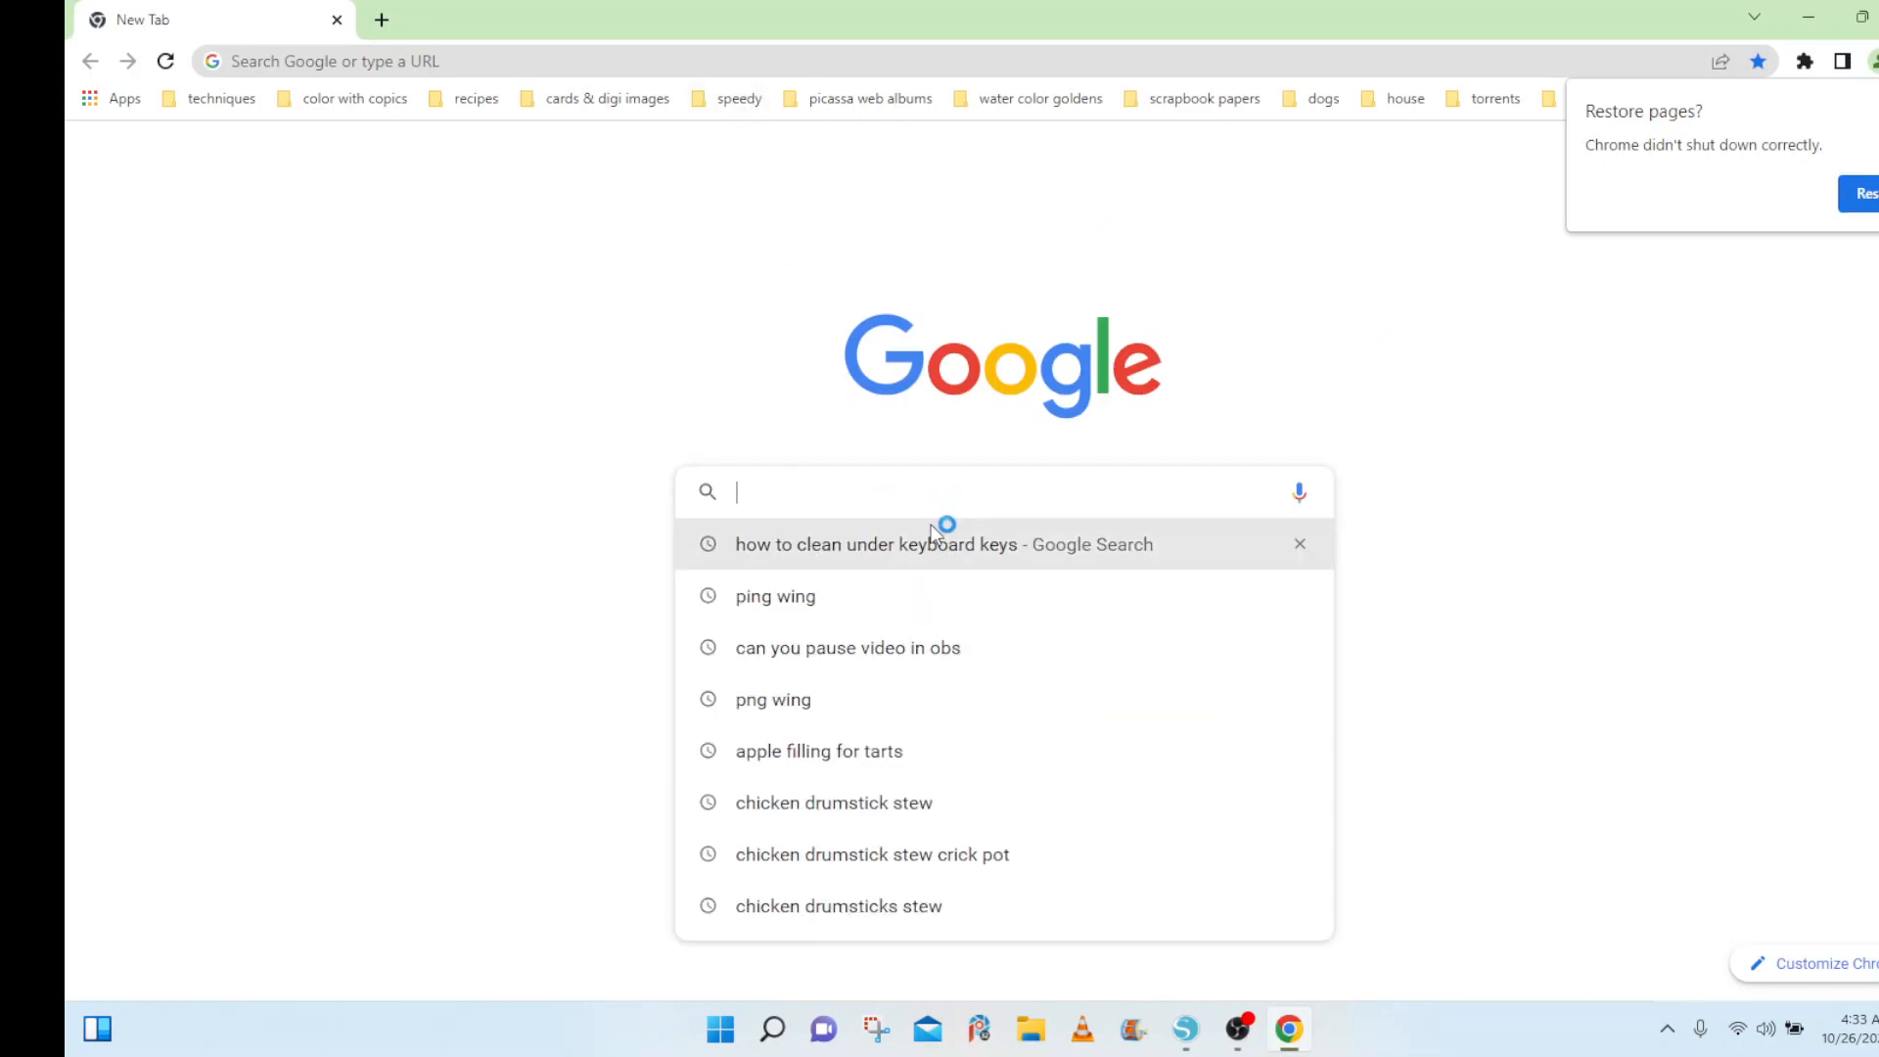
pyautogui.write('ping ')
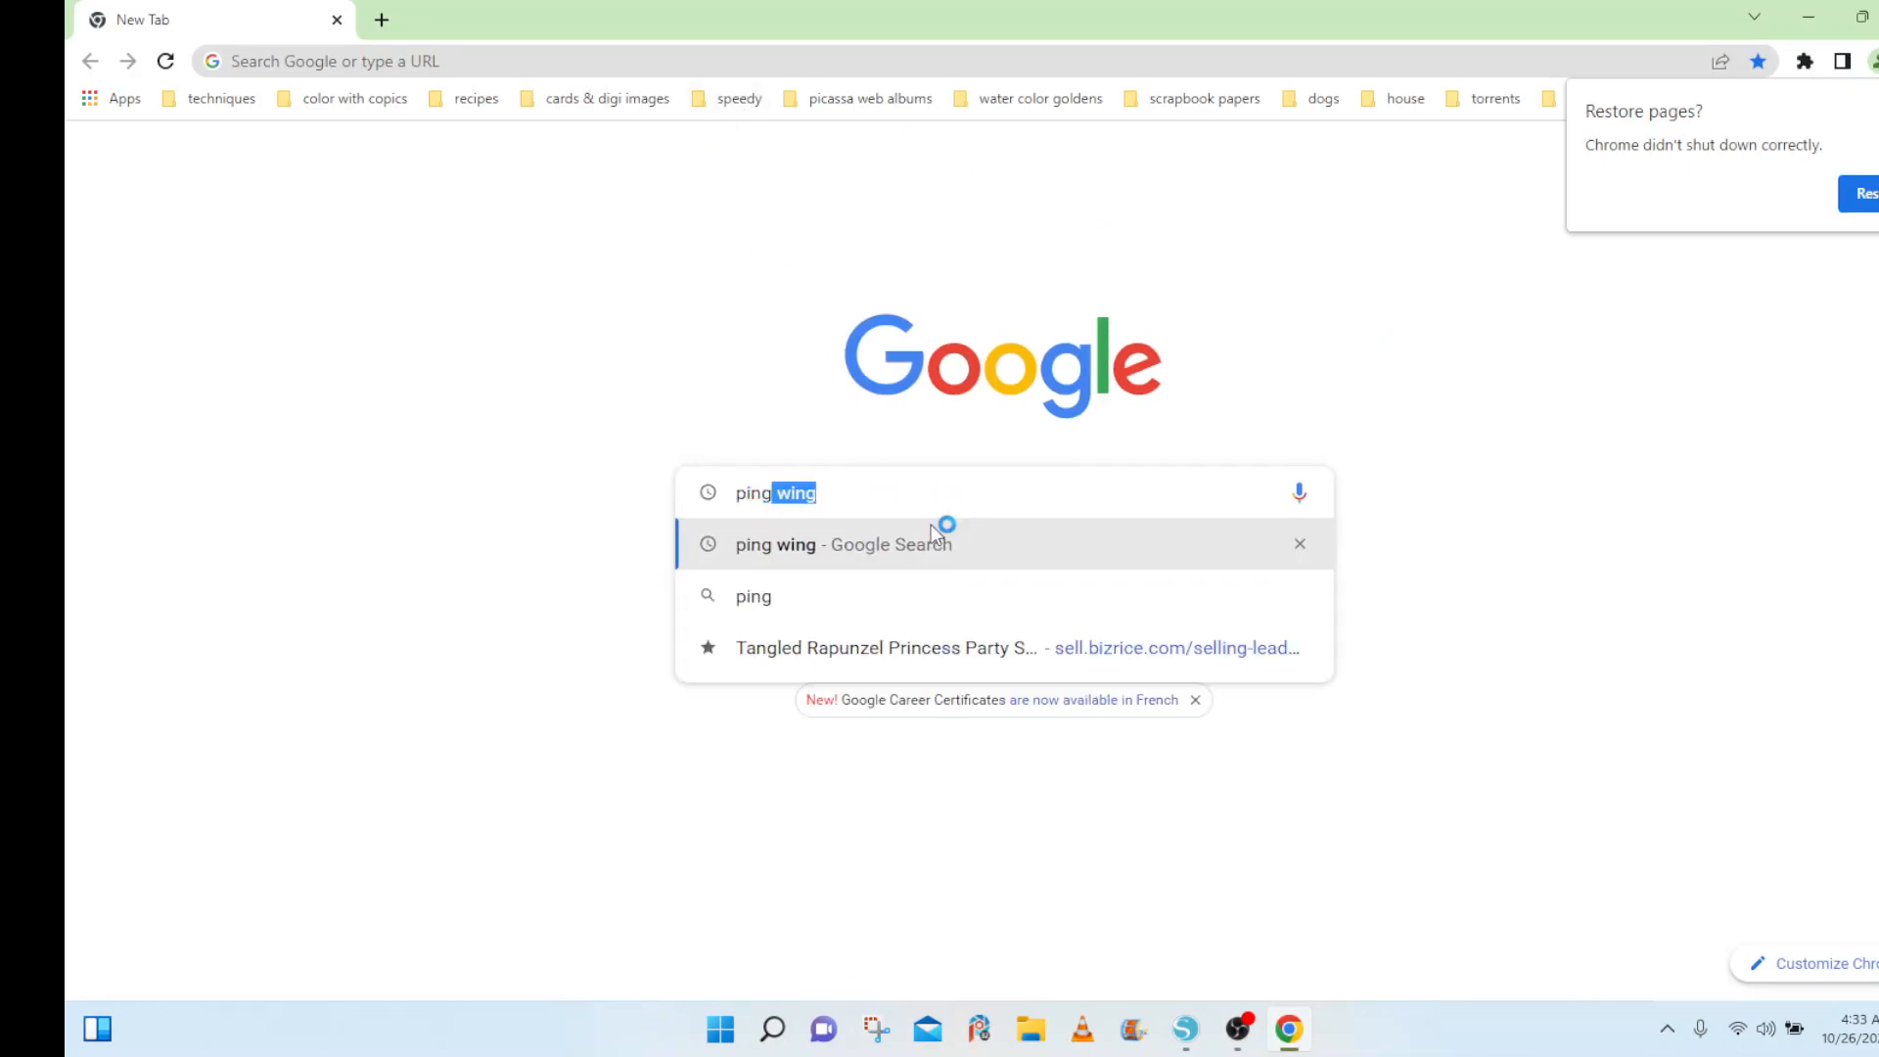
pyautogui.write('wing')
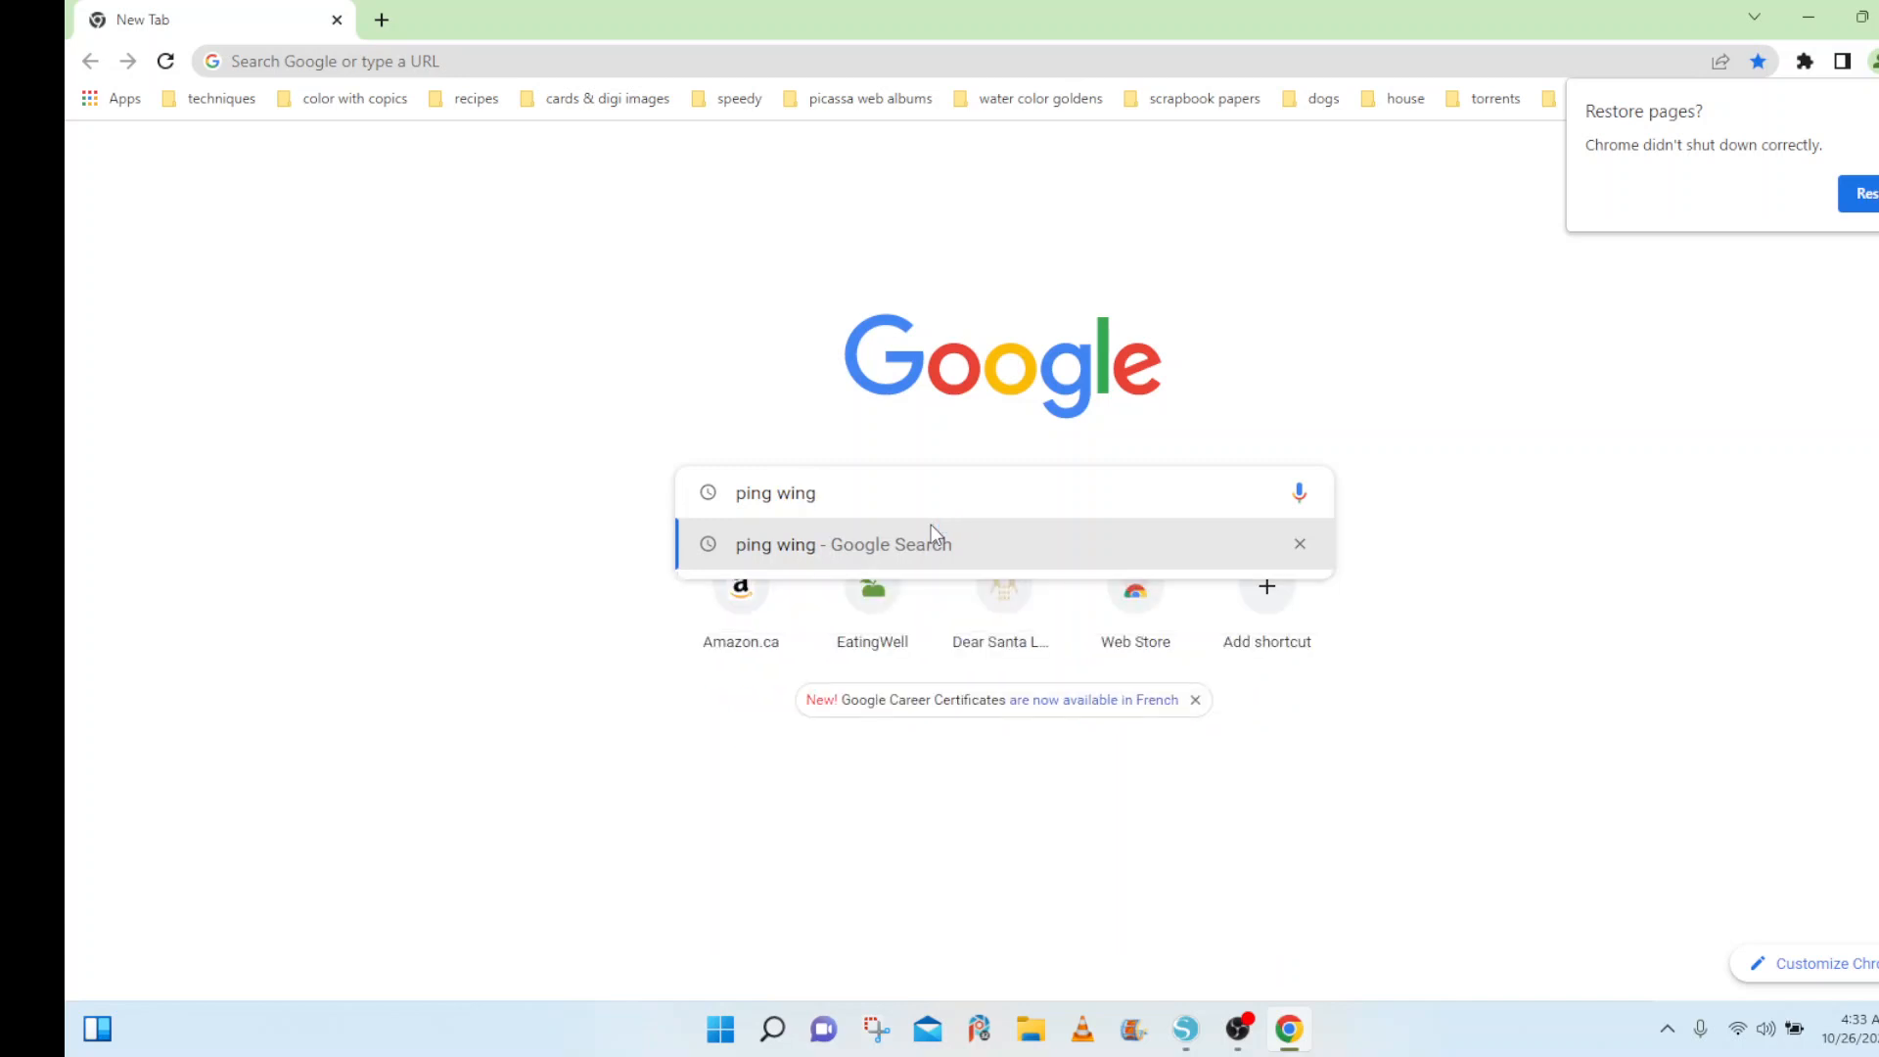
pyautogui.click(931, 525)
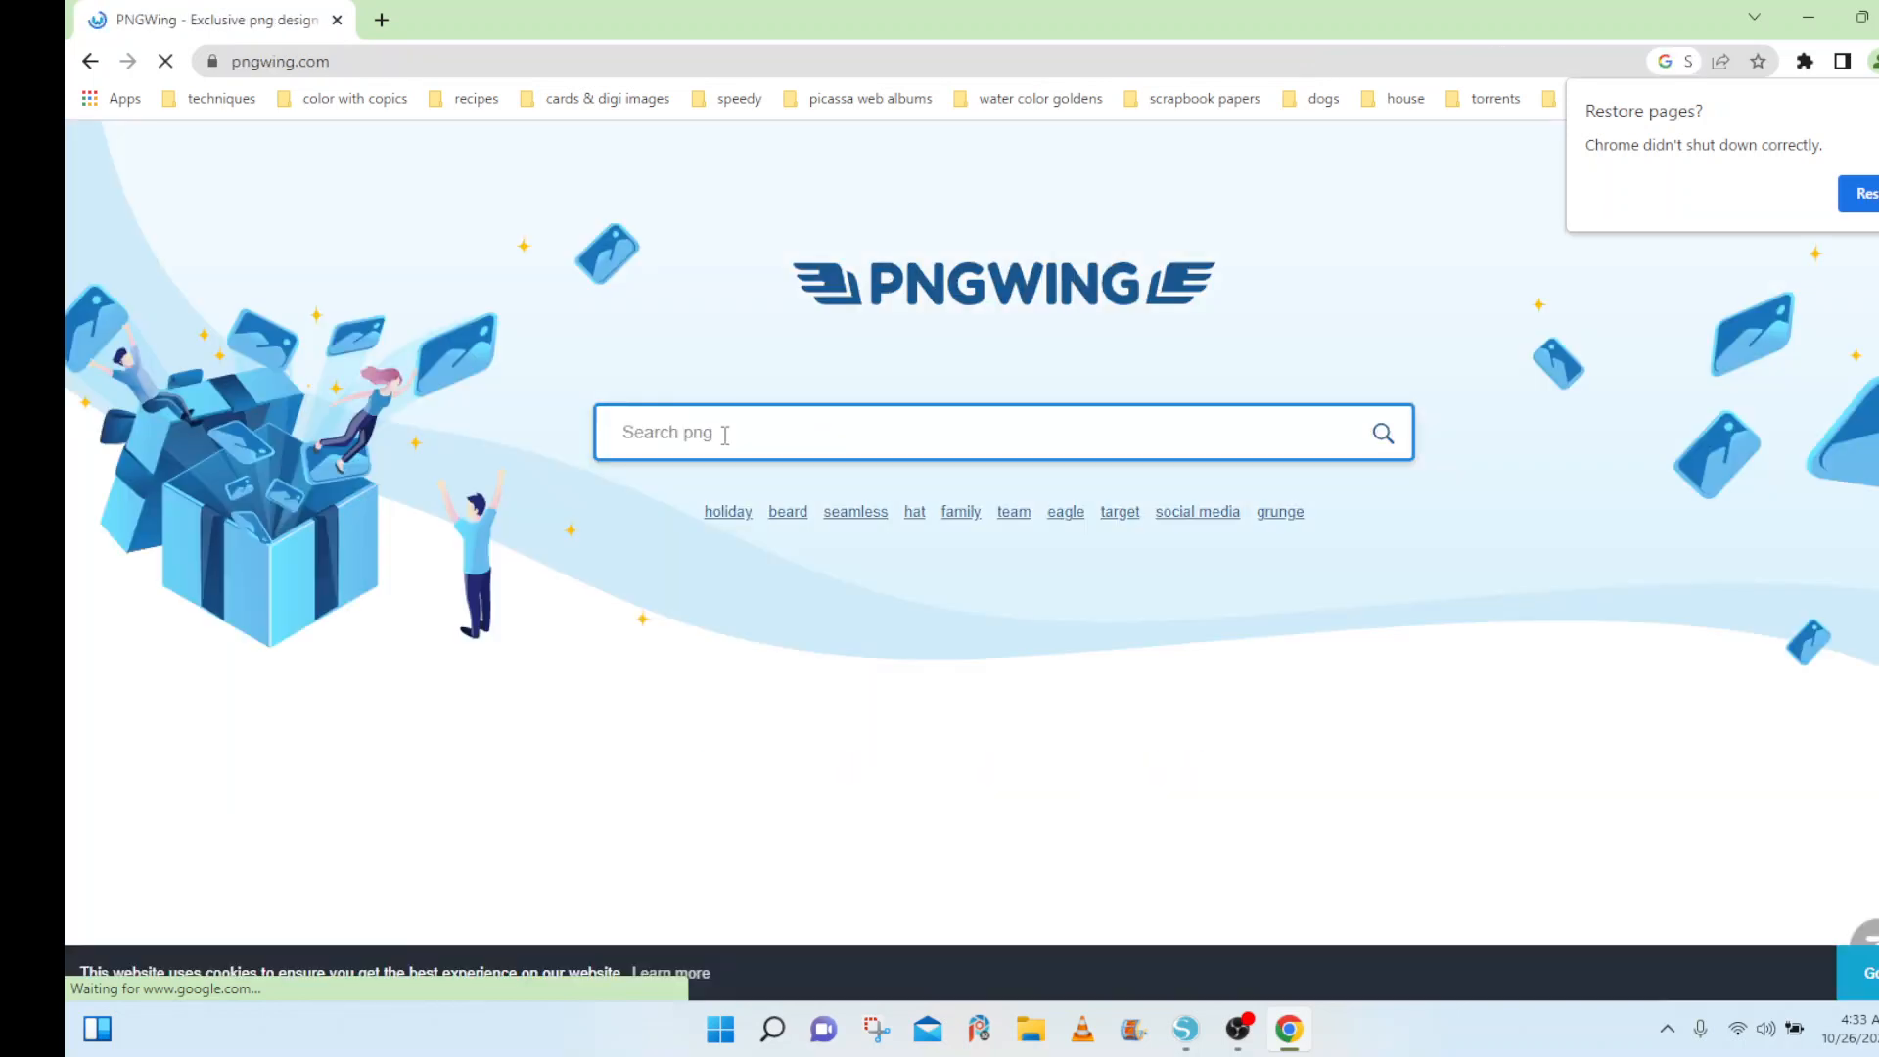
# Search PNGWing for "barbie" and open the image of the seated Barbie with a book and two dogs.
pyautogui.click(722, 434)
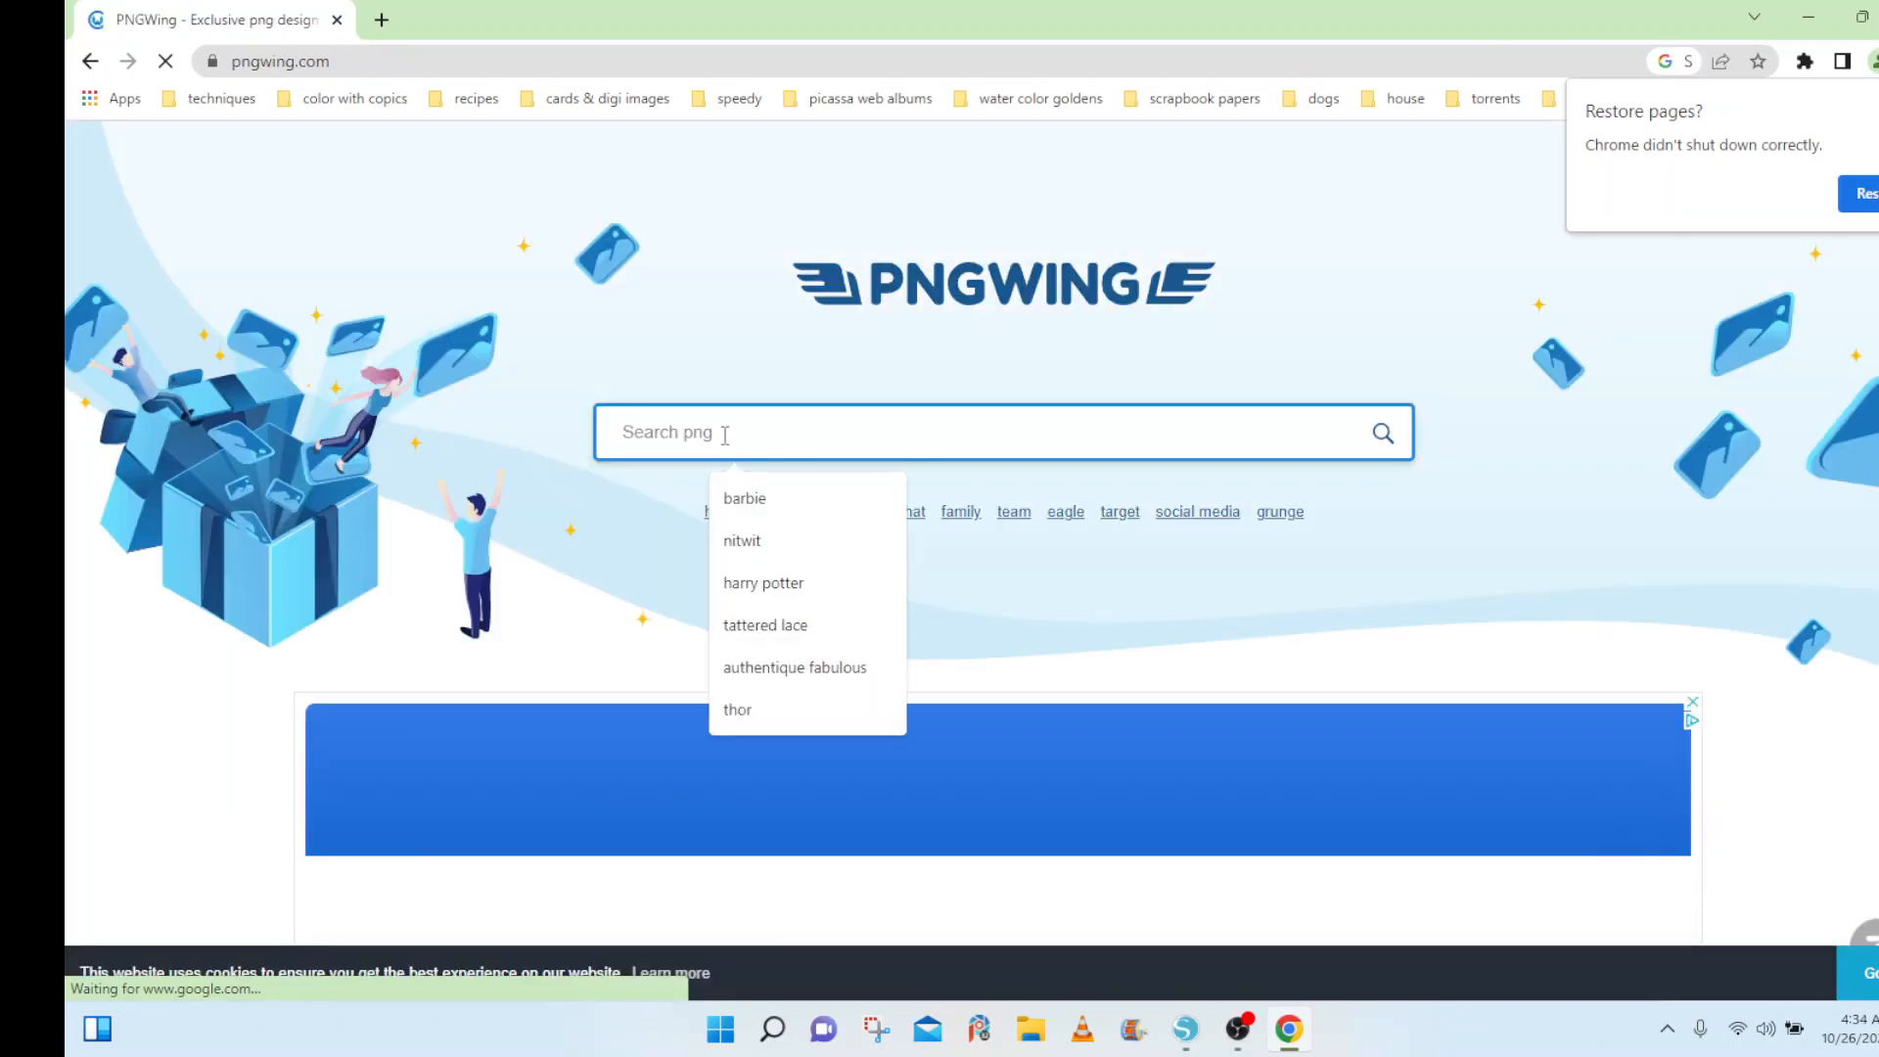
pyautogui.write('barbie')
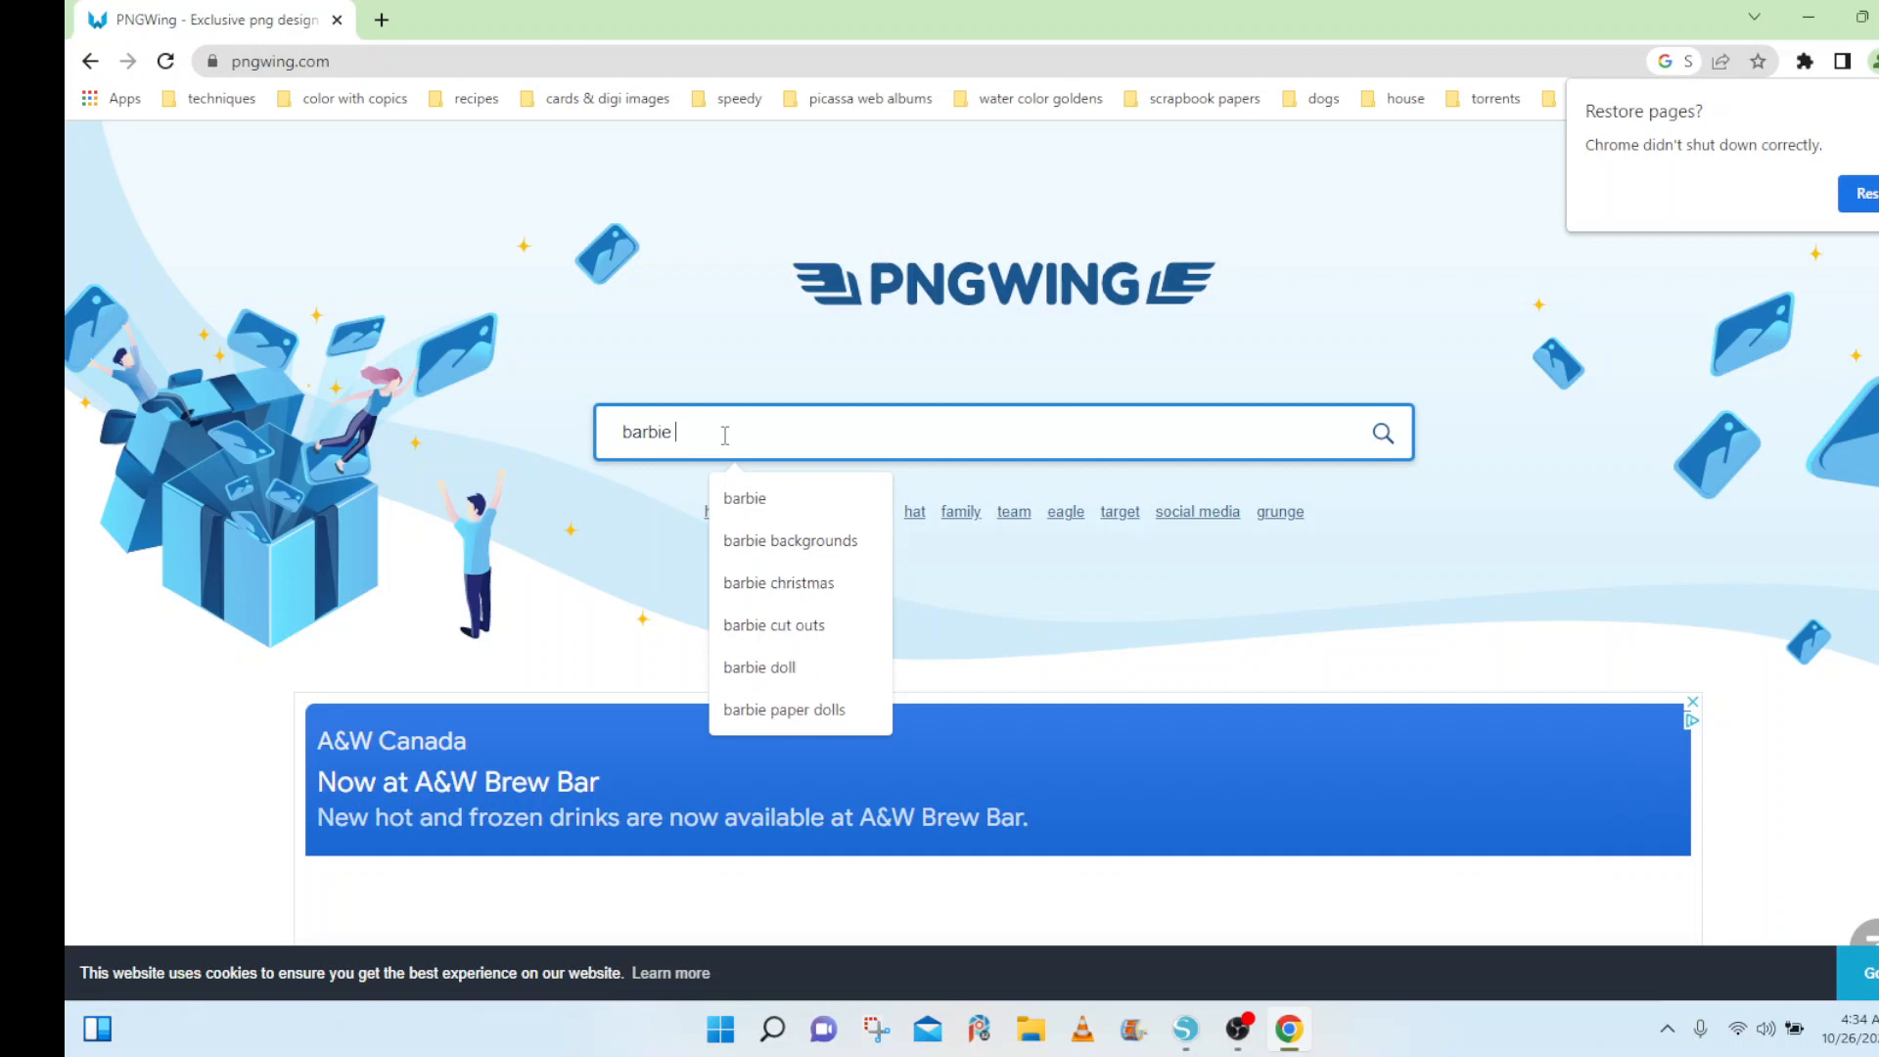
pyautogui.press('Return')
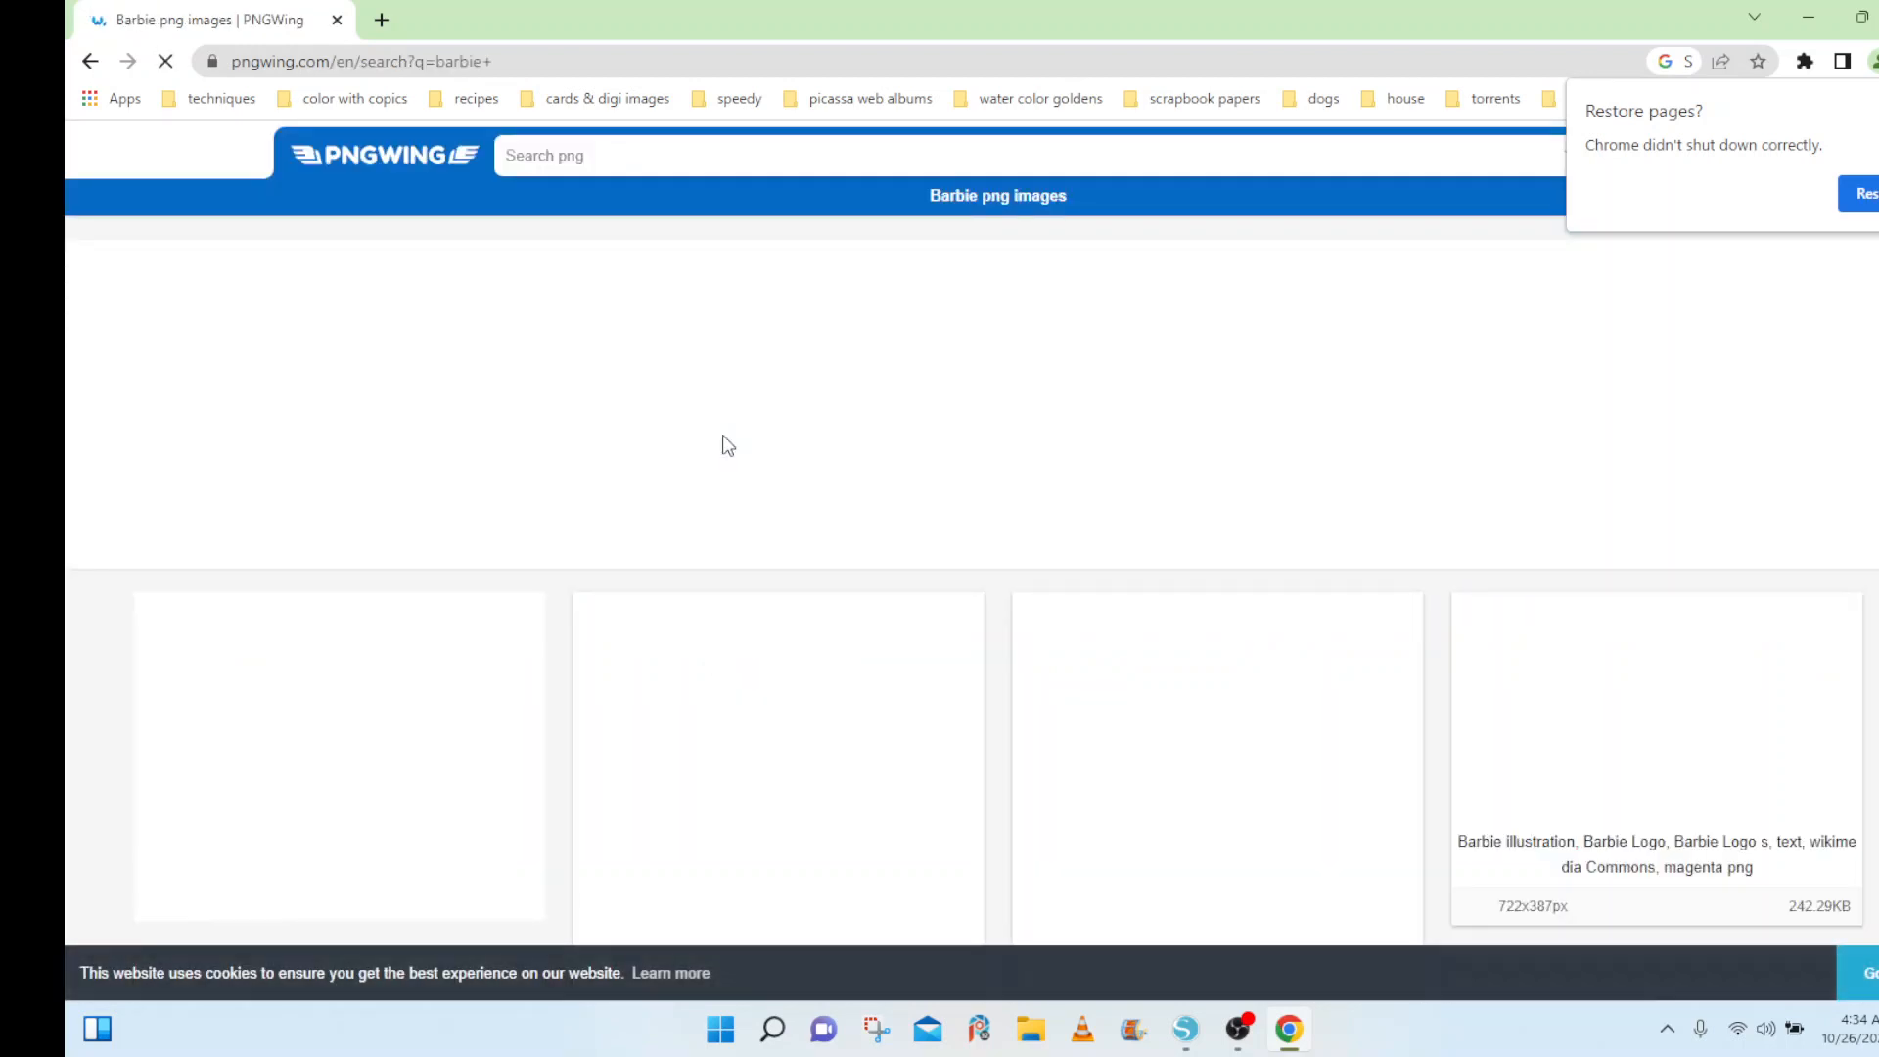
pyautogui.scroll(-2, 1206, 637)
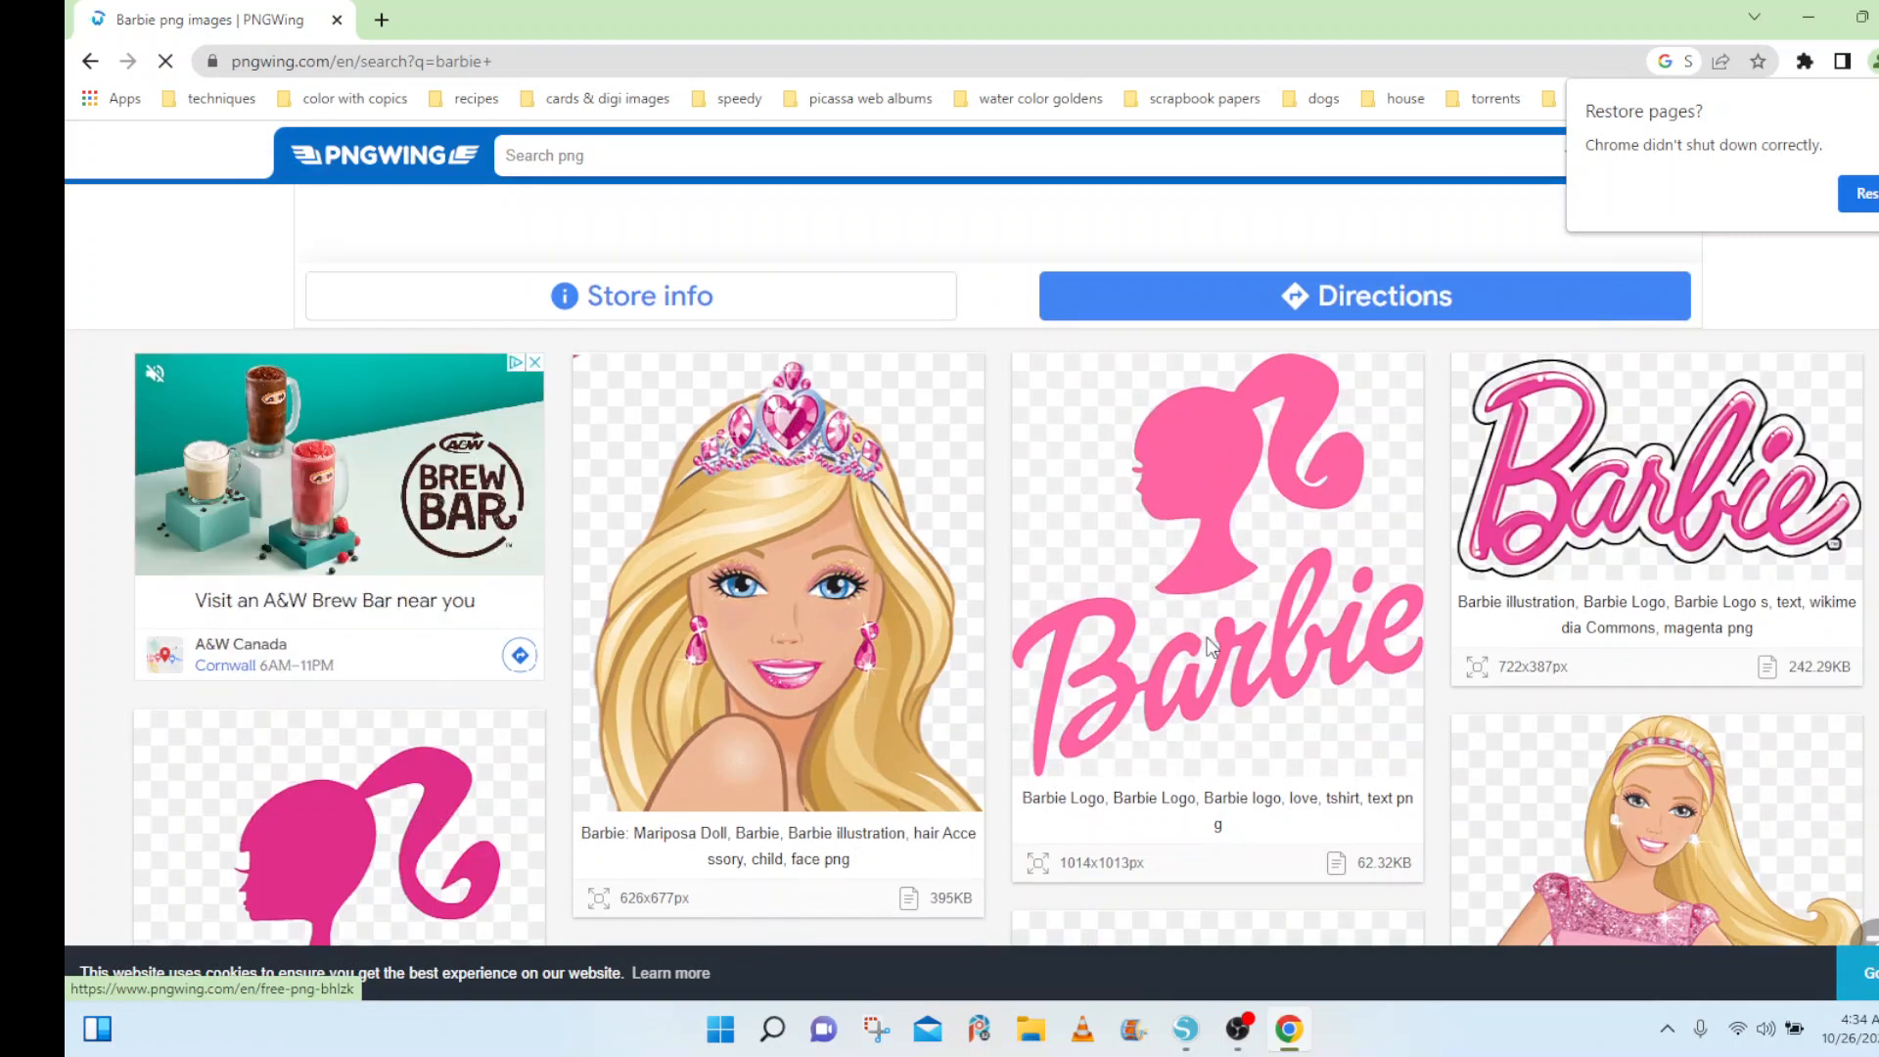
pyautogui.scroll(-10, 1207, 637)
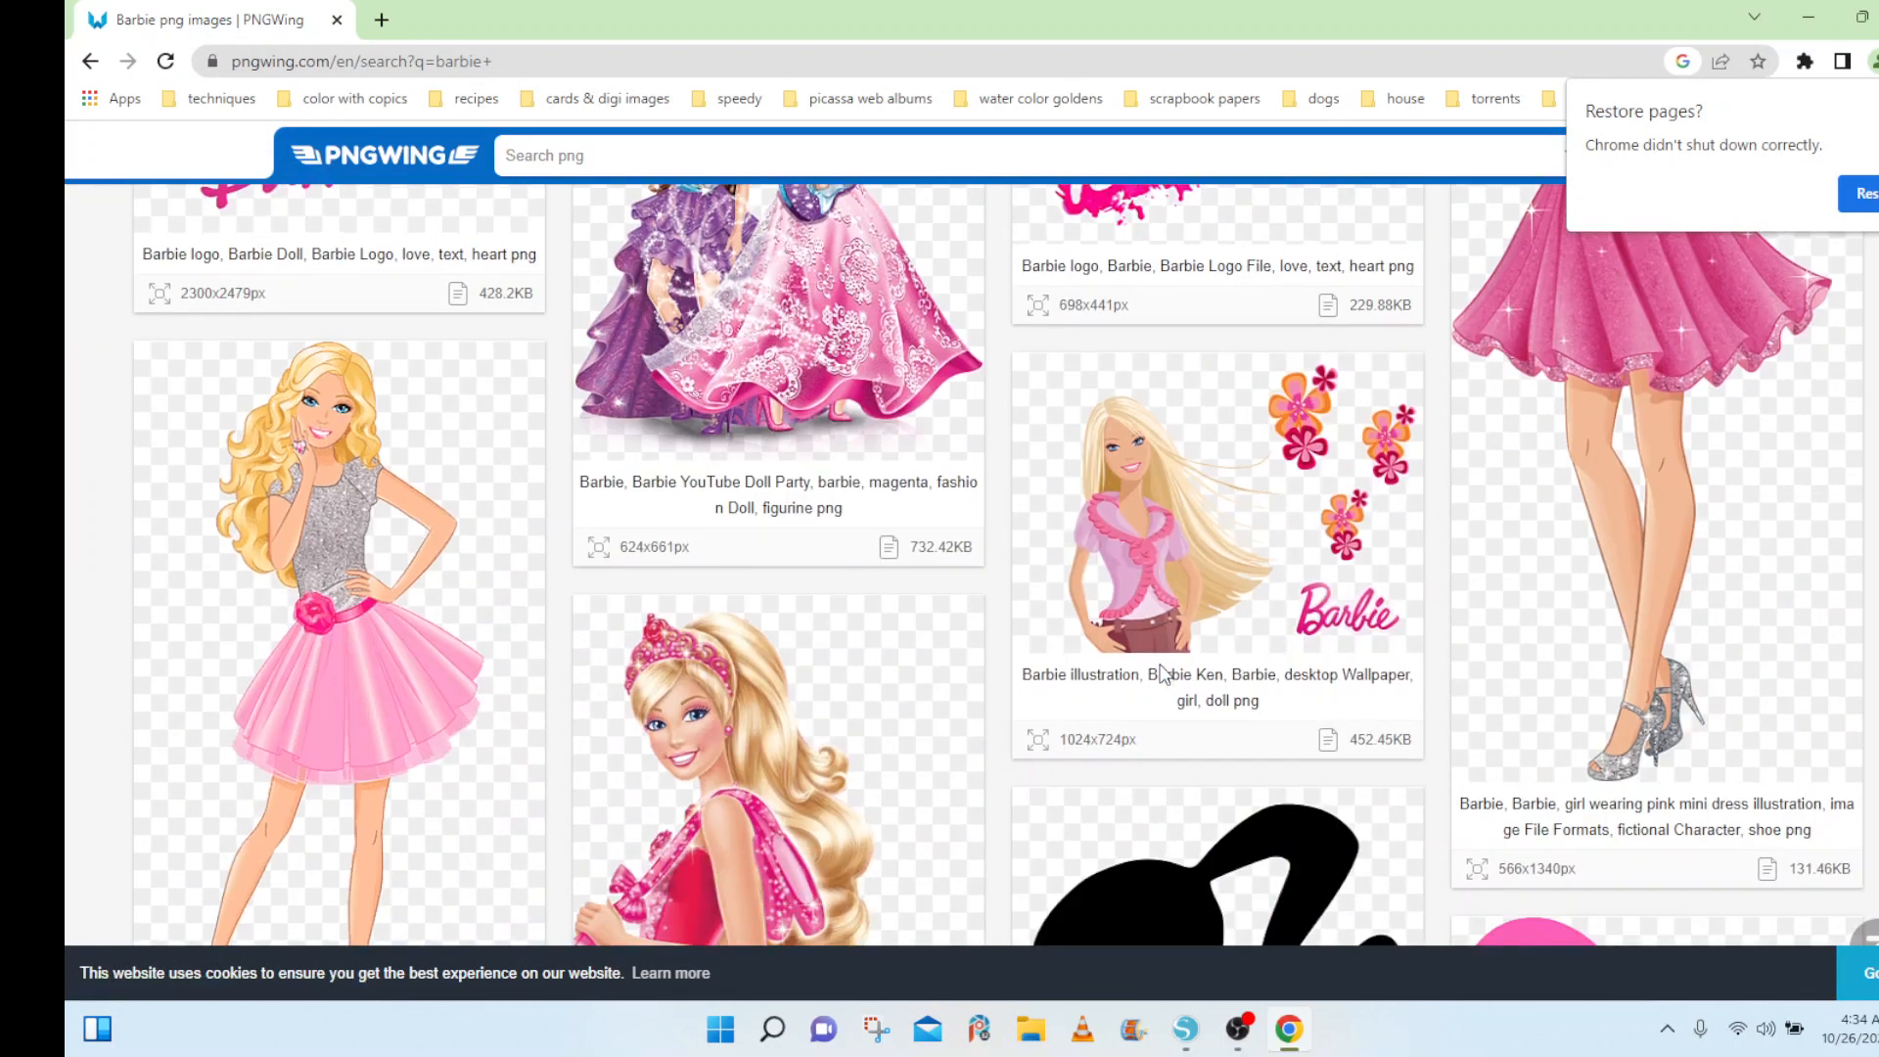
pyautogui.scroll(-10, 1163, 675)
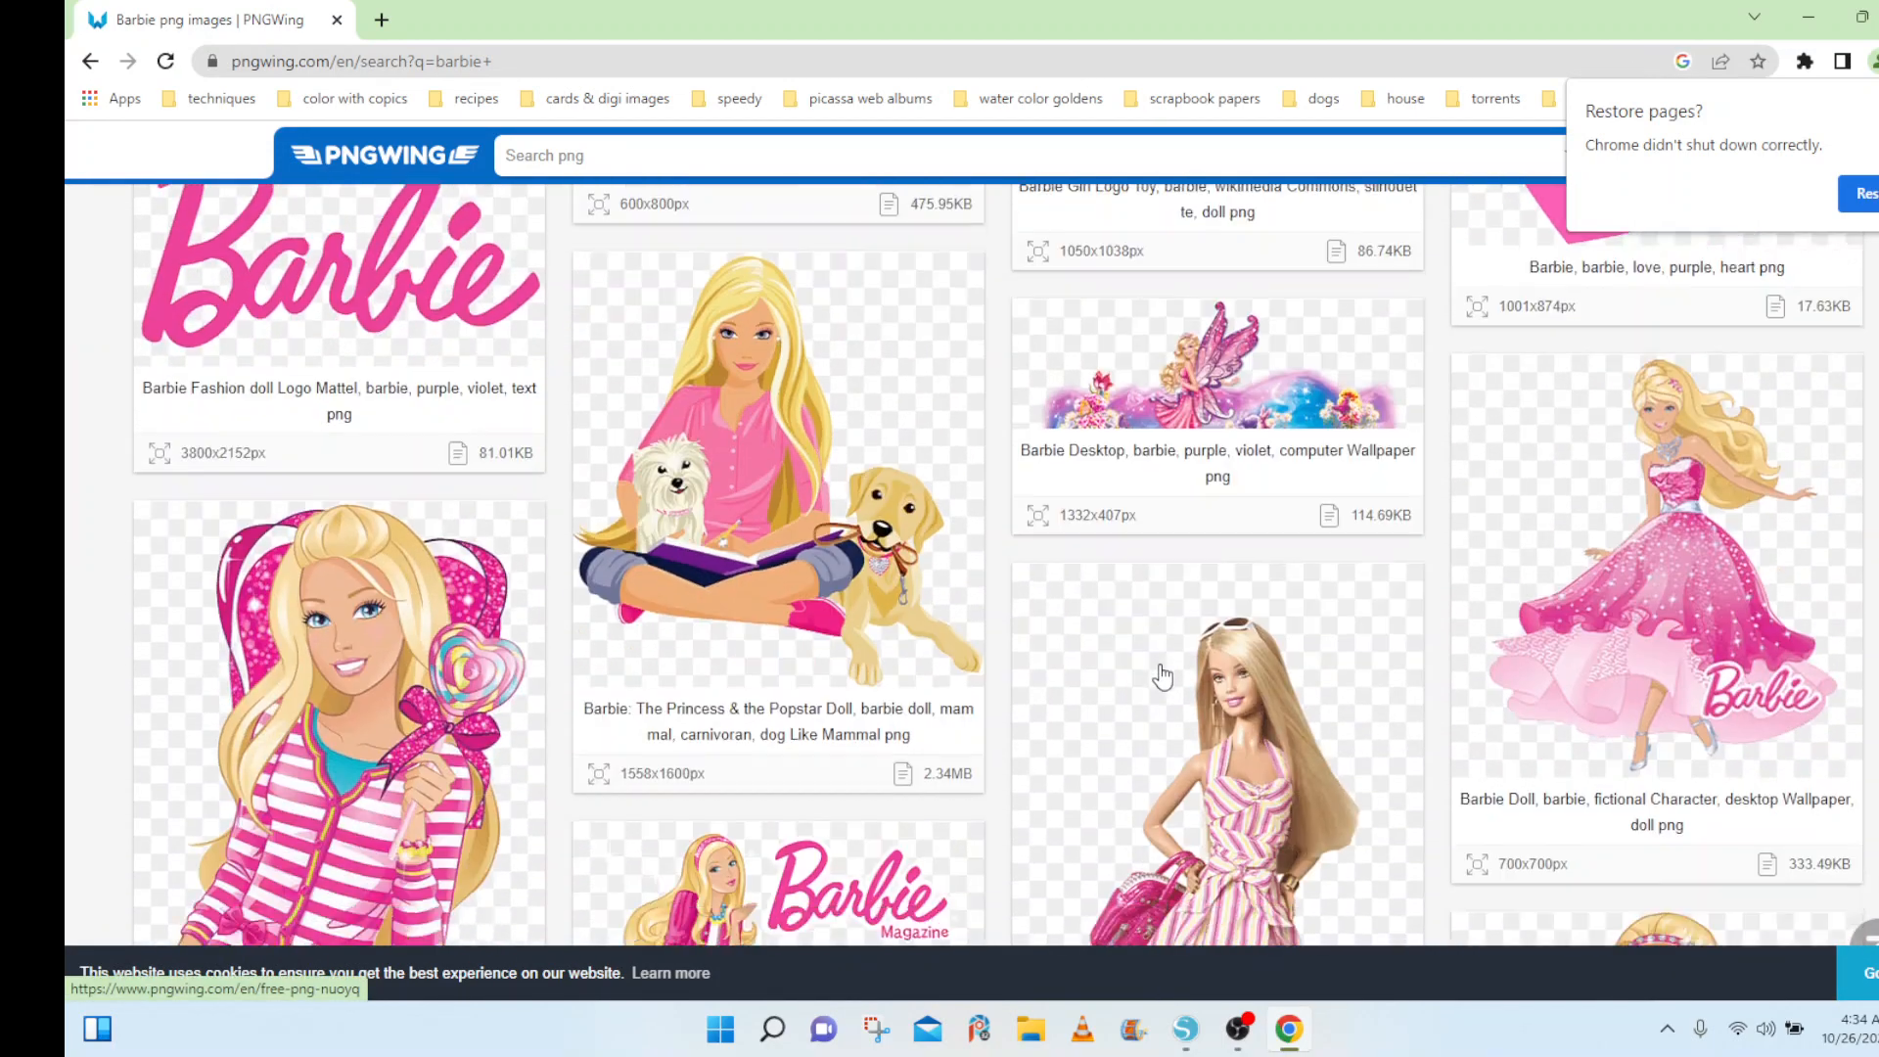
pyautogui.click(811, 544)
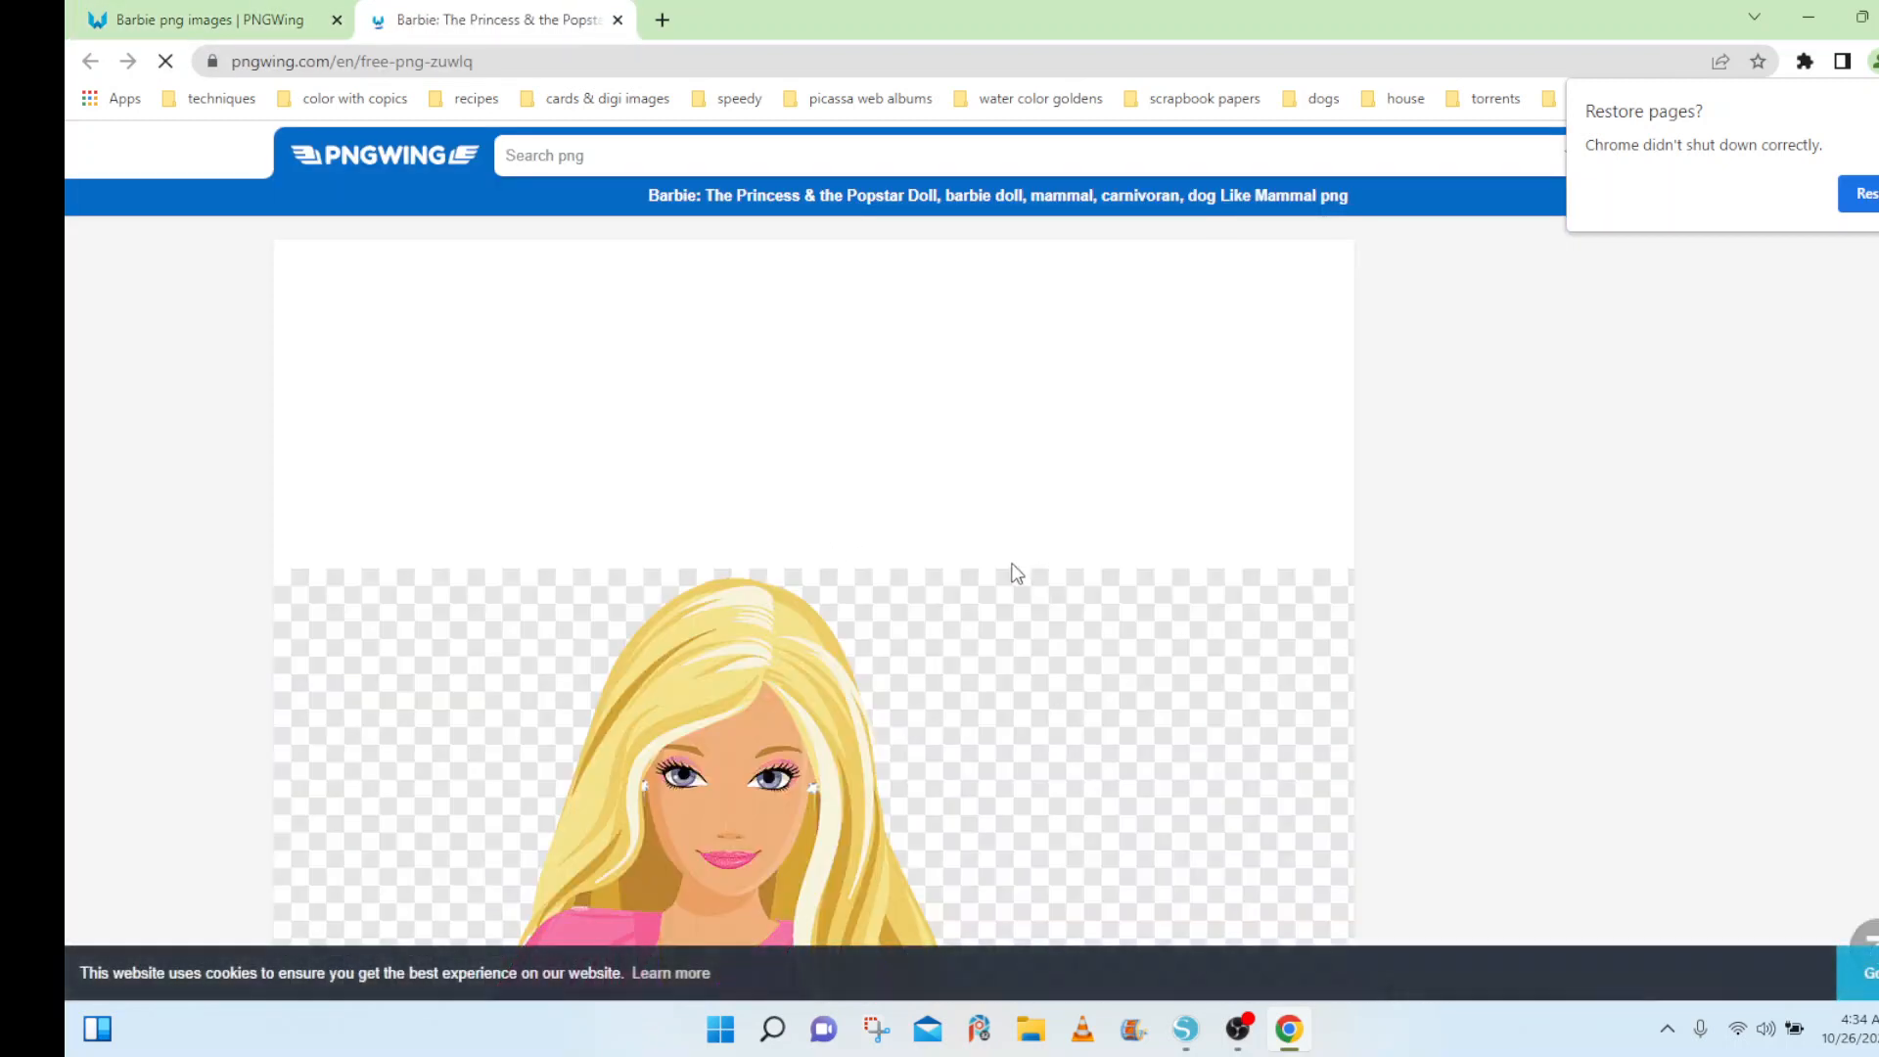
# Start the PNG download of the Barbie with two dogs from its image page.
pyautogui.scroll(-10, 918, 524)
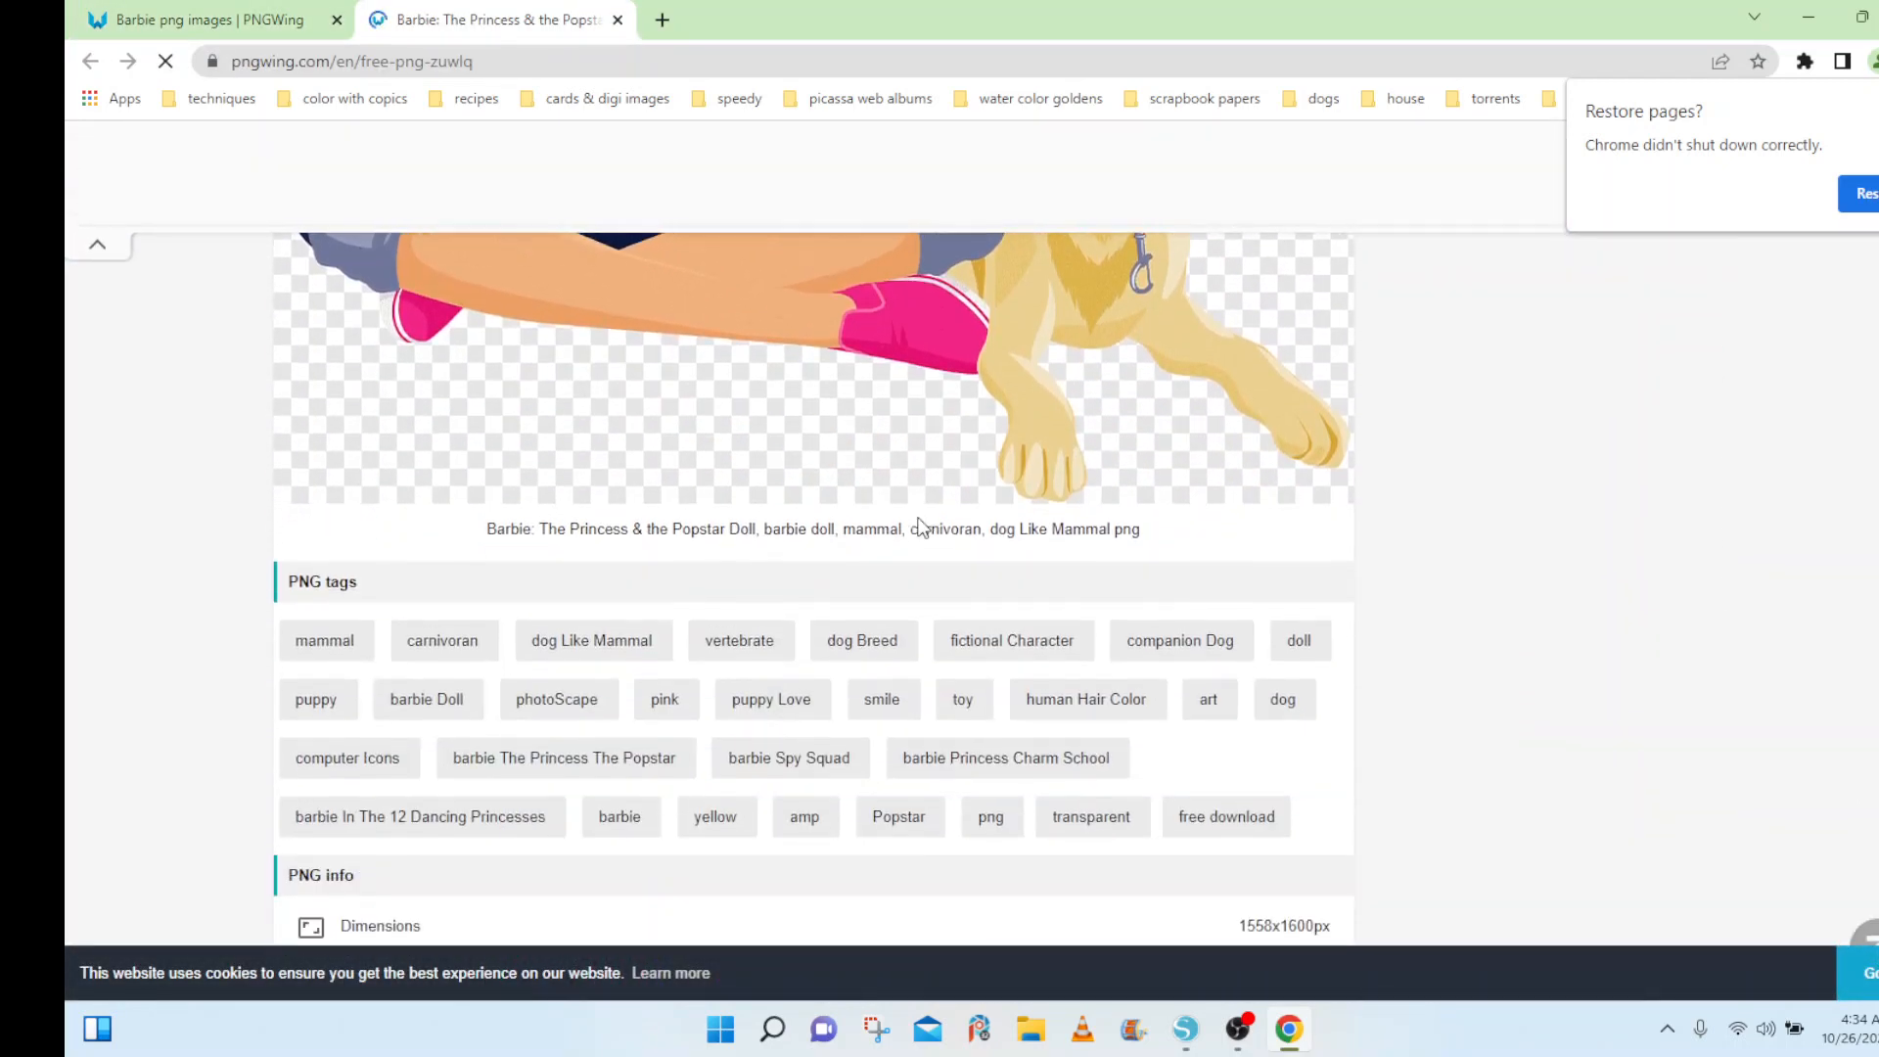
pyautogui.scroll(-6, 917, 524)
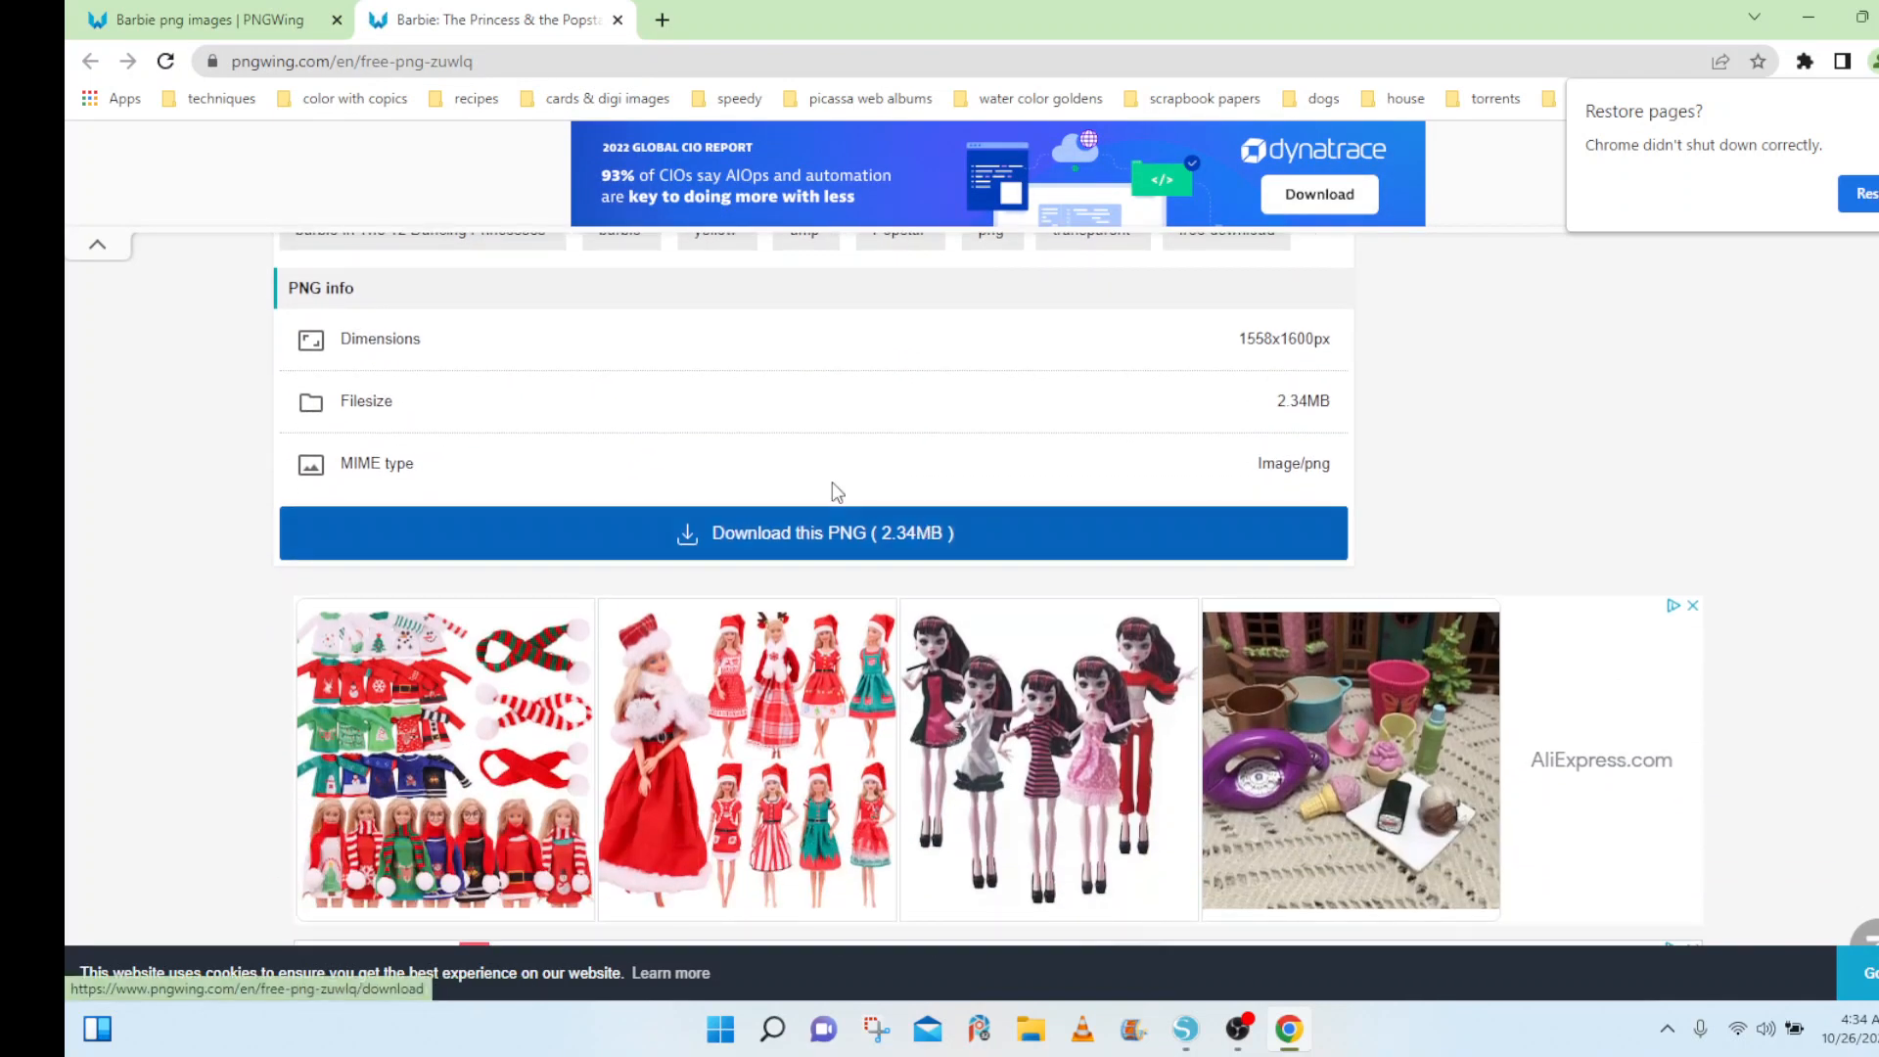
pyautogui.click(822, 532)
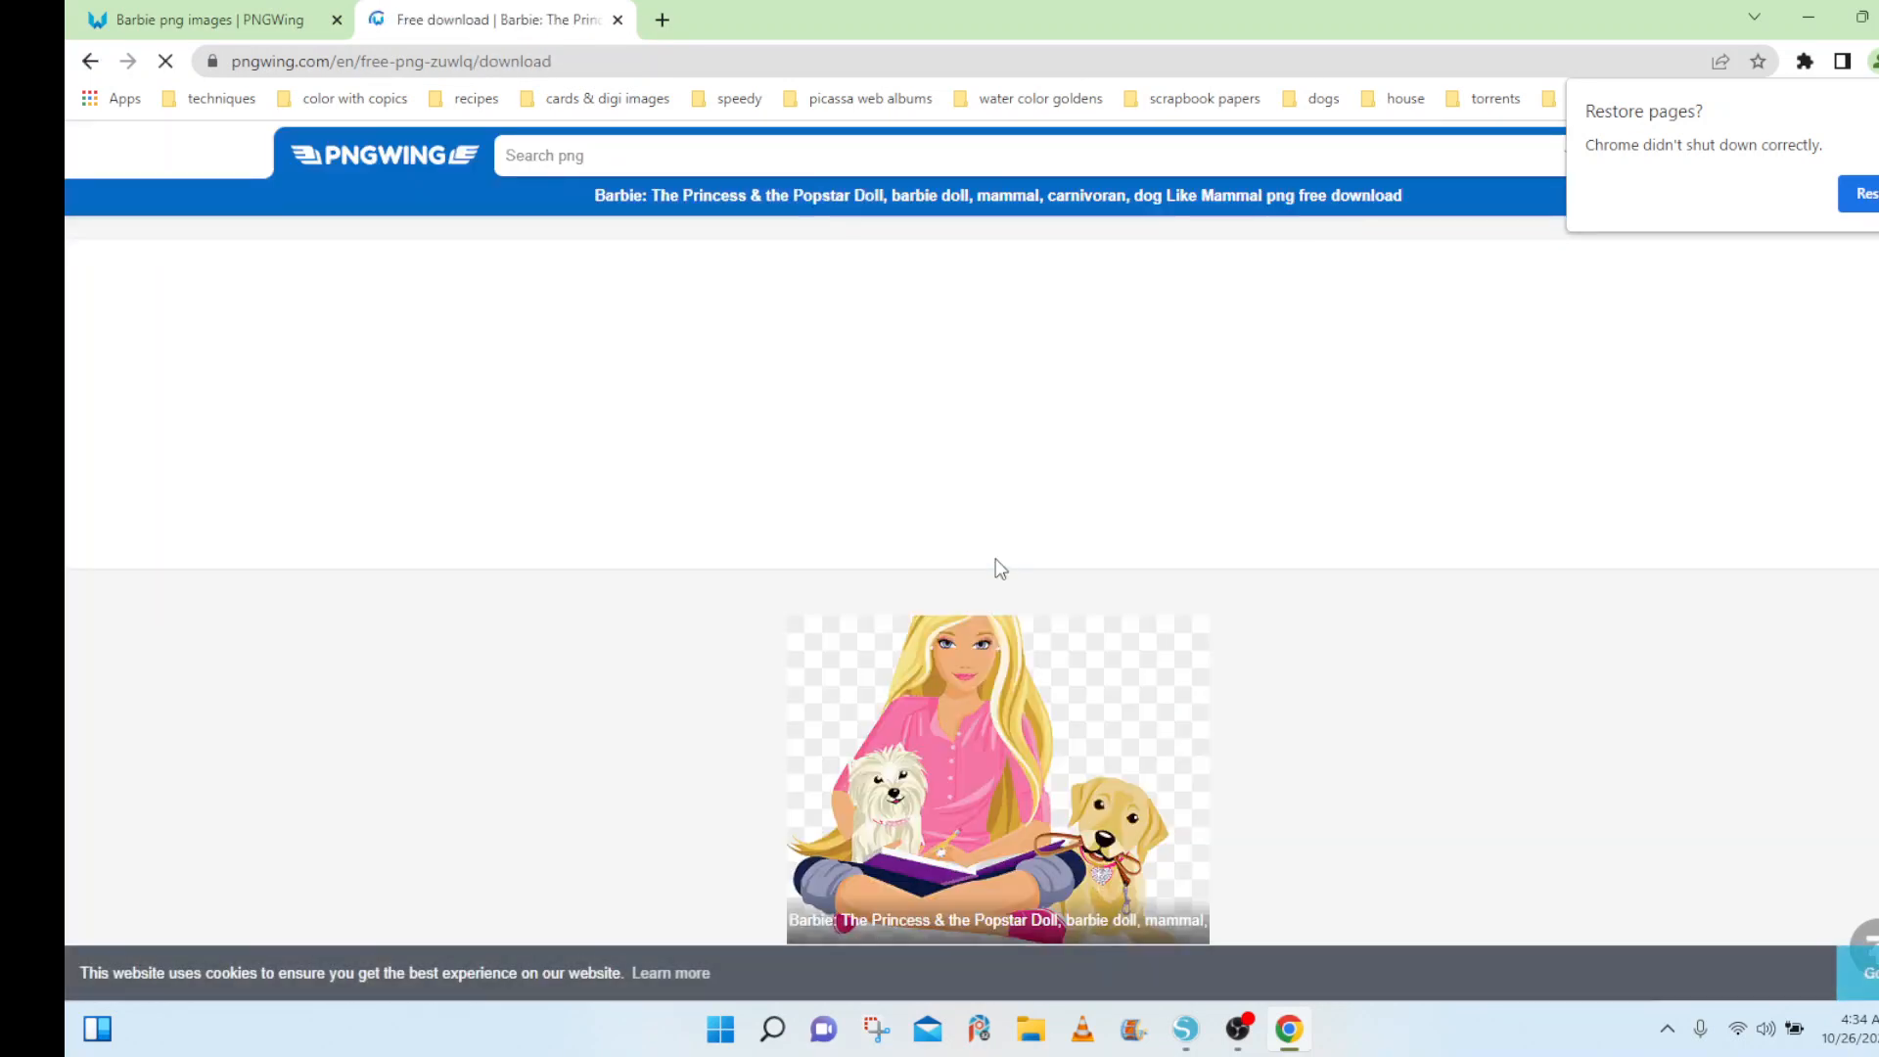
pyautogui.scroll(-3, 995, 559)
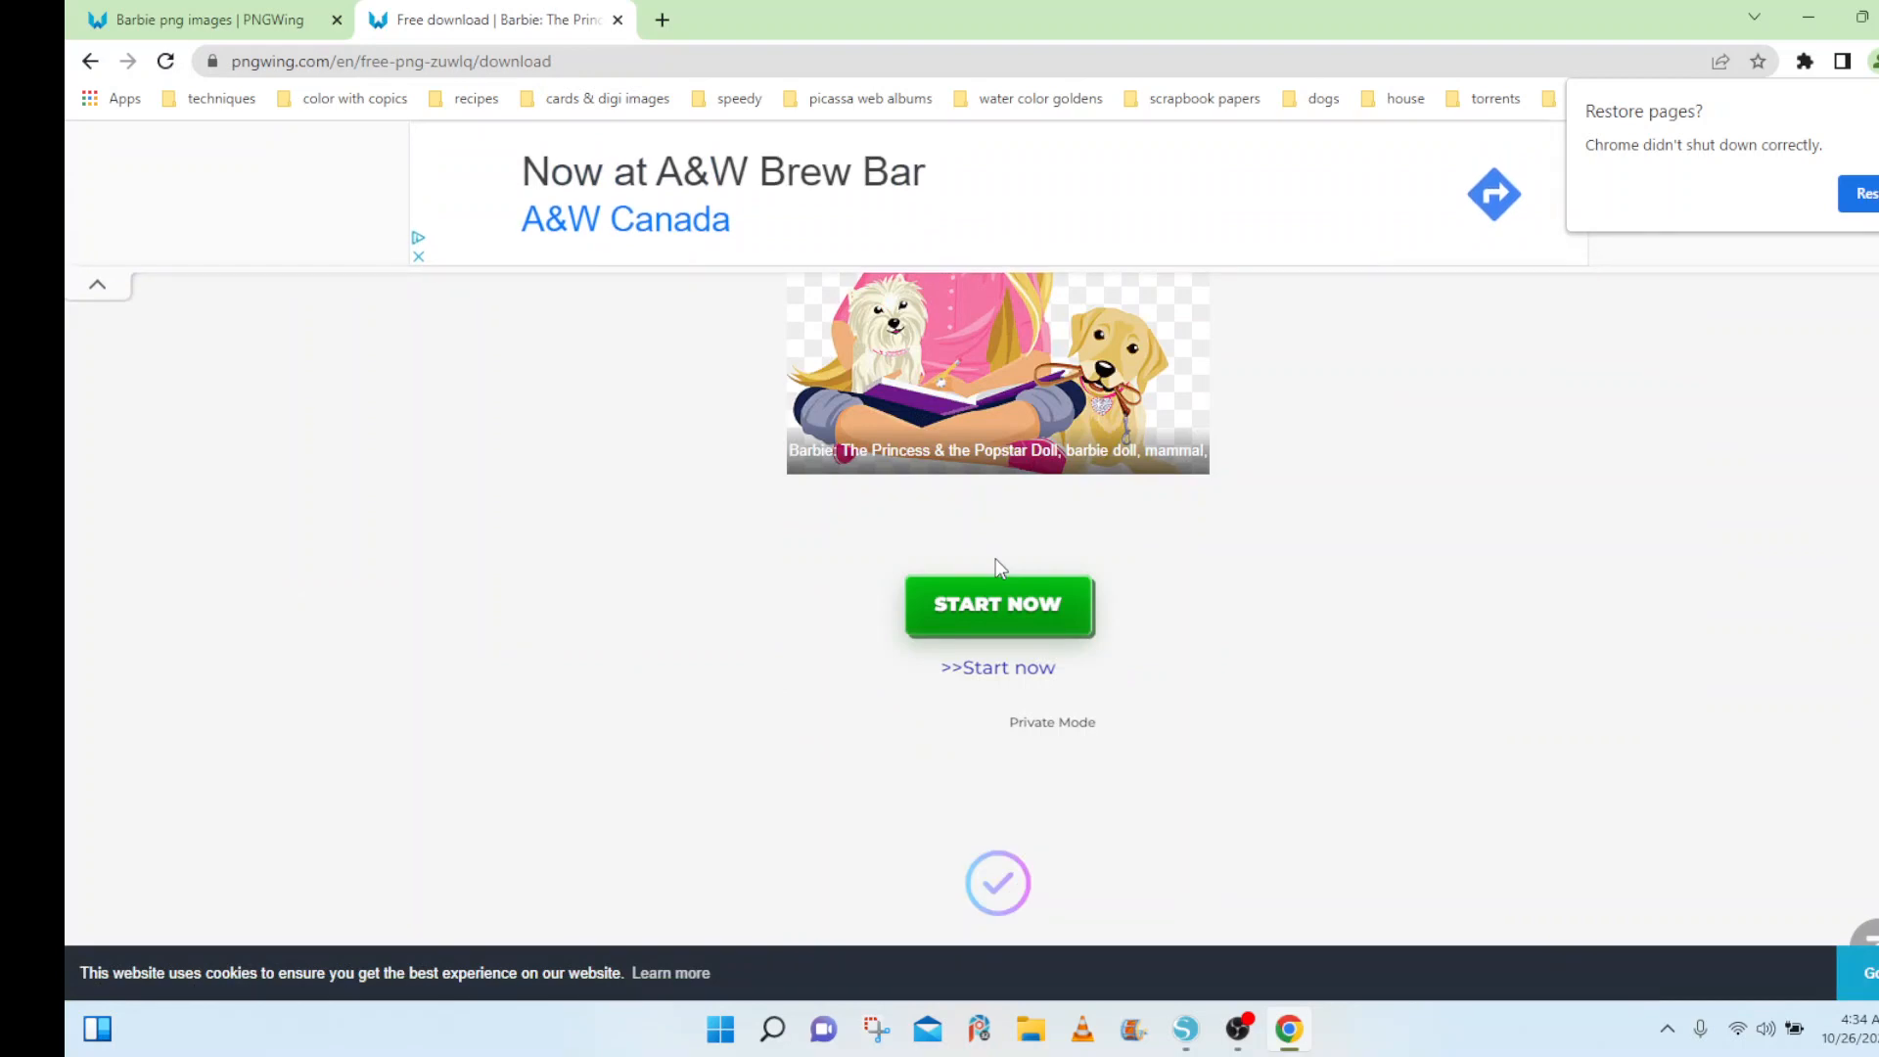
pyautogui.scroll(-3, 995, 561)
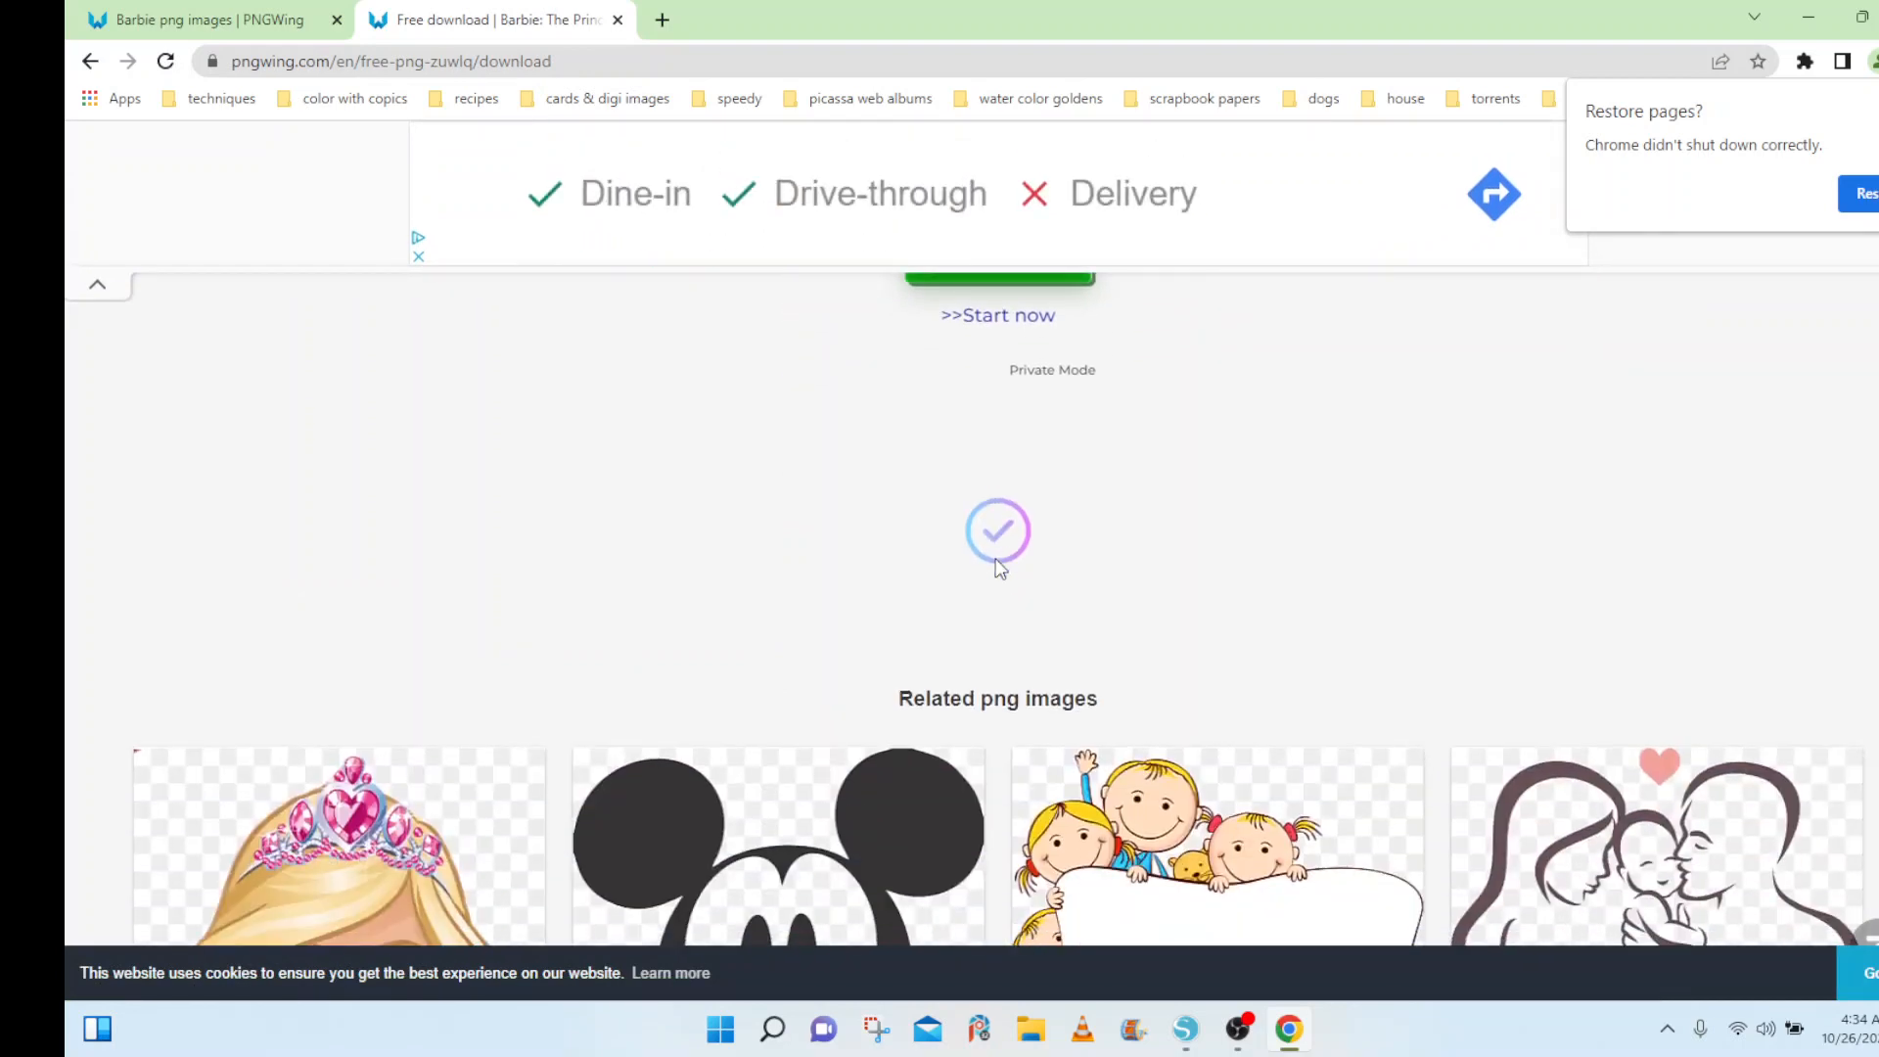
pyautogui.scroll(-1, 998, 568)
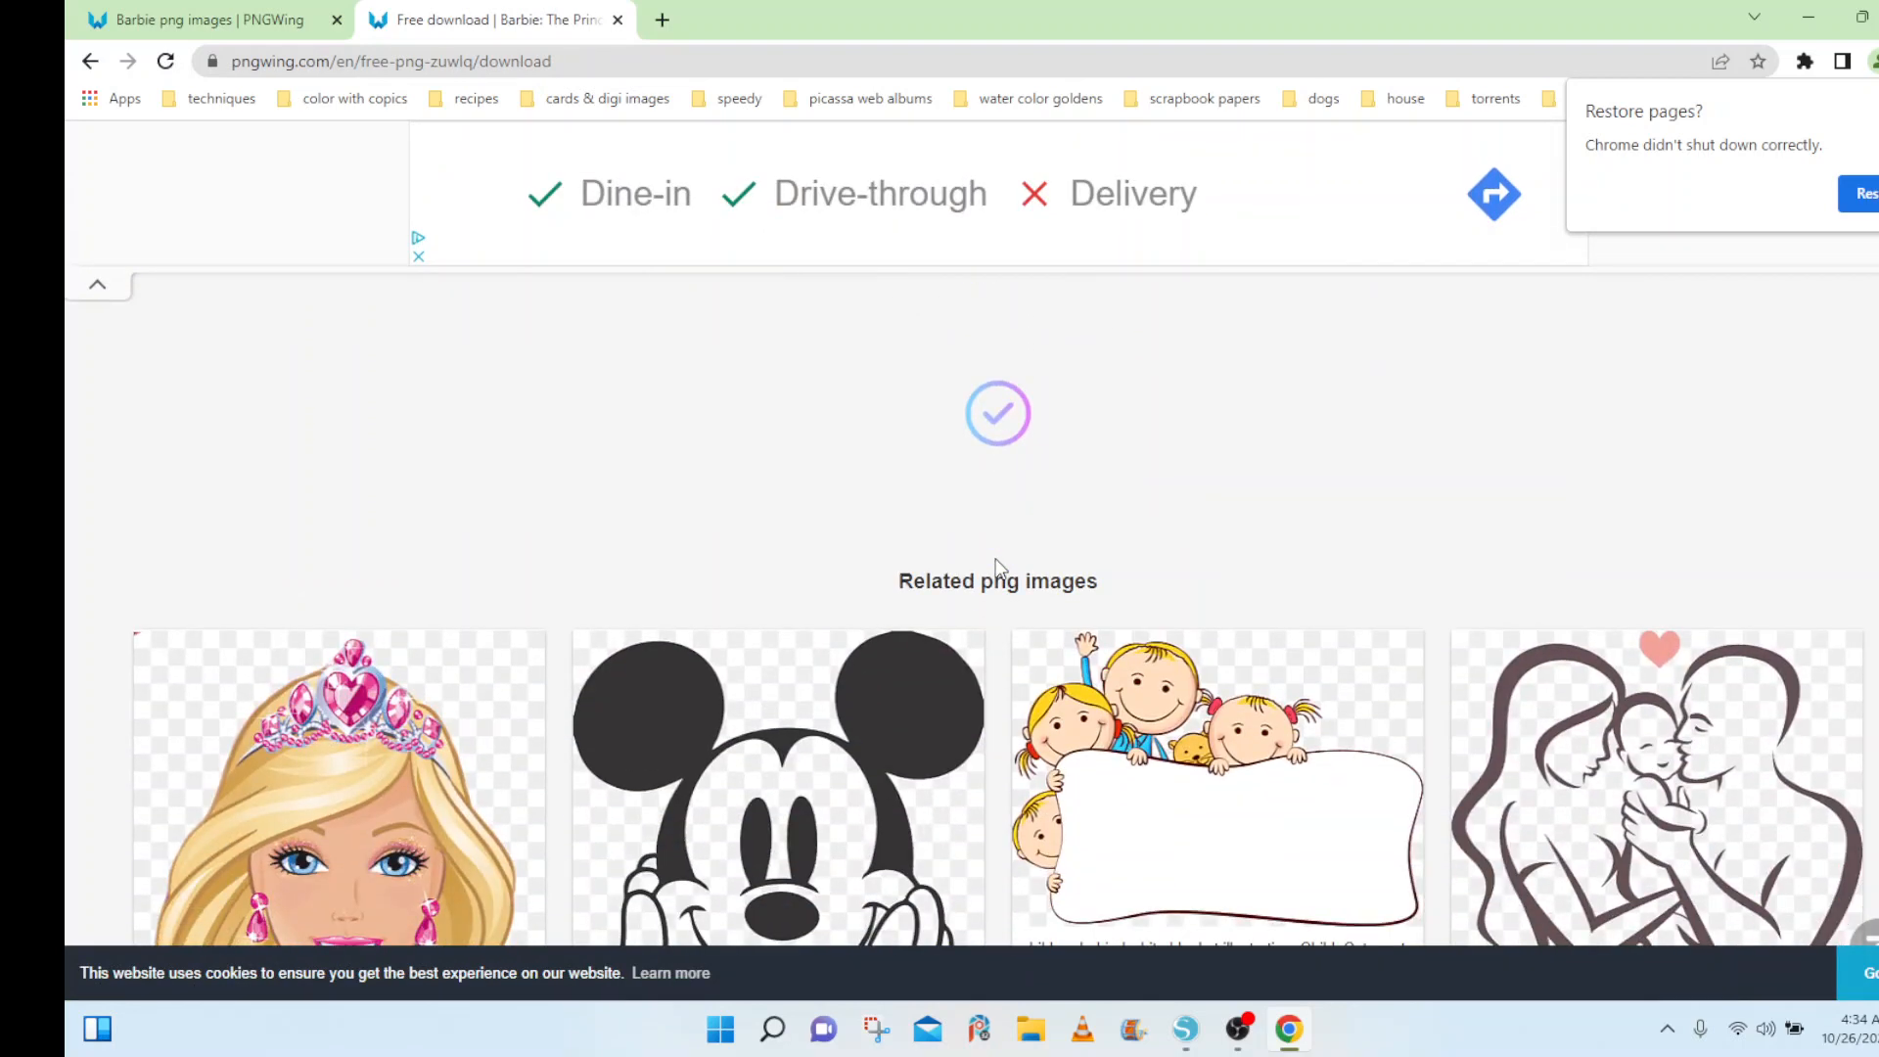
pyautogui.scroll(3, 995, 563)
pyautogui.scroll(-3, 995, 563)
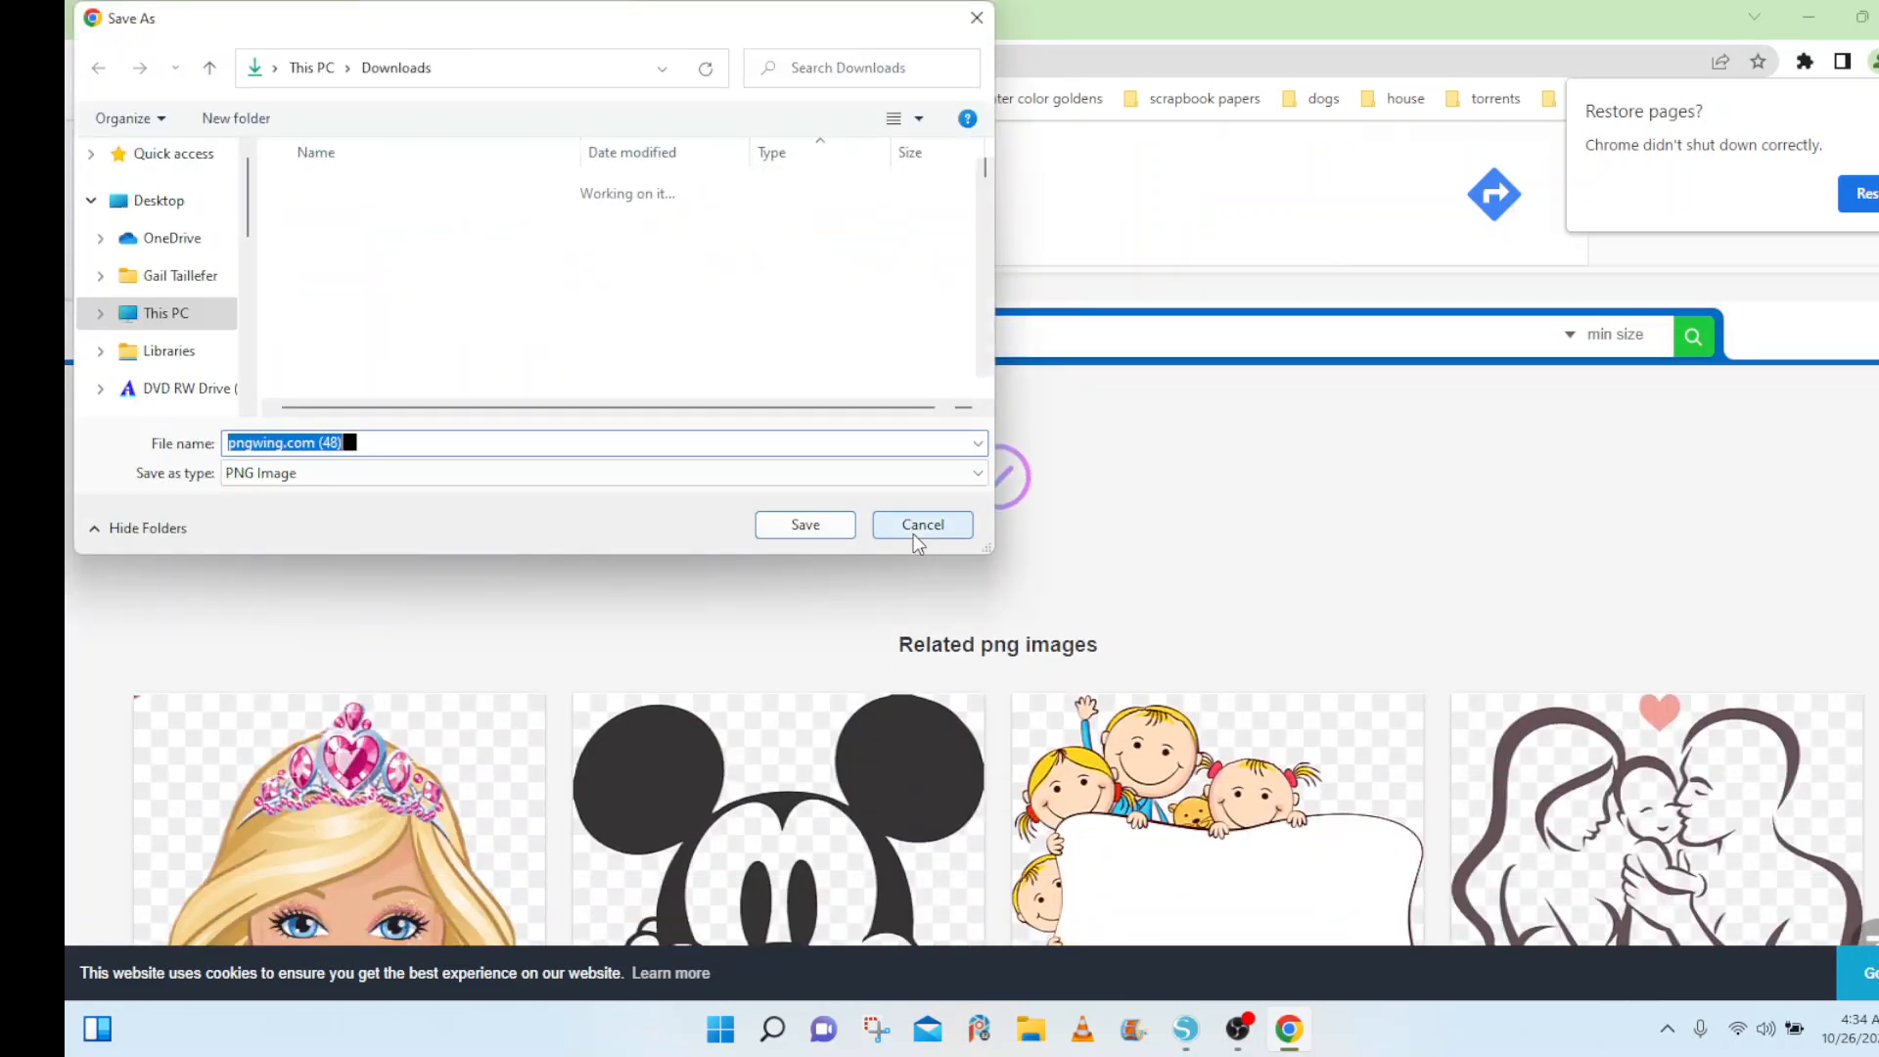
# Save the downloaded PNG in the Downloads folder under the file name "barbie 13".
pyautogui.click(913, 526)
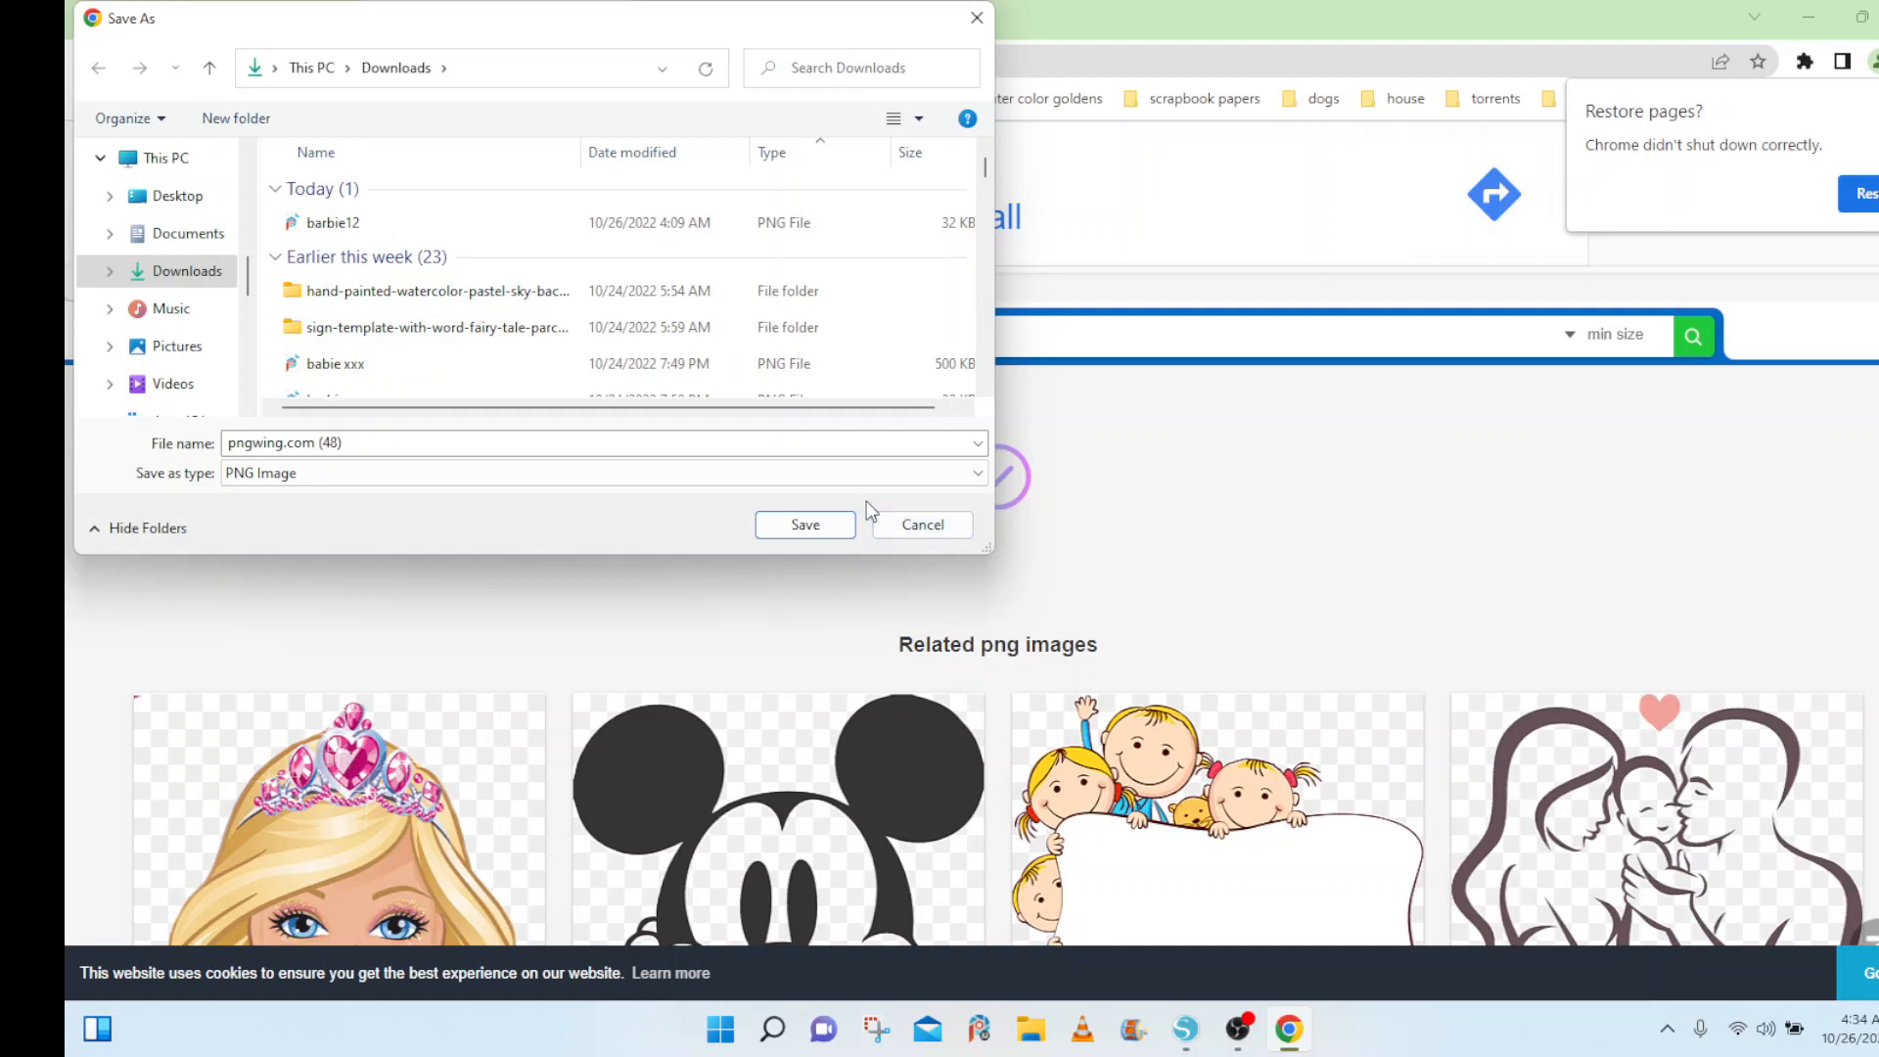
pyautogui.click(440, 445)
pyautogui.press('BackSpace')
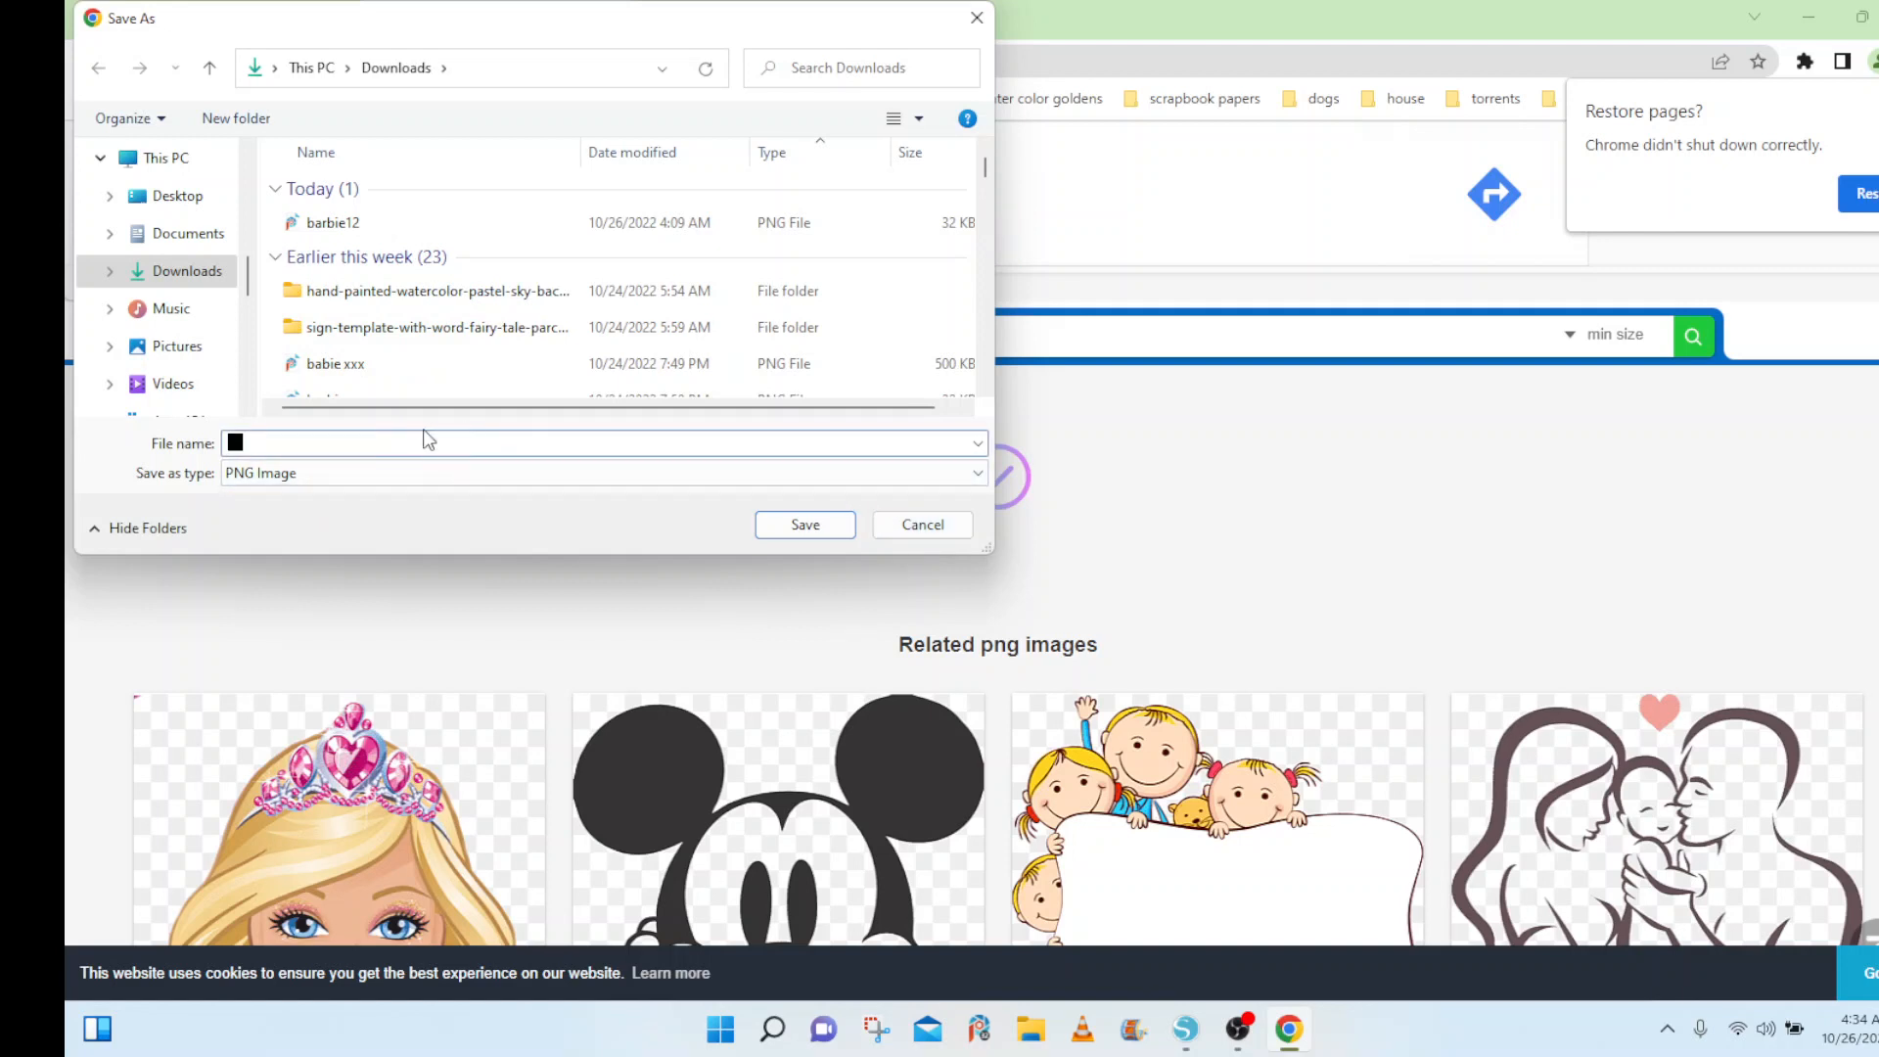
pyautogui.write('barb')
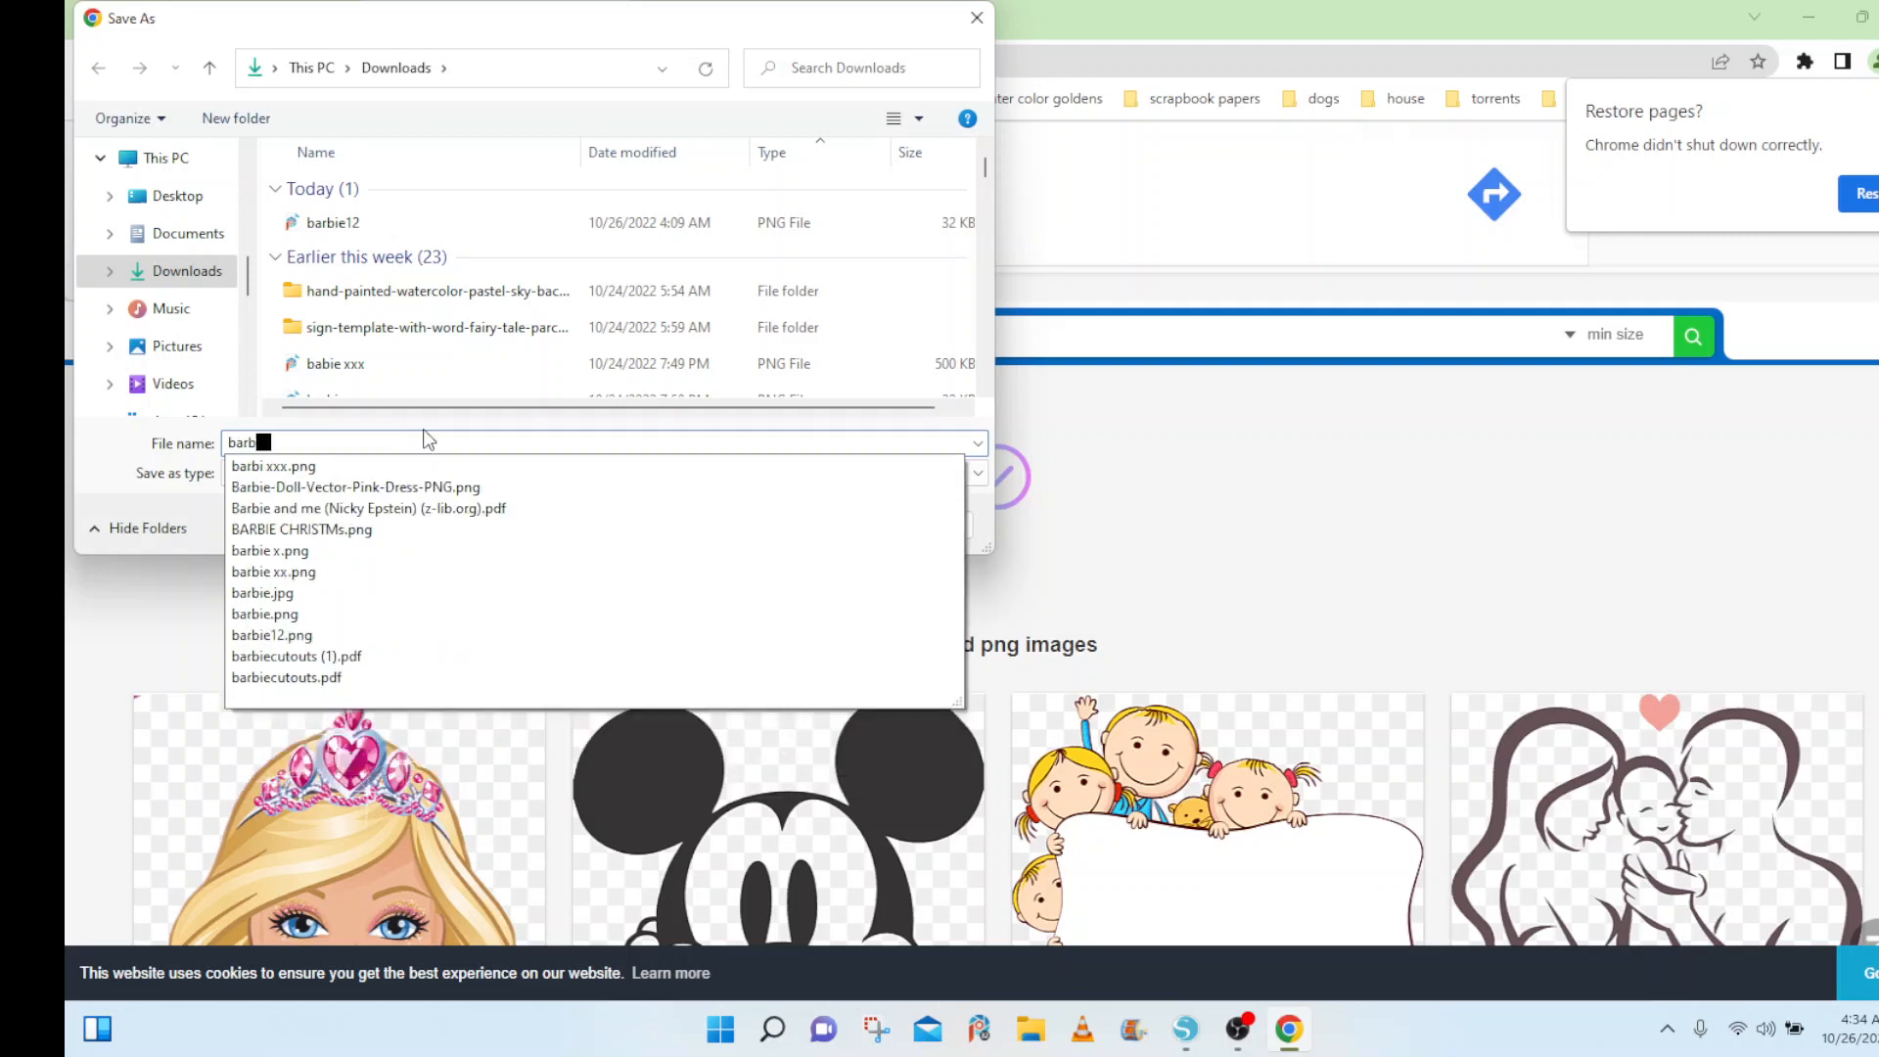
pyautogui.write('ie ')
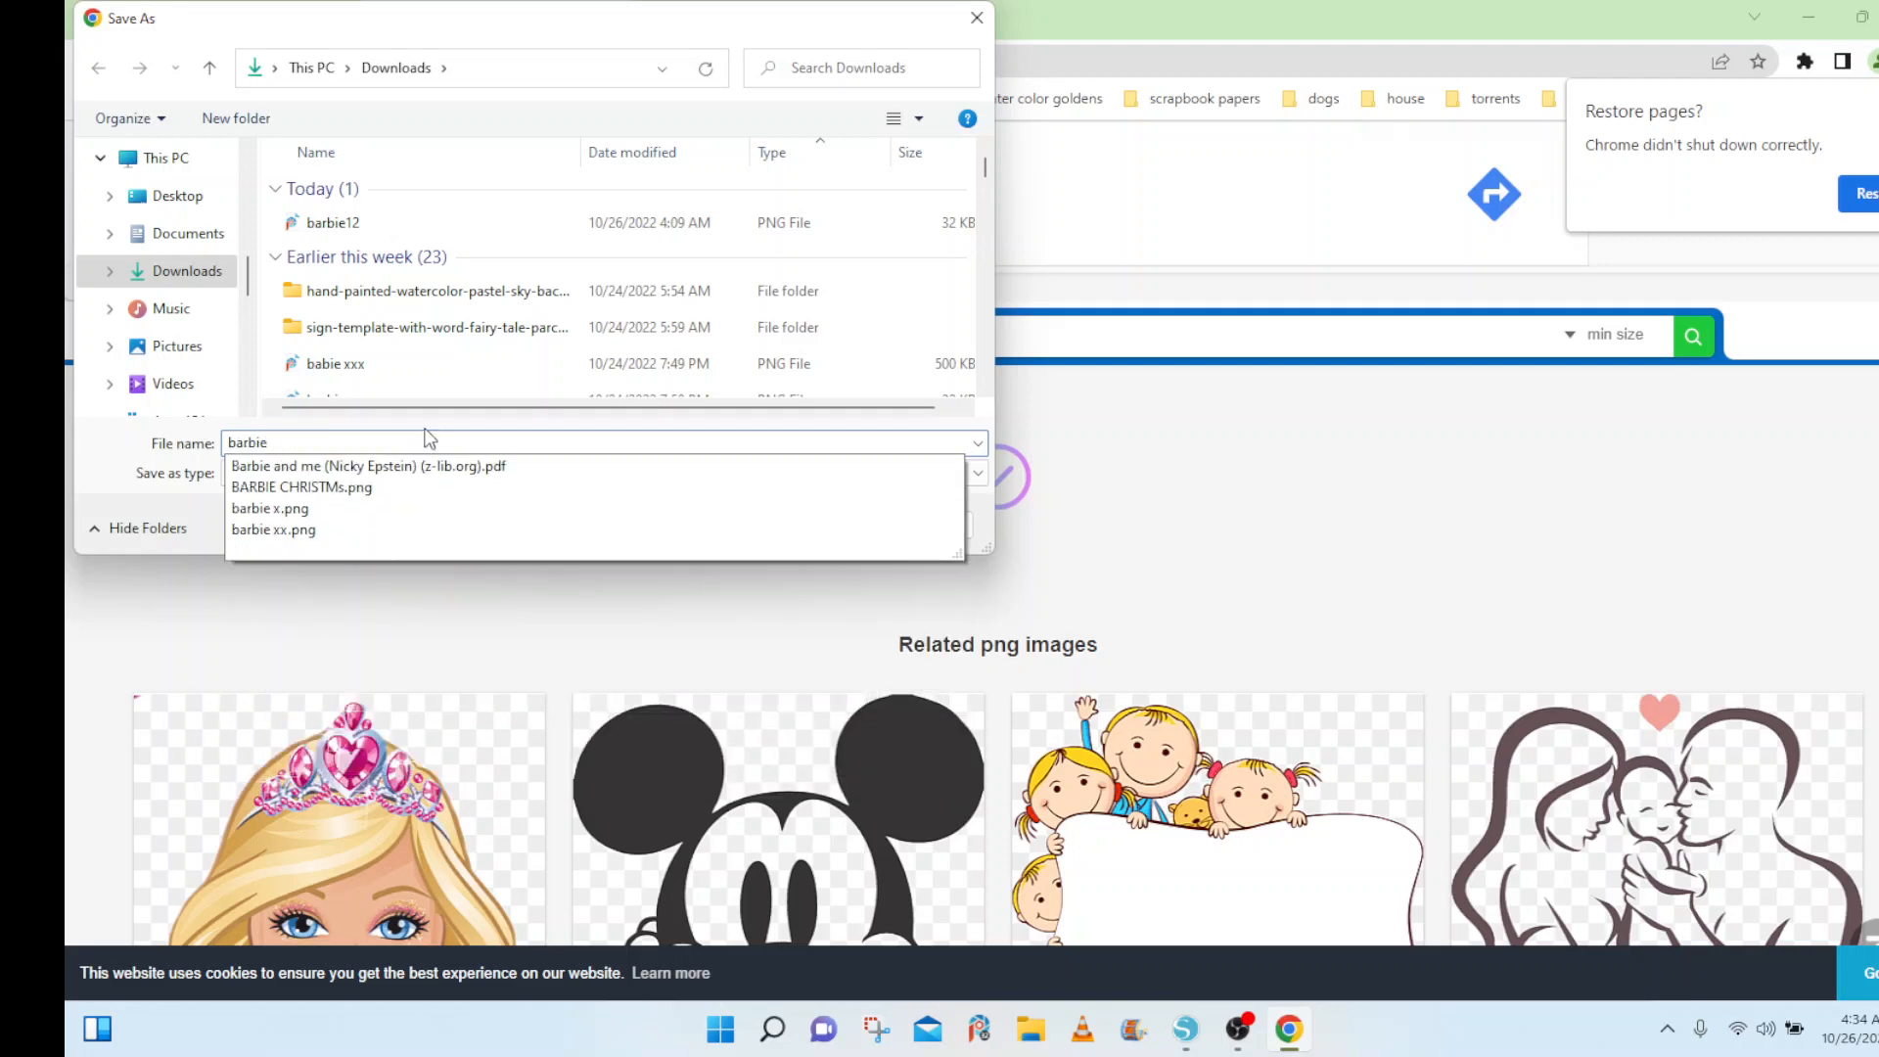
pyautogui.write('13')
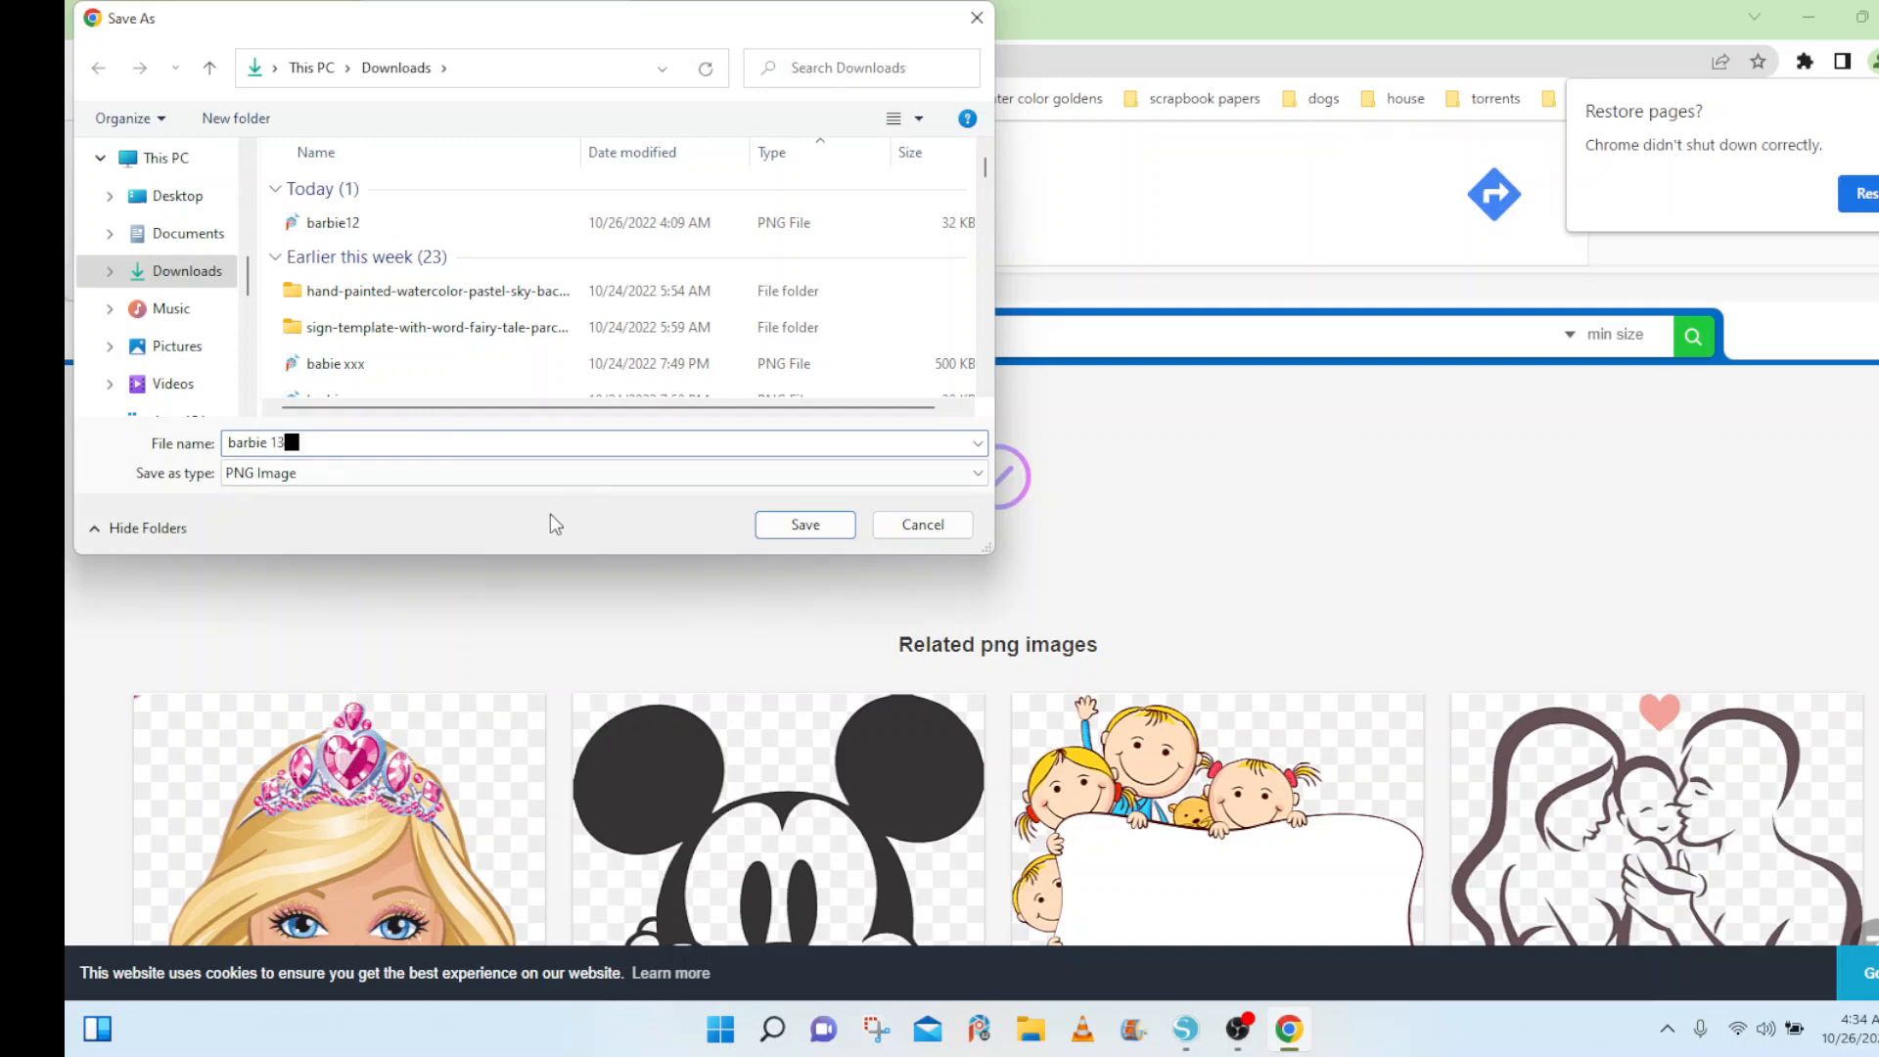
pyautogui.click(809, 526)
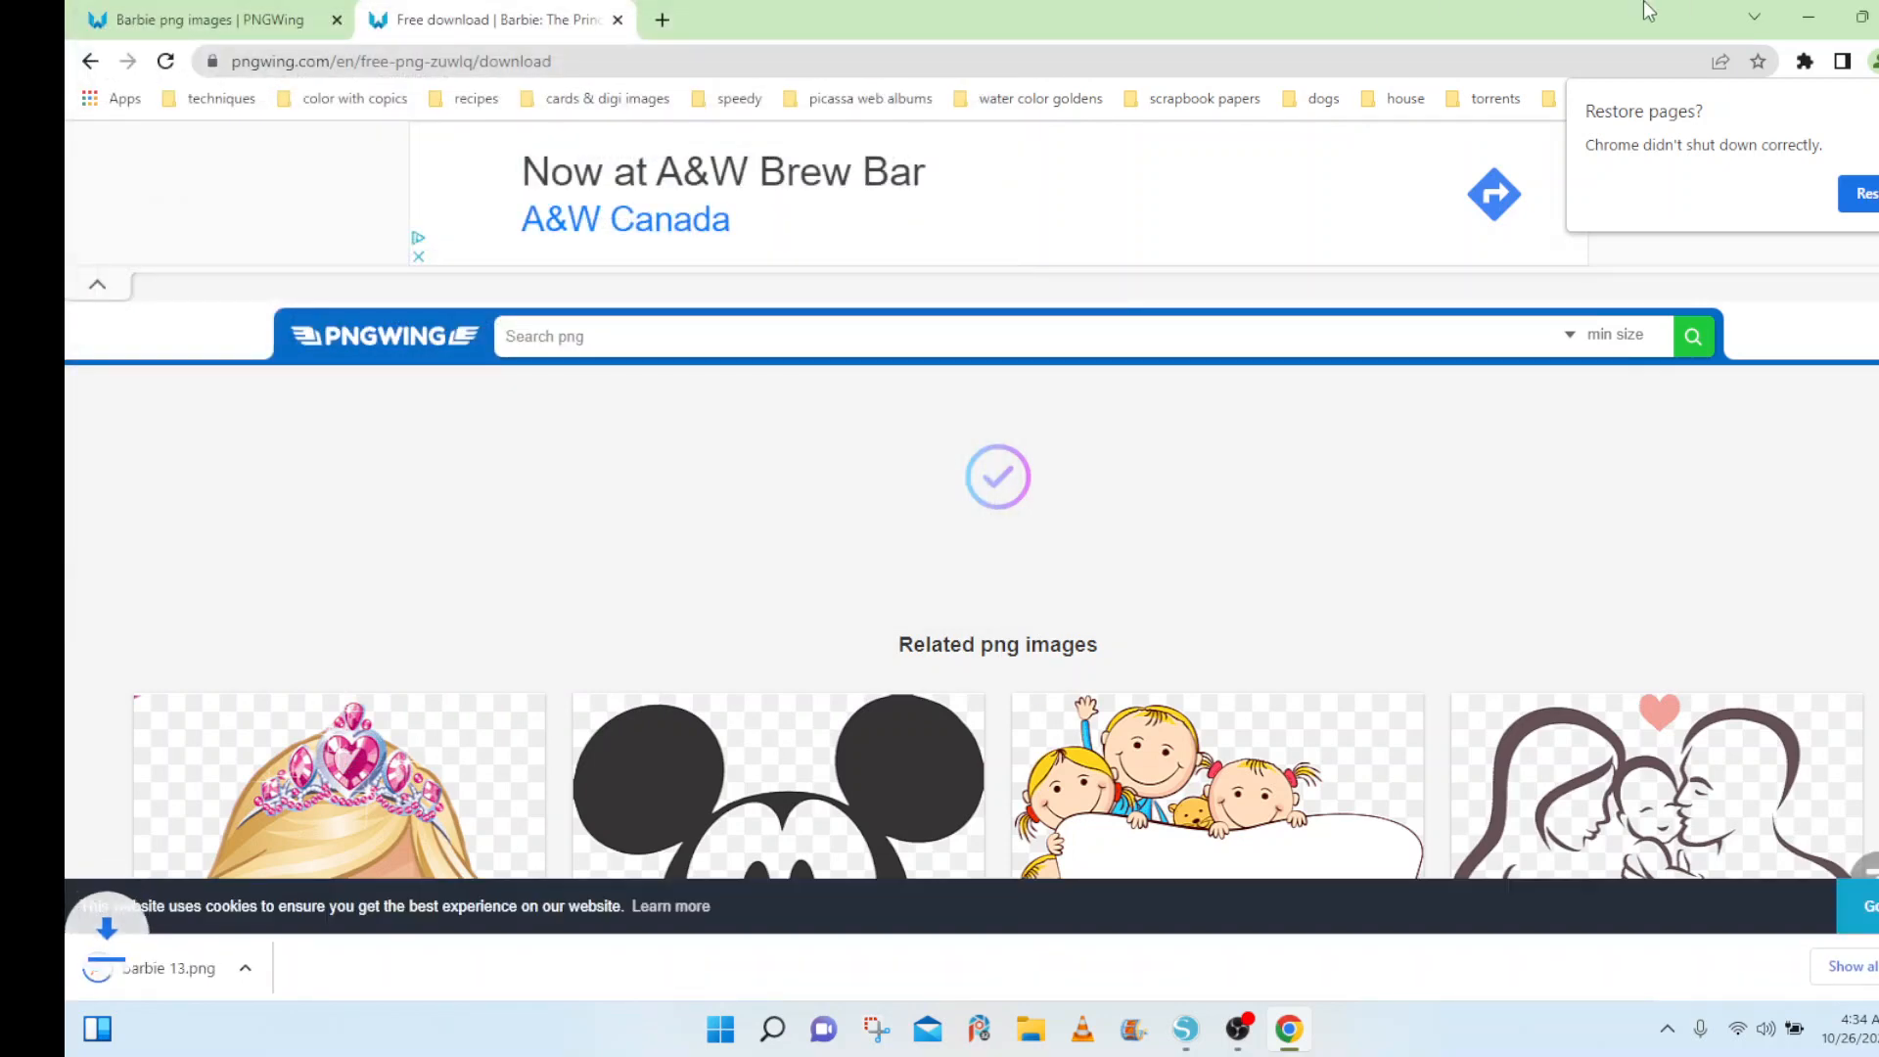
# Switch to Silhouette Studio and open the "barbie 13" PNG from the Downloads folder.
pyautogui.click(1809, 17)
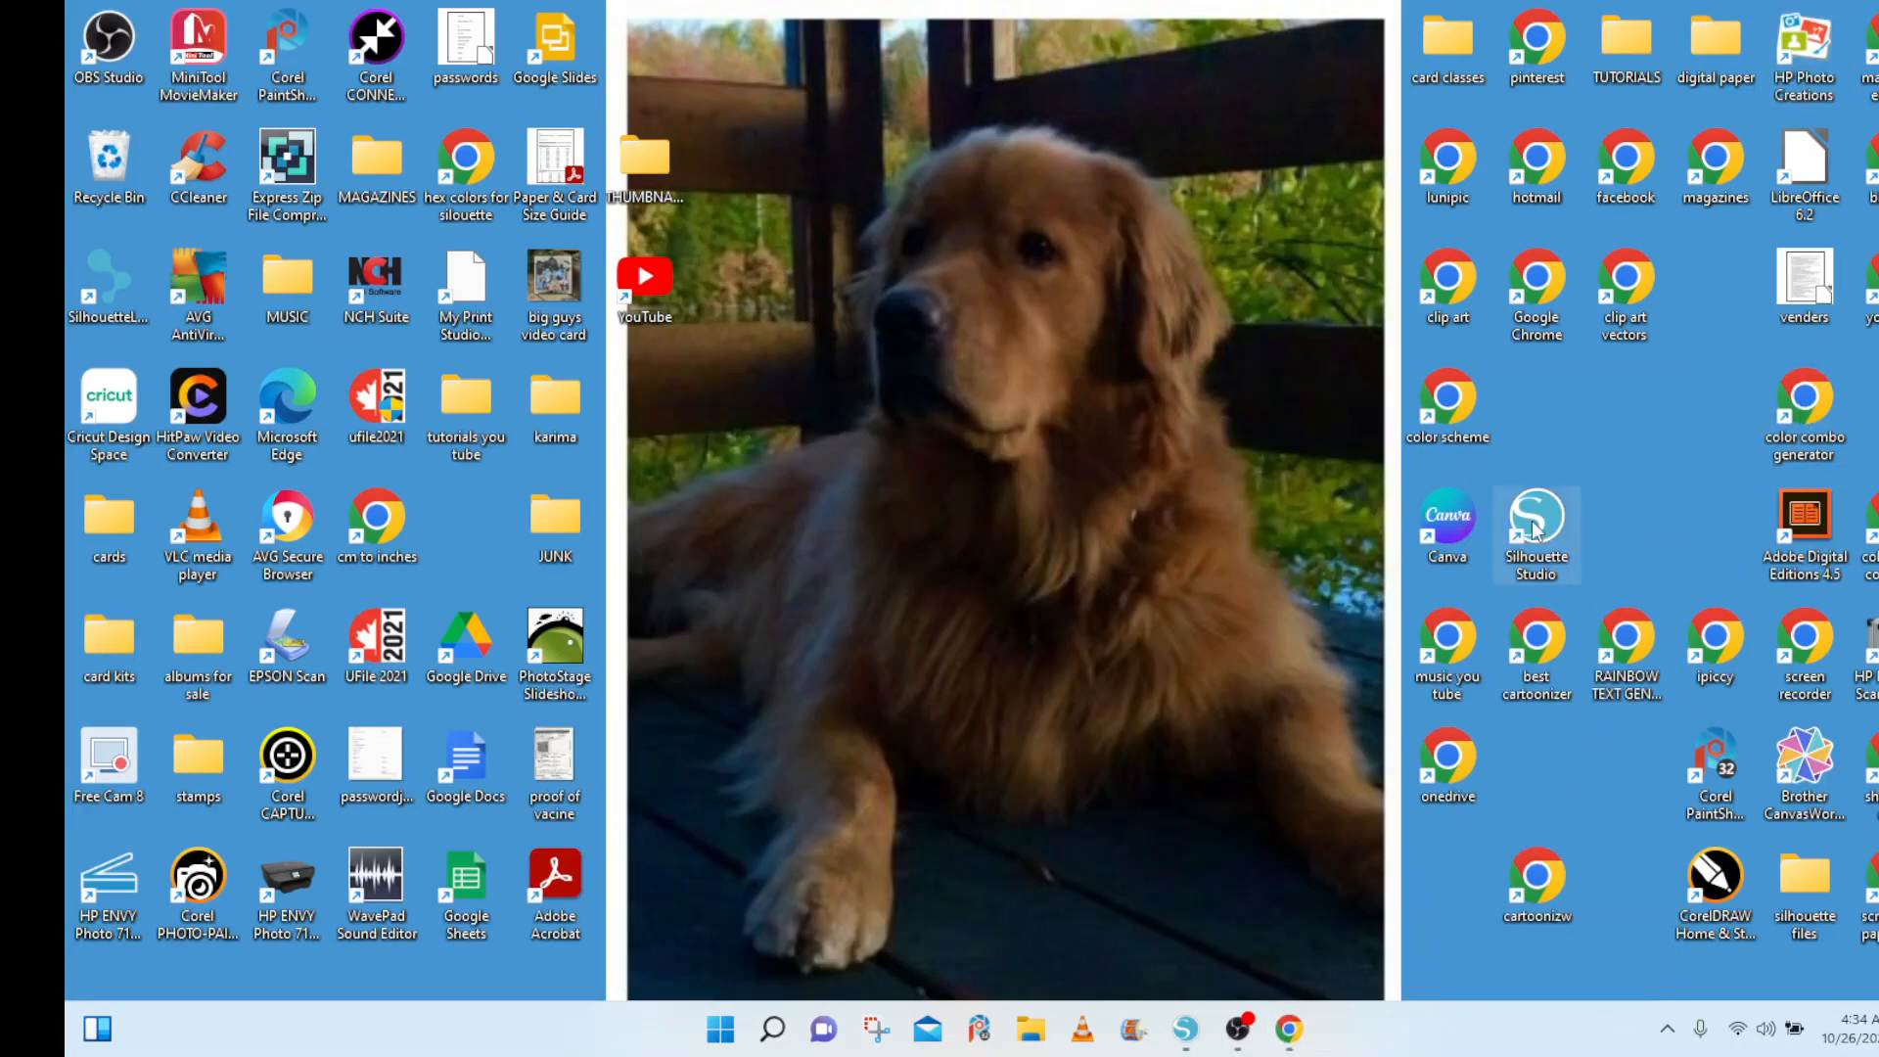
pyautogui.click(1196, 1029)
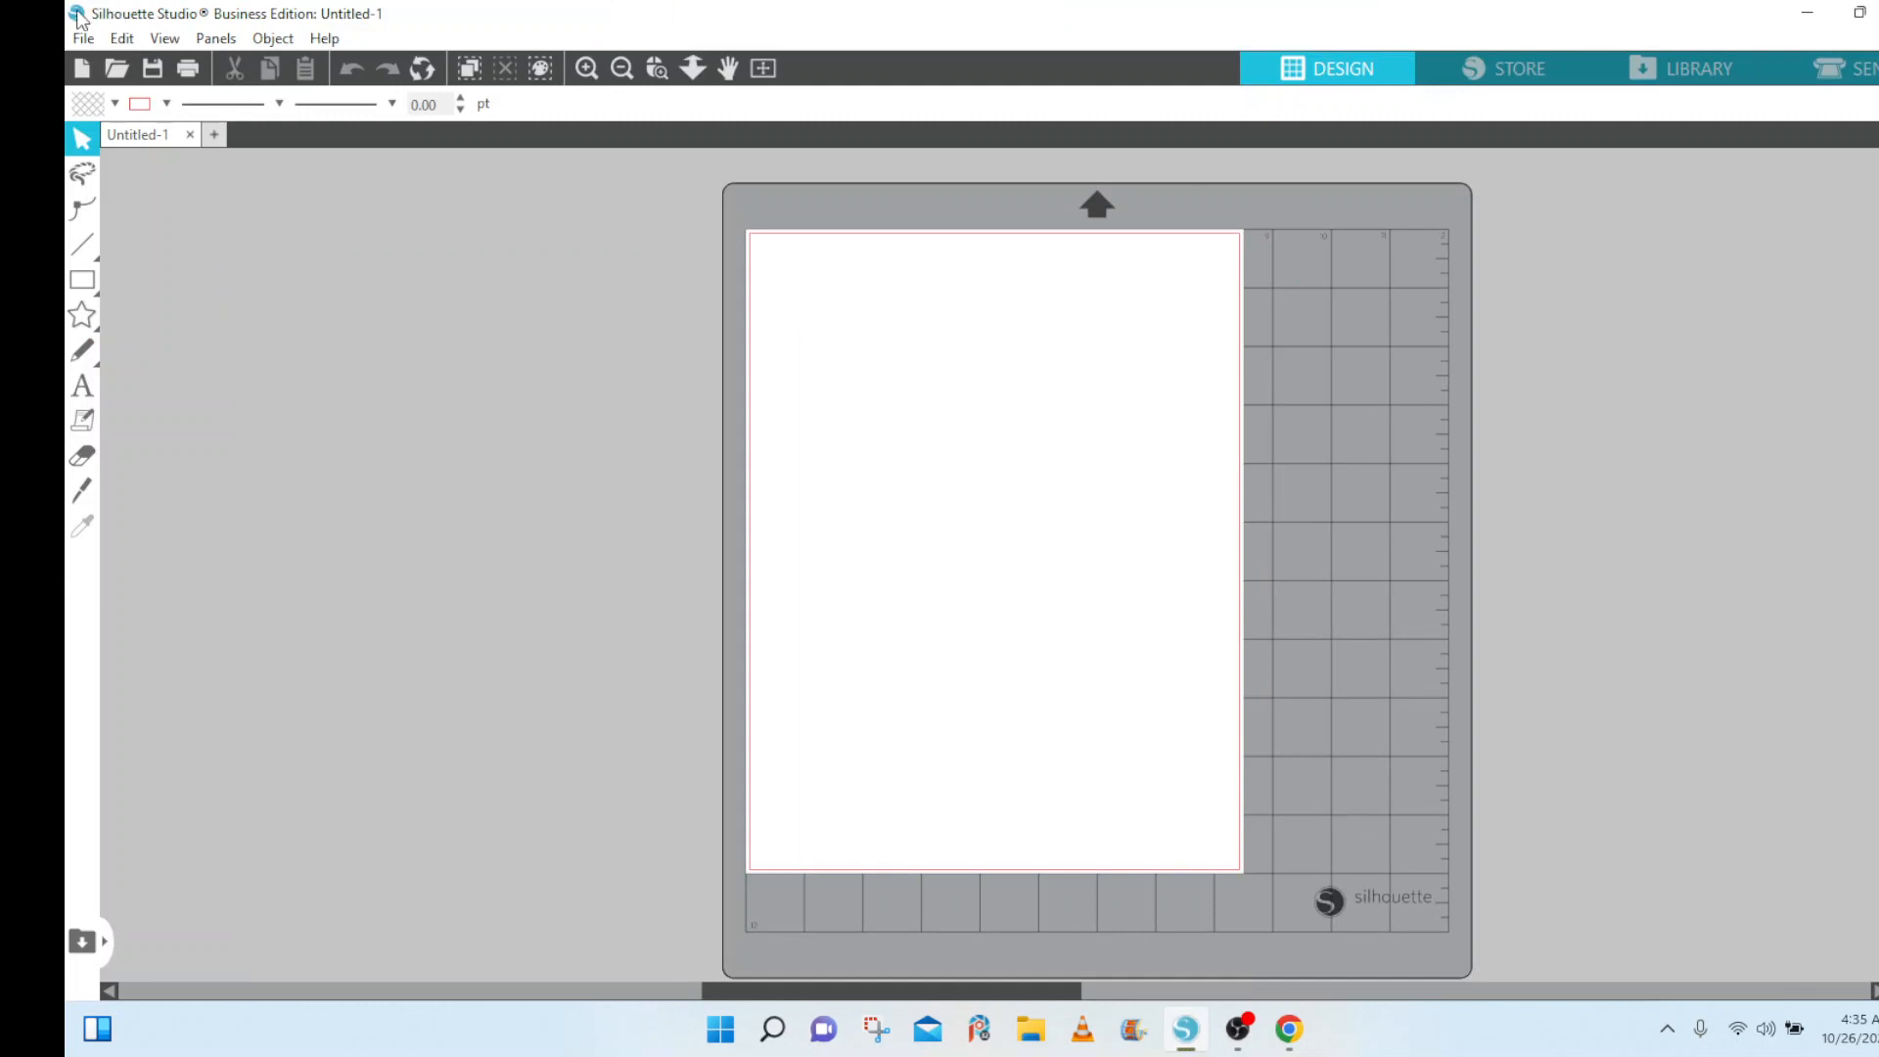
pyautogui.click(76, 38)
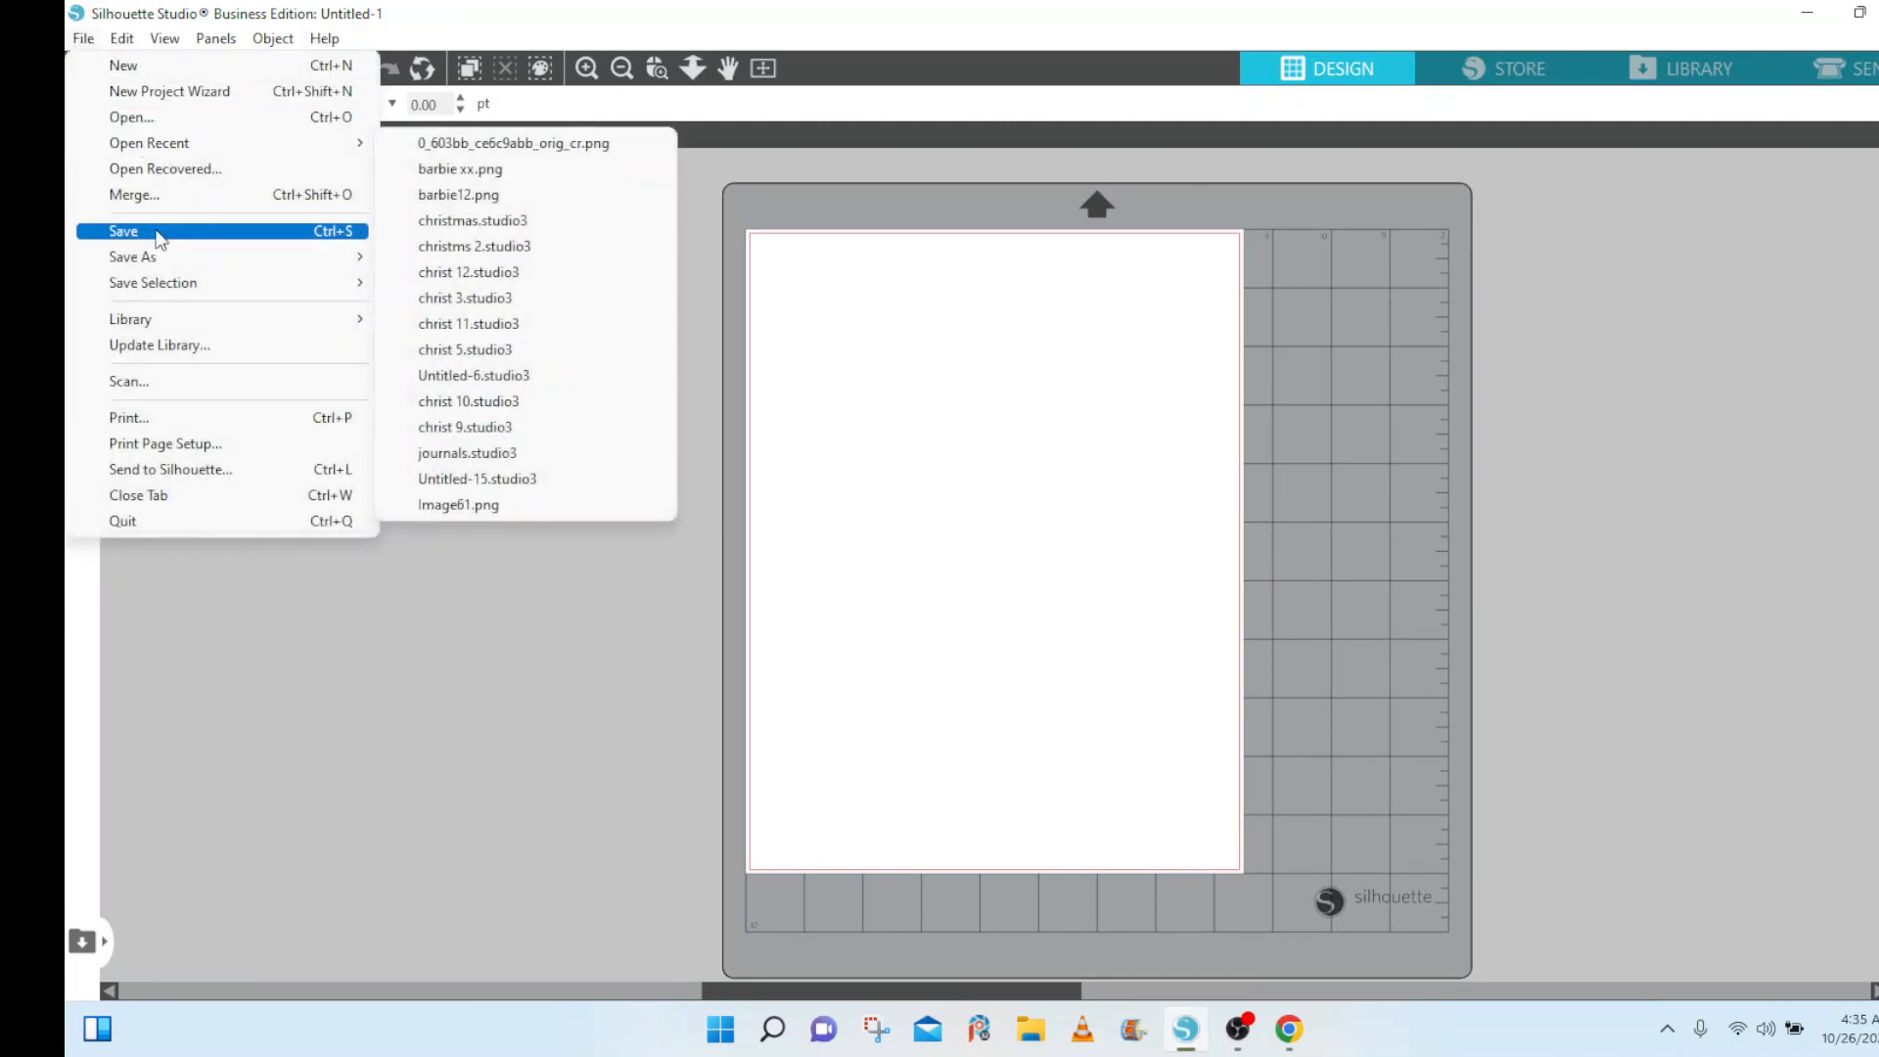
pyautogui.click(857, 301)
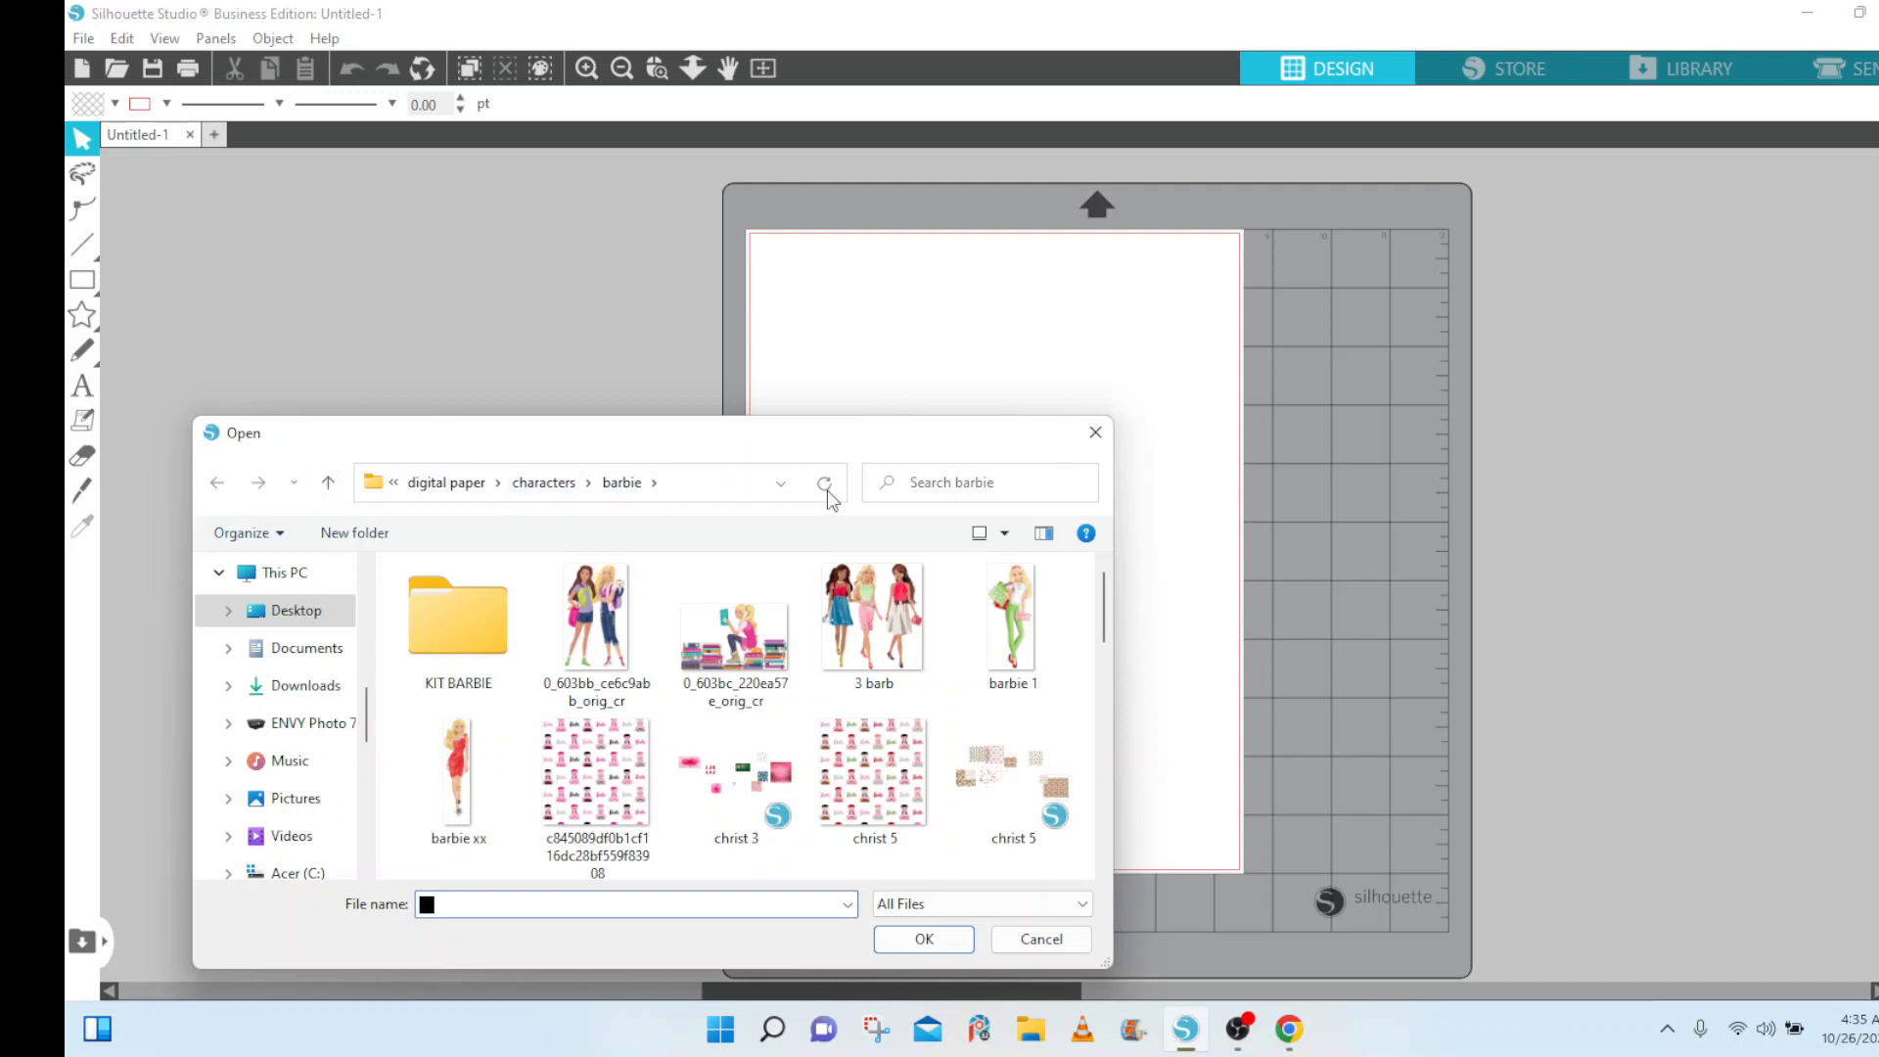
pyautogui.click(313, 687)
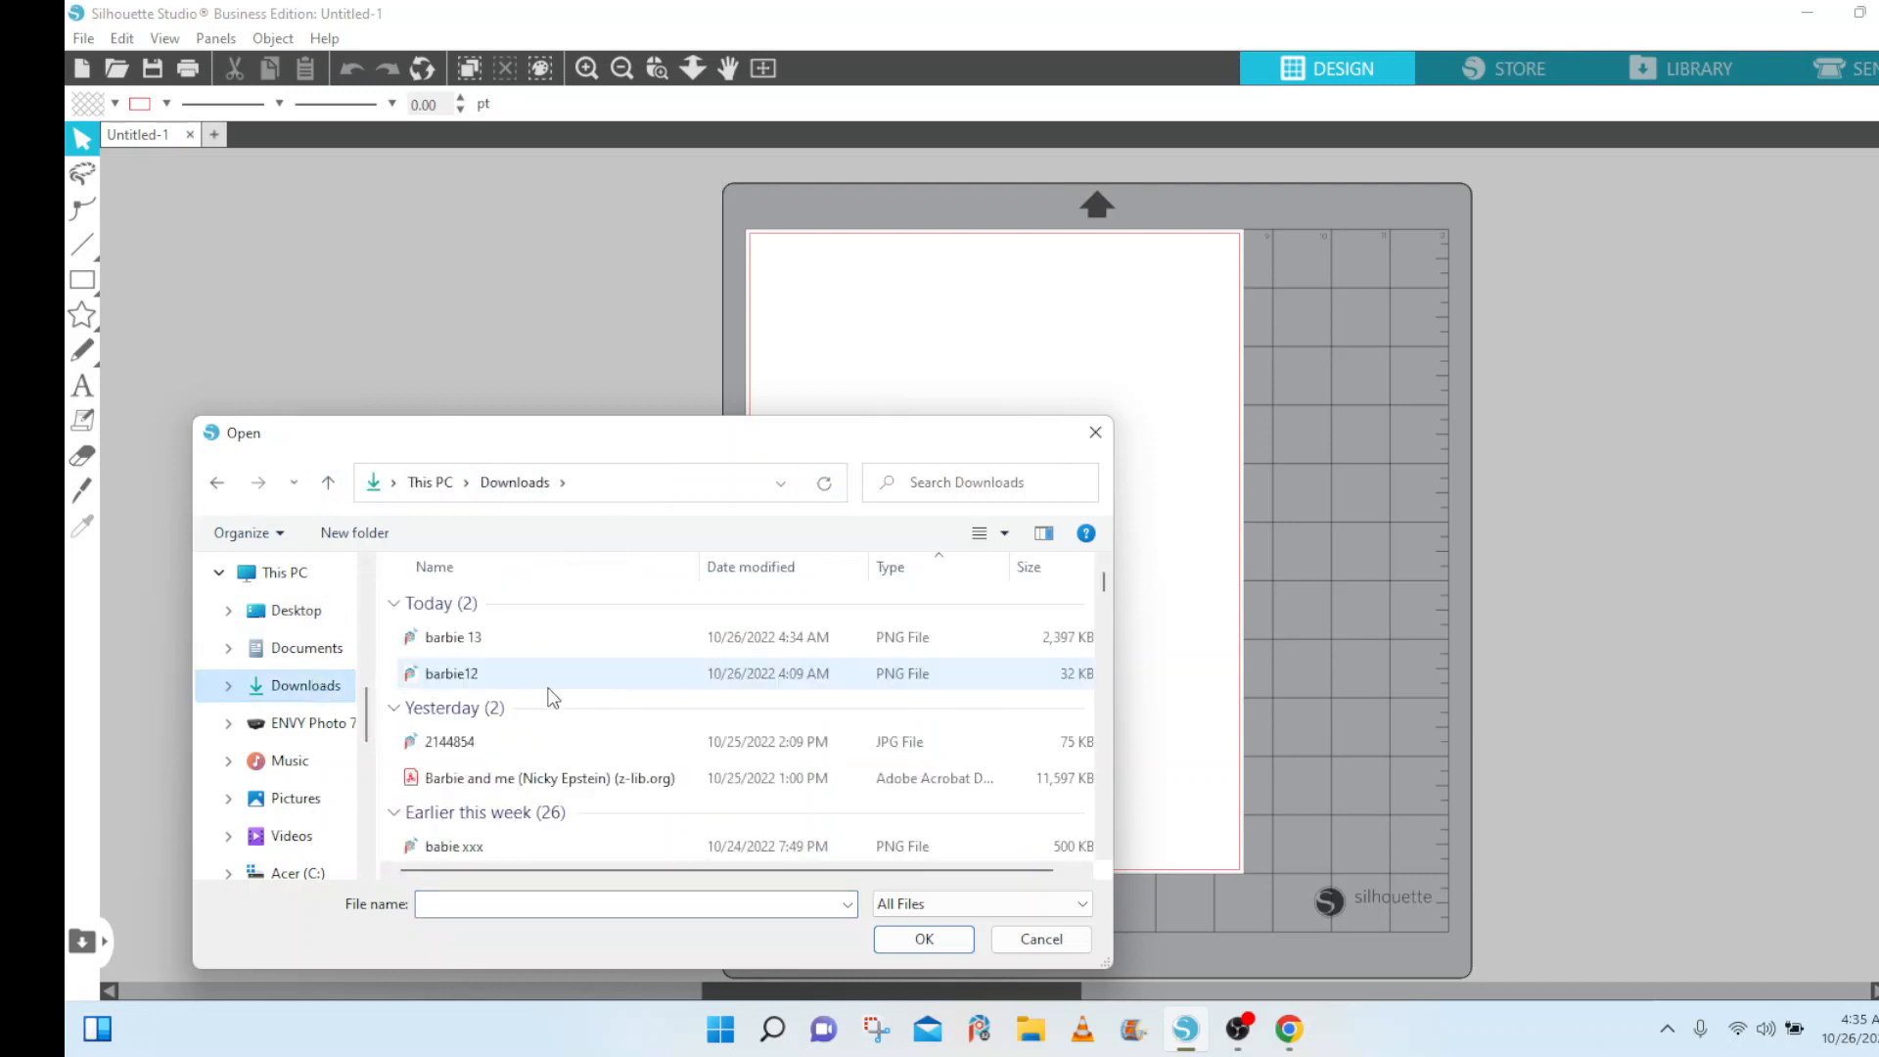
pyautogui.doubleClick(490, 642)
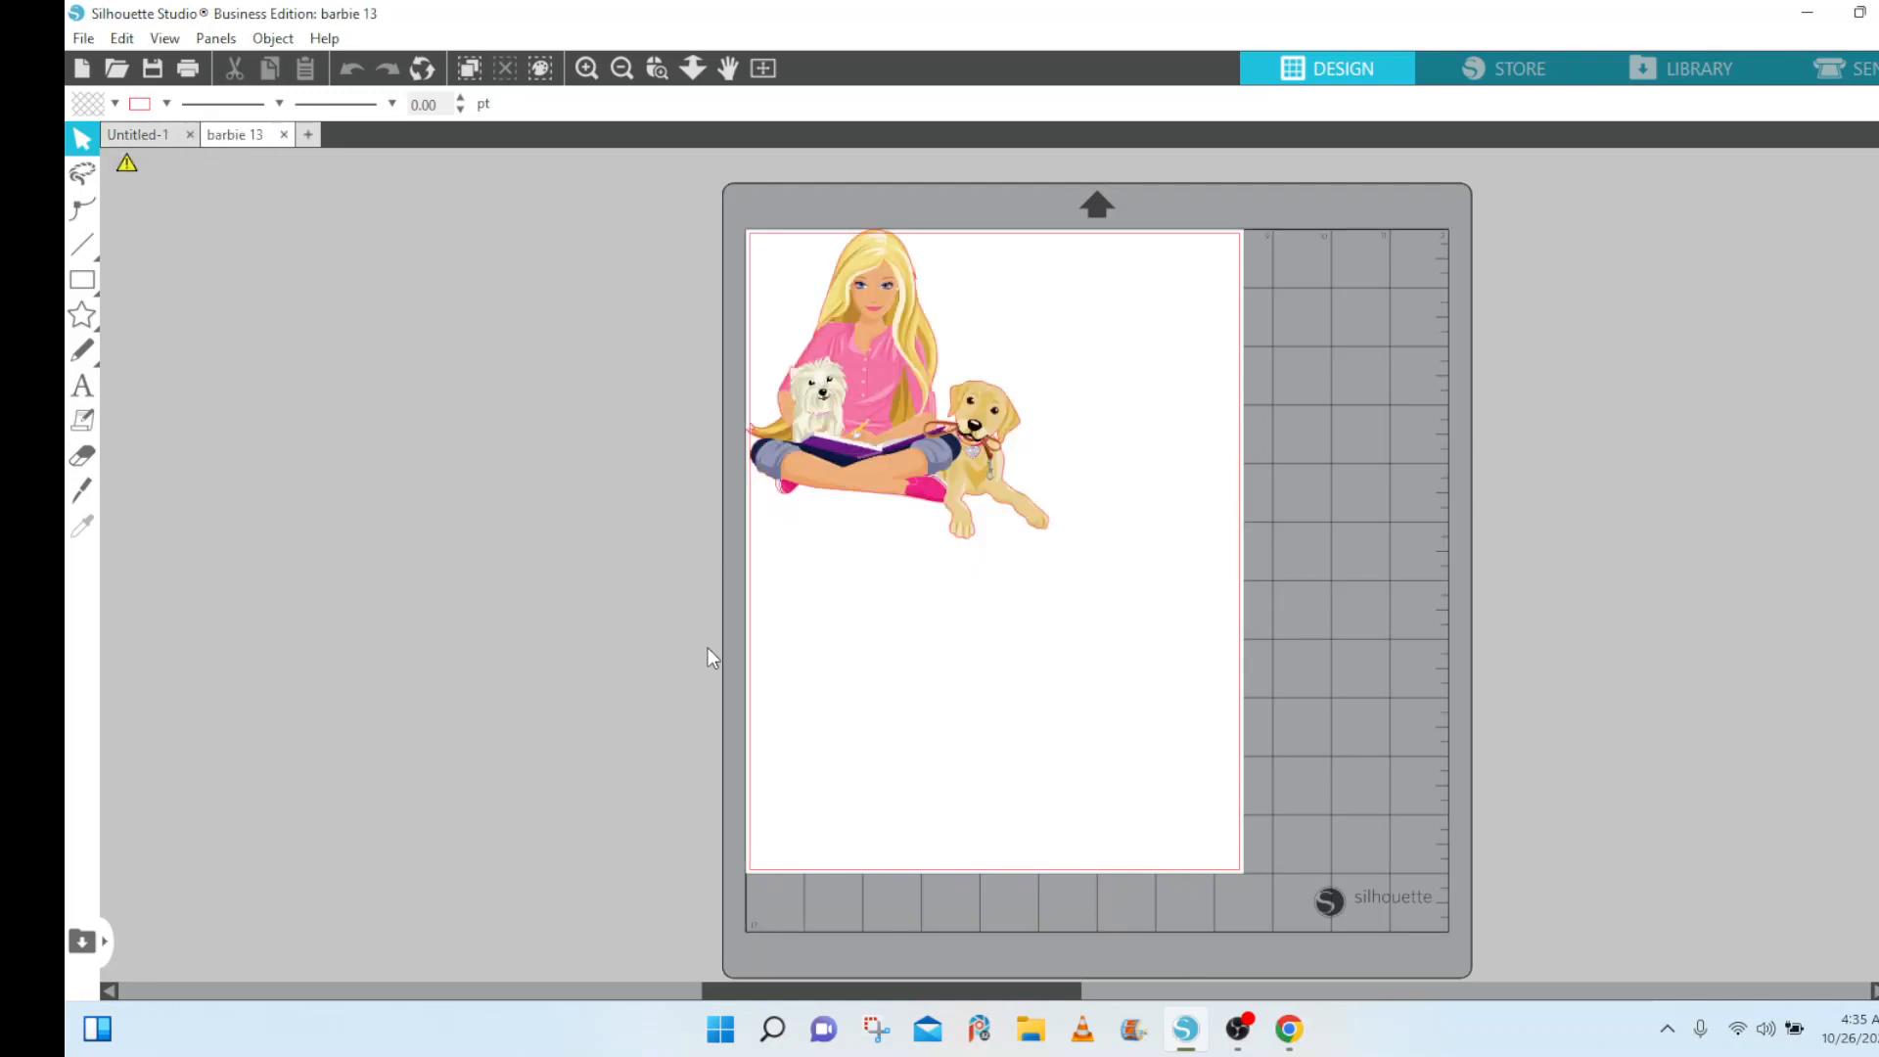
# Move the Barbie image off the page onto the empty area left of the cutting mat and select it.
pyautogui.moveTo(849, 447); pyautogui.dragTo(449, 487)
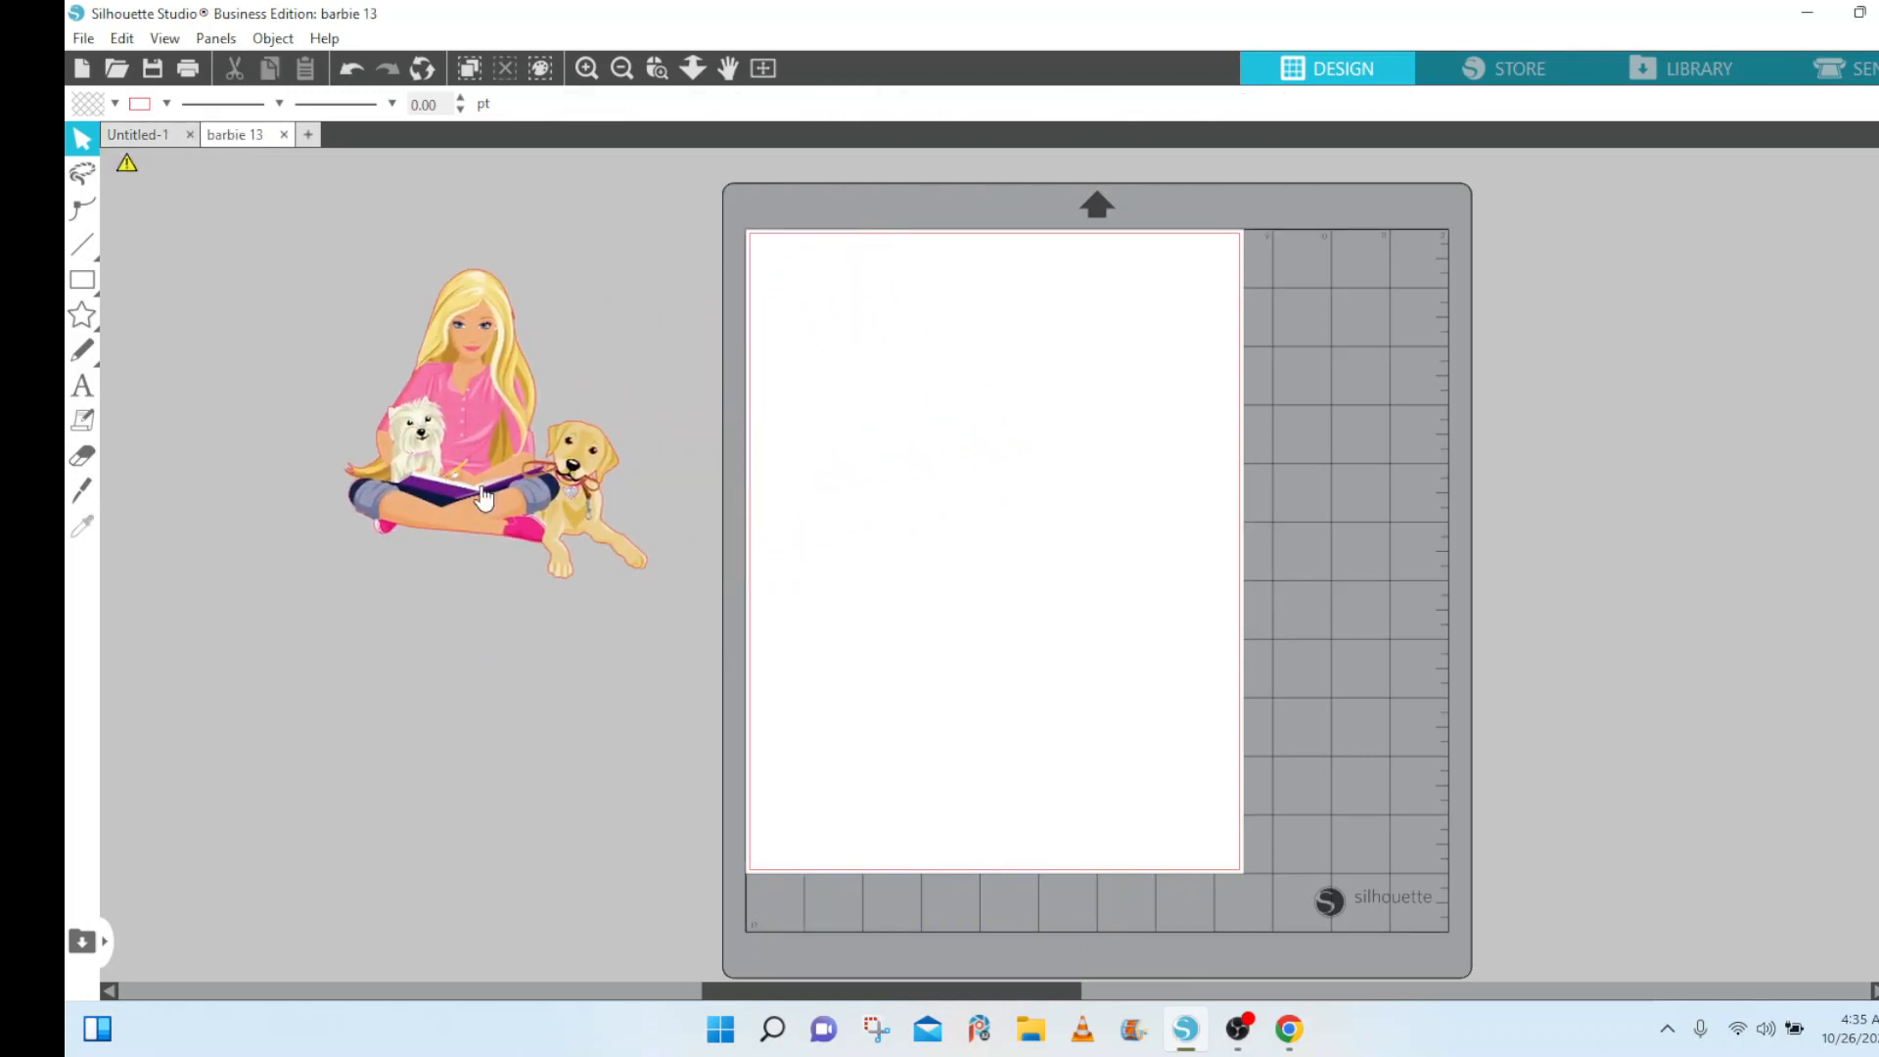
pyautogui.click(499, 493)
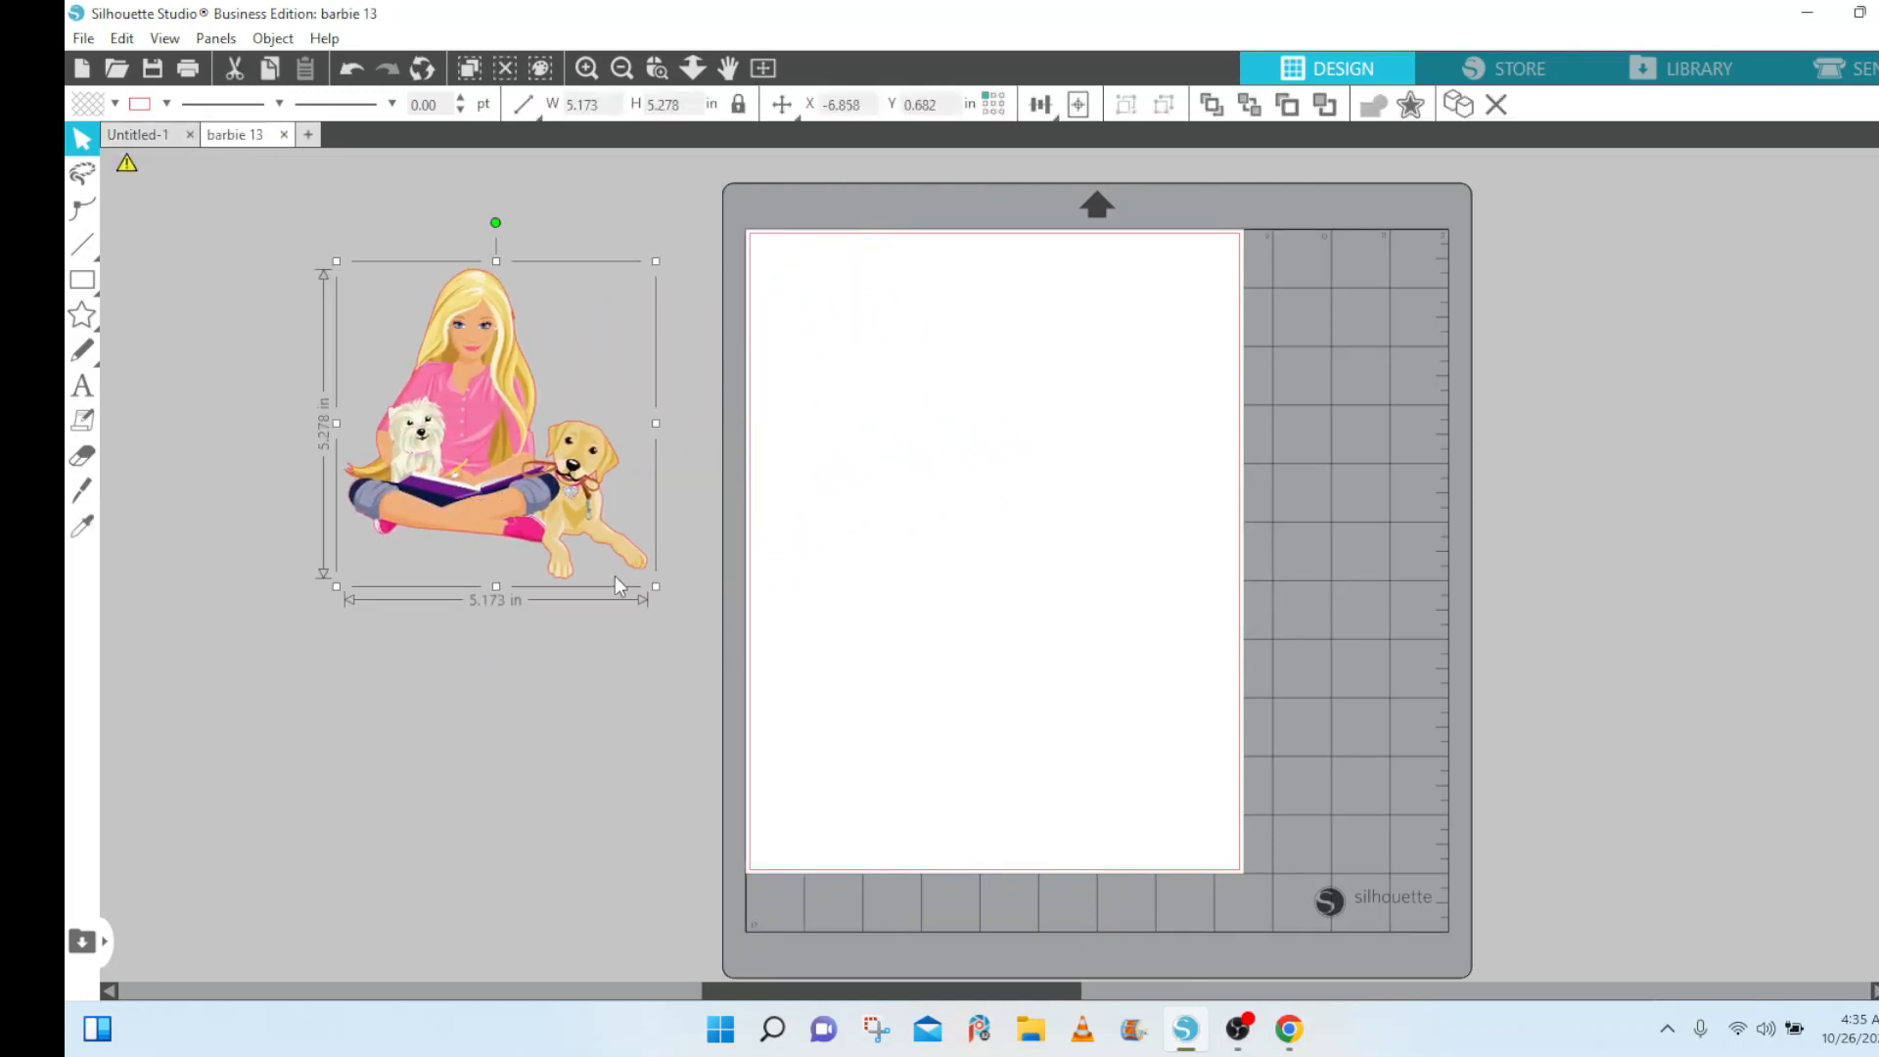
# Shrink the Barbie image to about 2.00 × 2.04 in and place it in the page's upper-left area.
pyautogui.moveTo(654, 590); pyautogui.dragTo(529, 457)
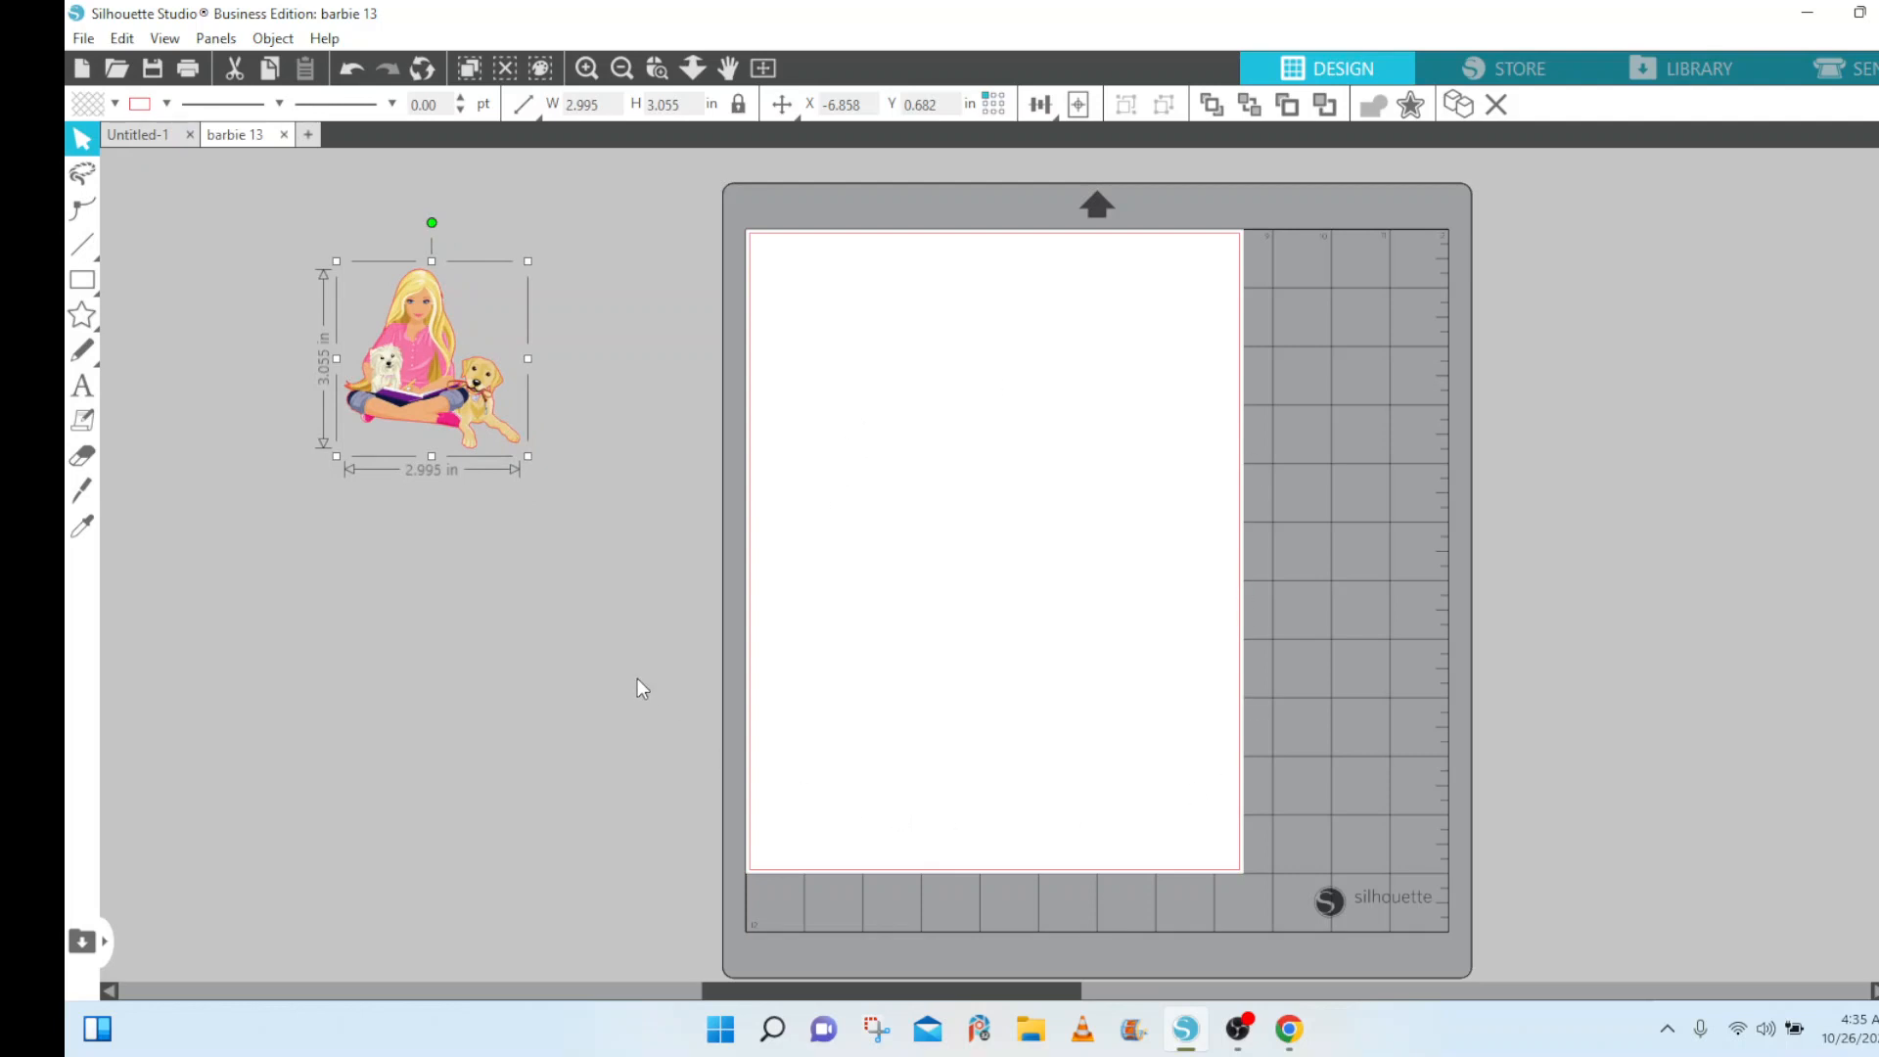
pyautogui.moveTo(409, 411); pyautogui.dragTo(842, 428)
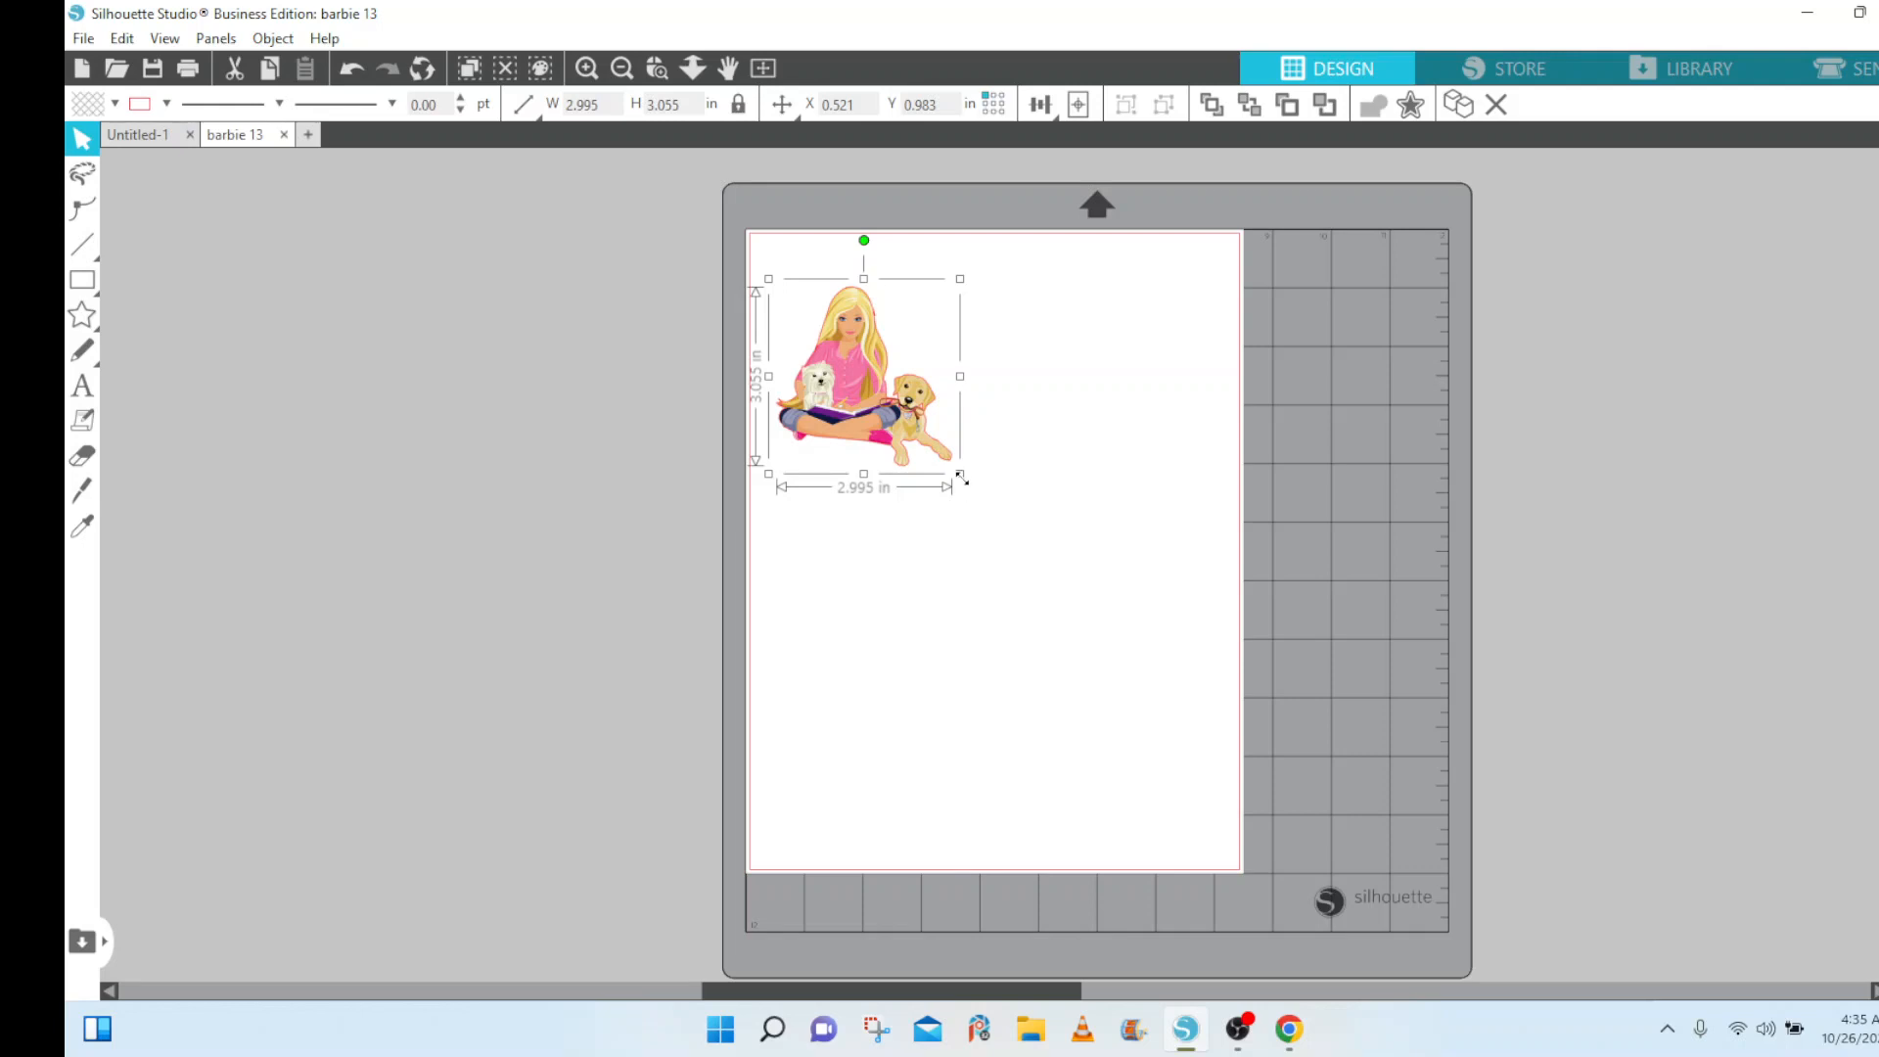
pyautogui.moveTo(960, 475); pyautogui.dragTo(917, 422)
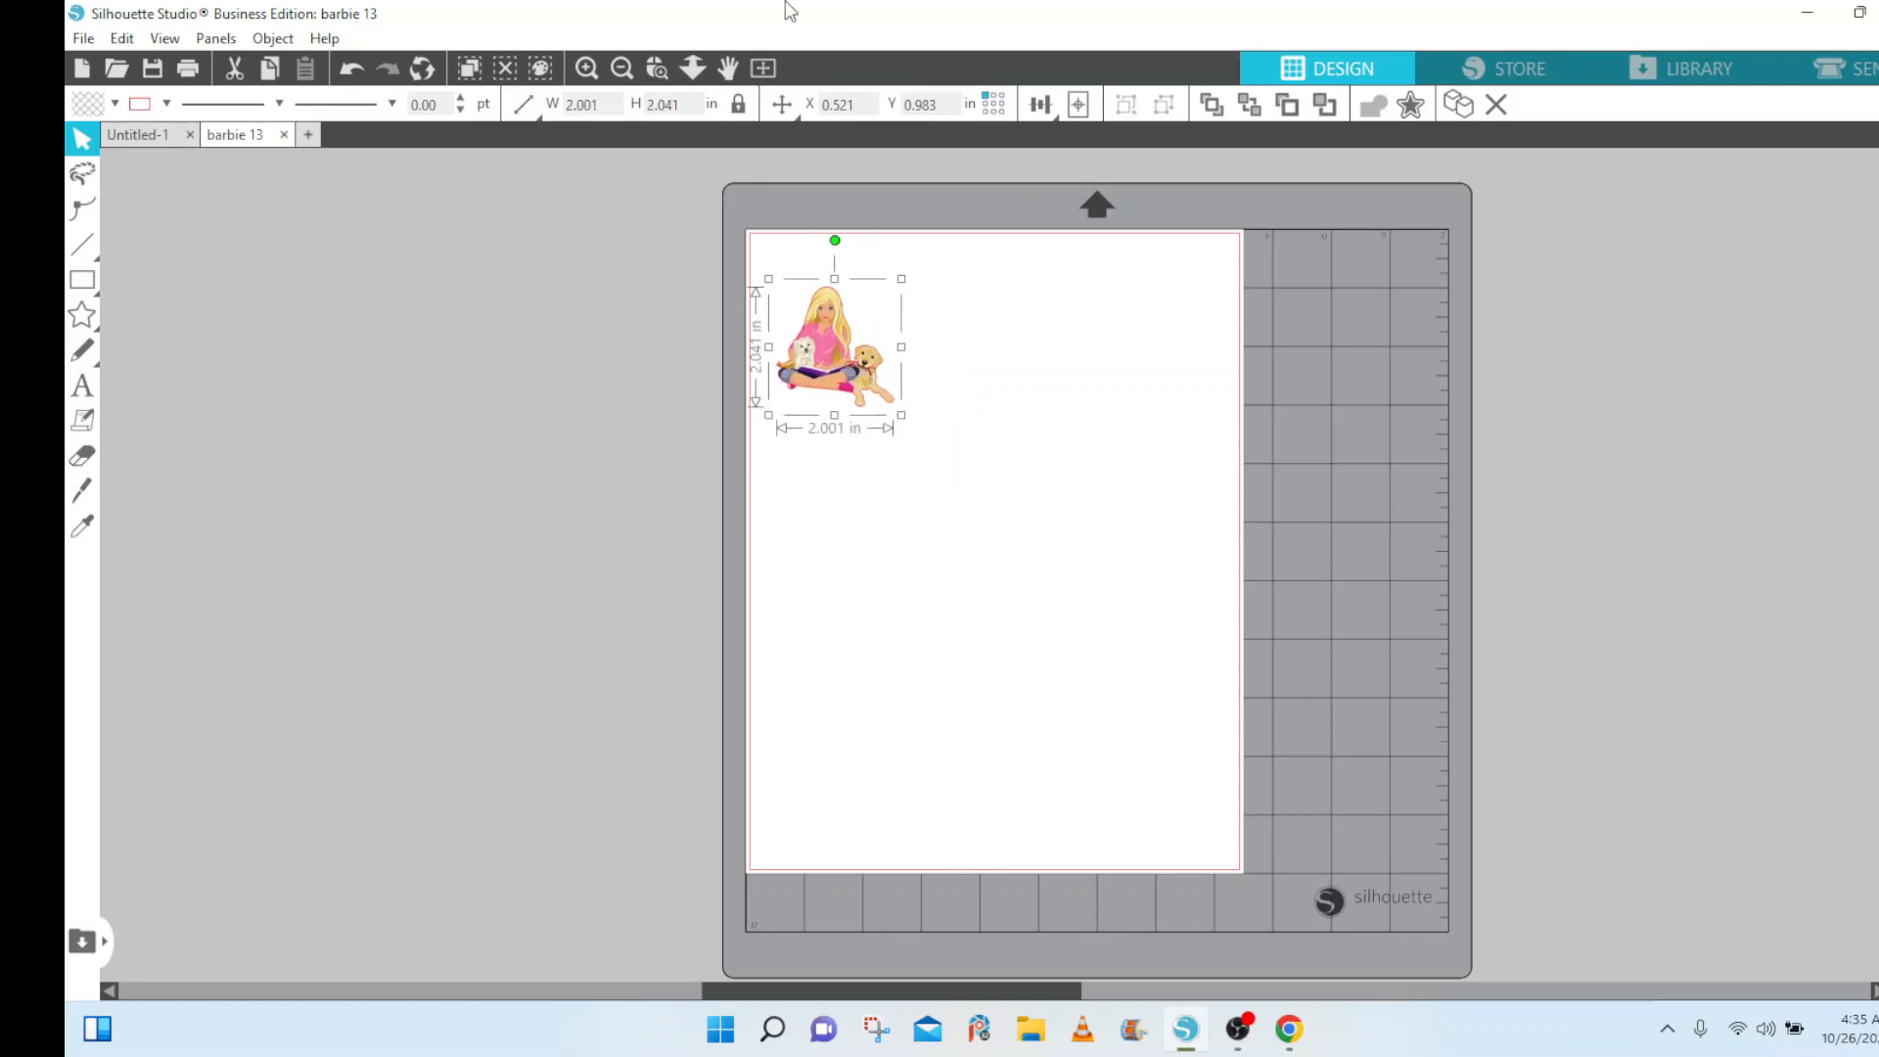
# Try filling the page with copies of the Barbie image, and undo the fill.
pyautogui.click(266, 39)
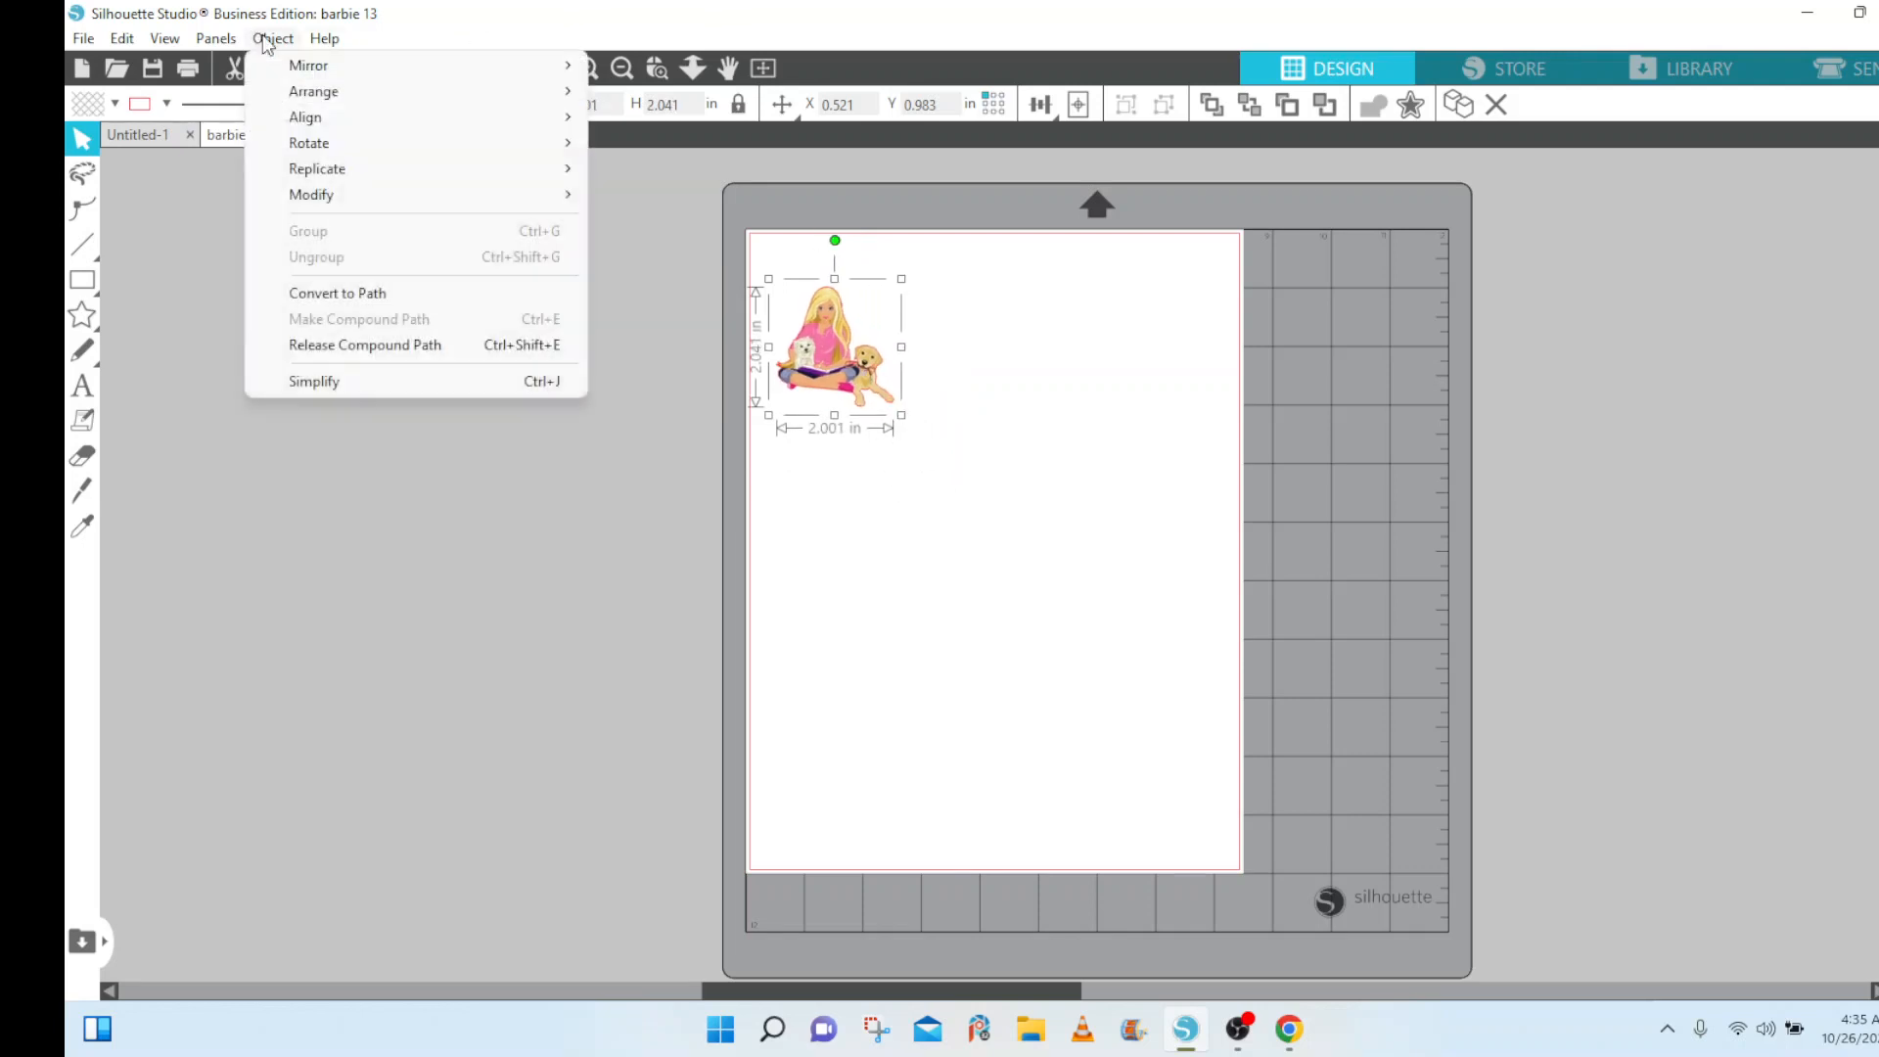
pyautogui.moveTo(335, 173)
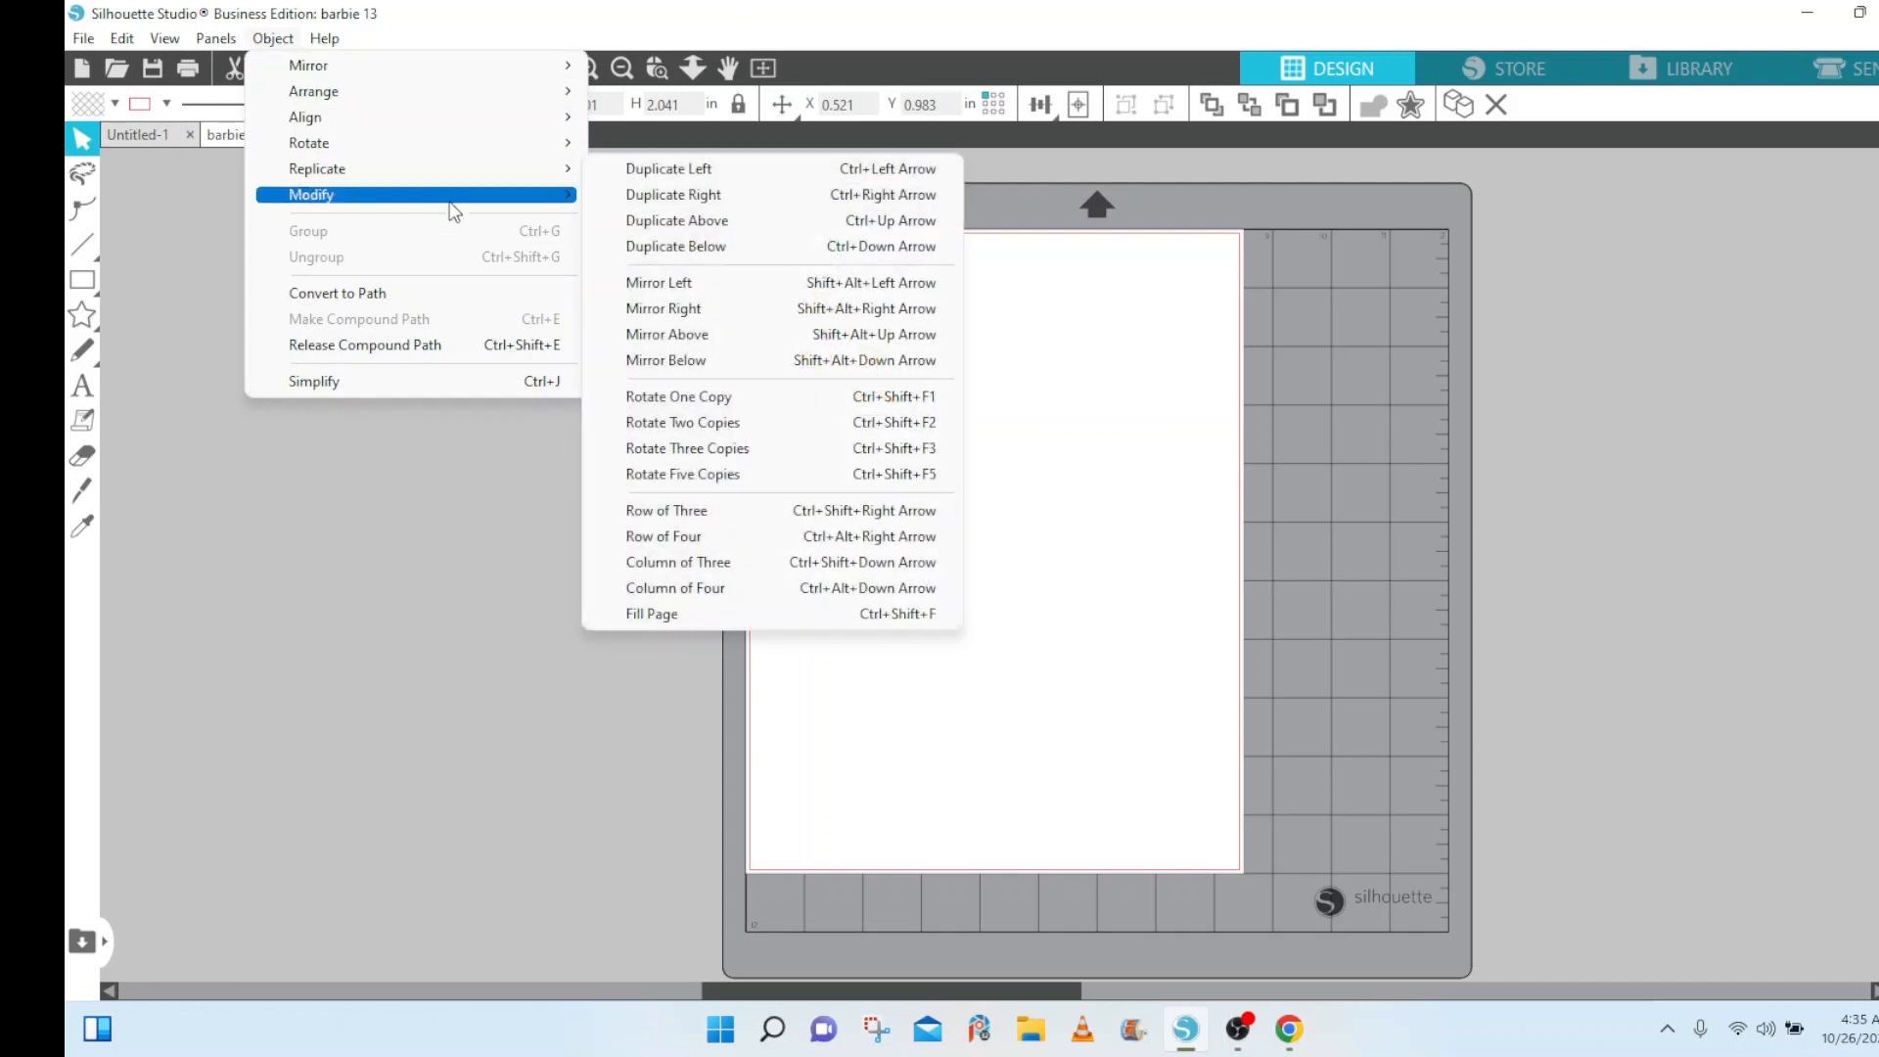
pyautogui.click(688, 617)
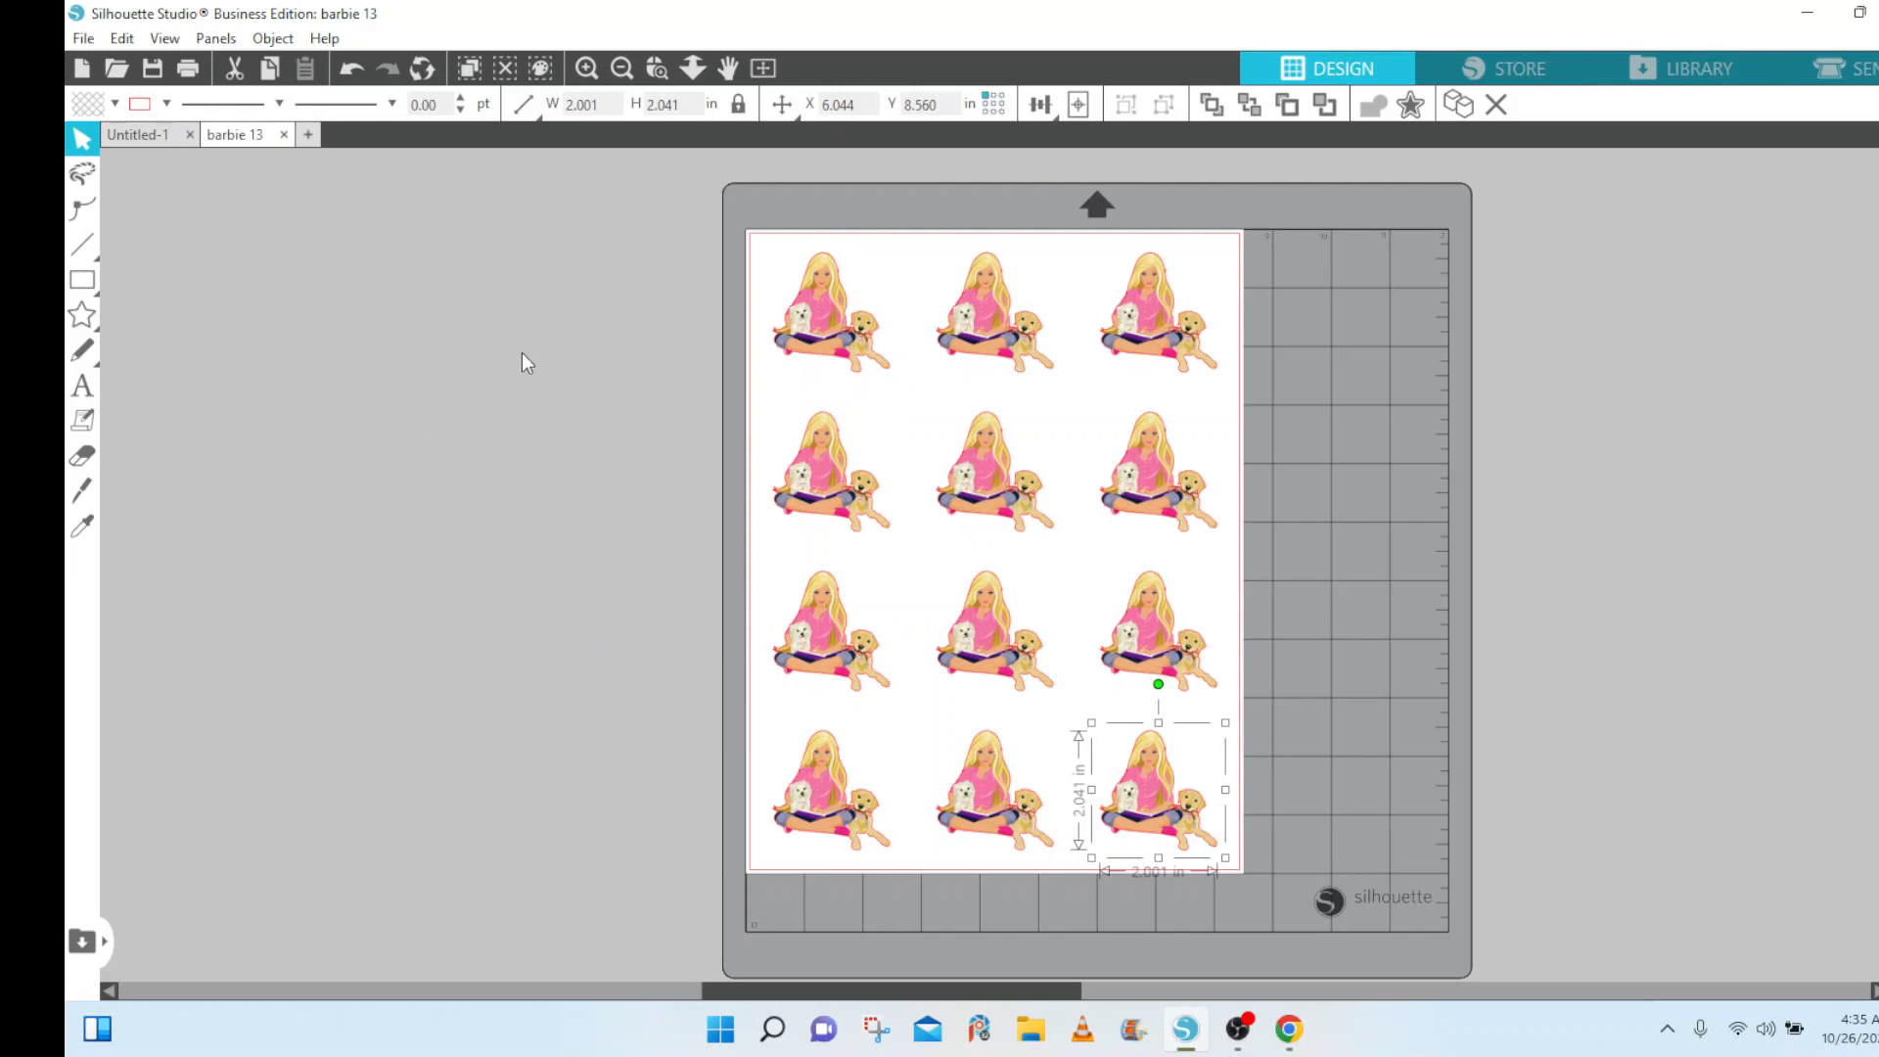
pyautogui.click(127, 40)
pyautogui.click(153, 67)
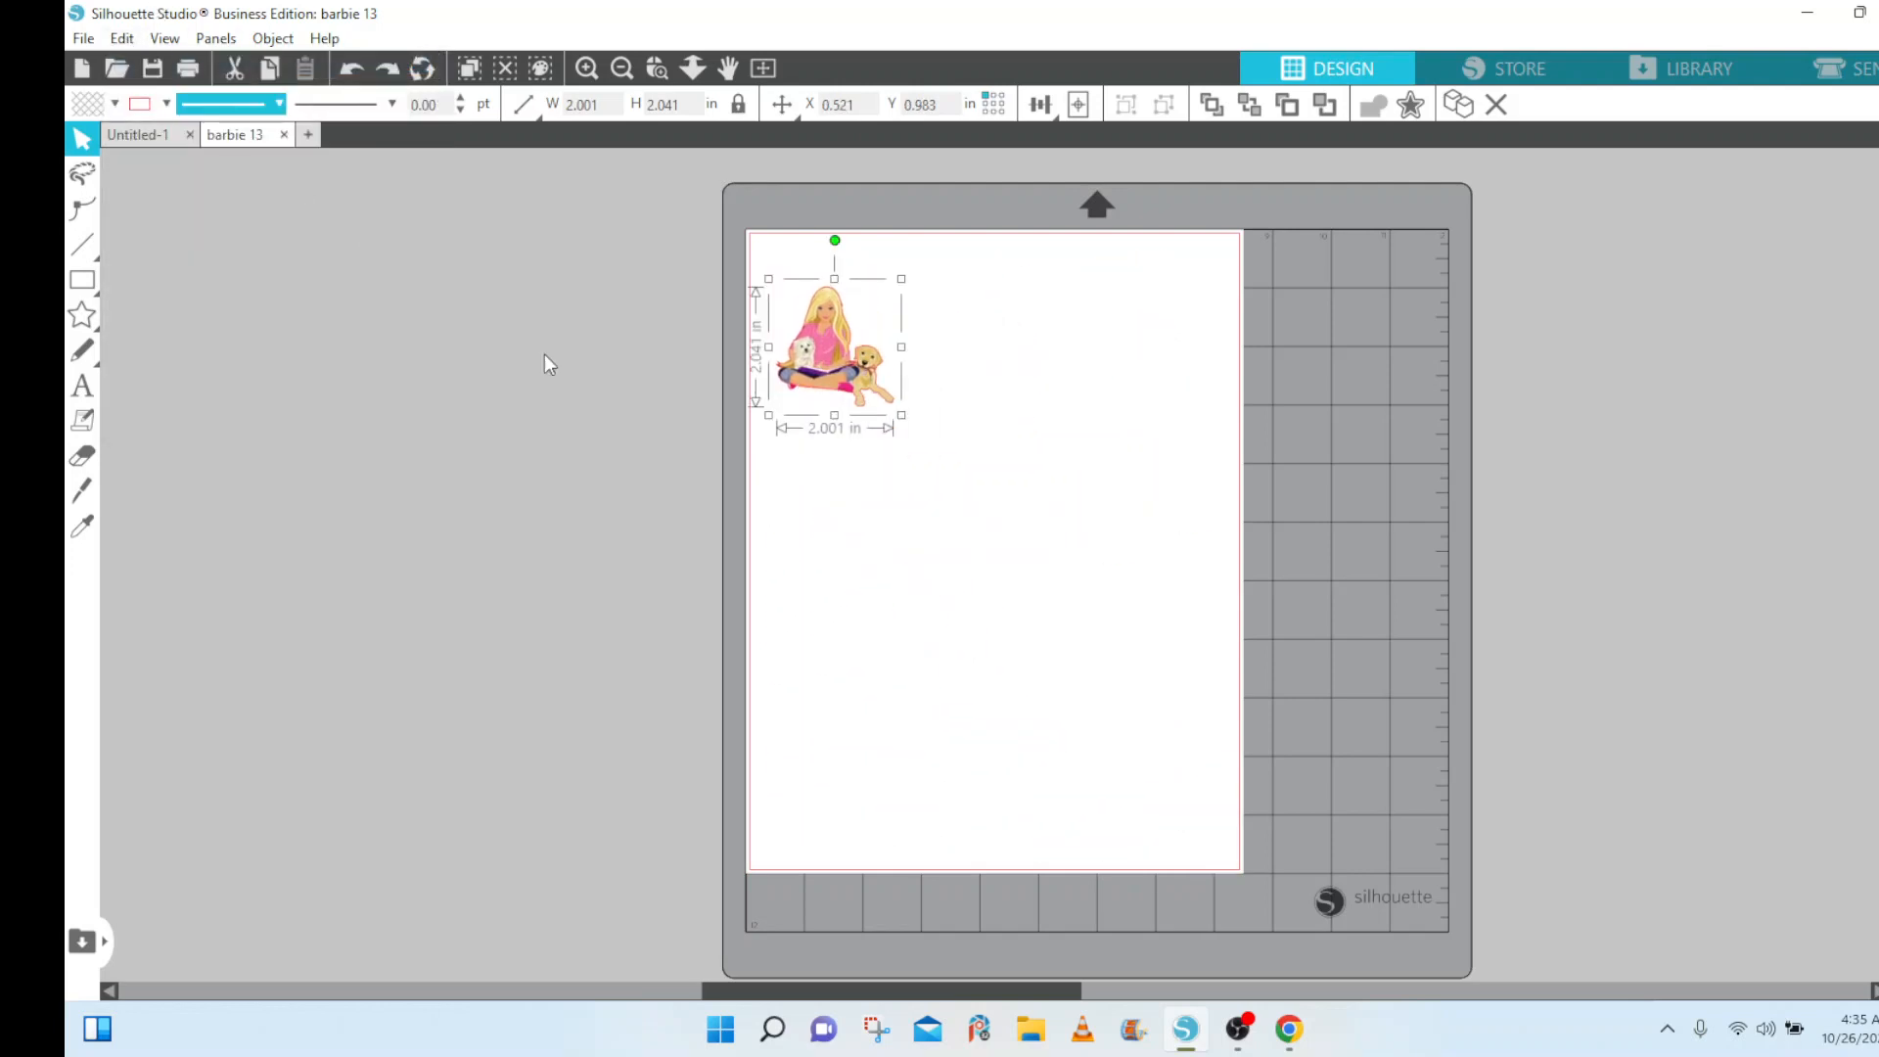
# Move the Barbie image off the page onto the empty area left of the cutting mat and deselect it.
pyautogui.moveTo(822, 391); pyautogui.dragTo(532, 330)
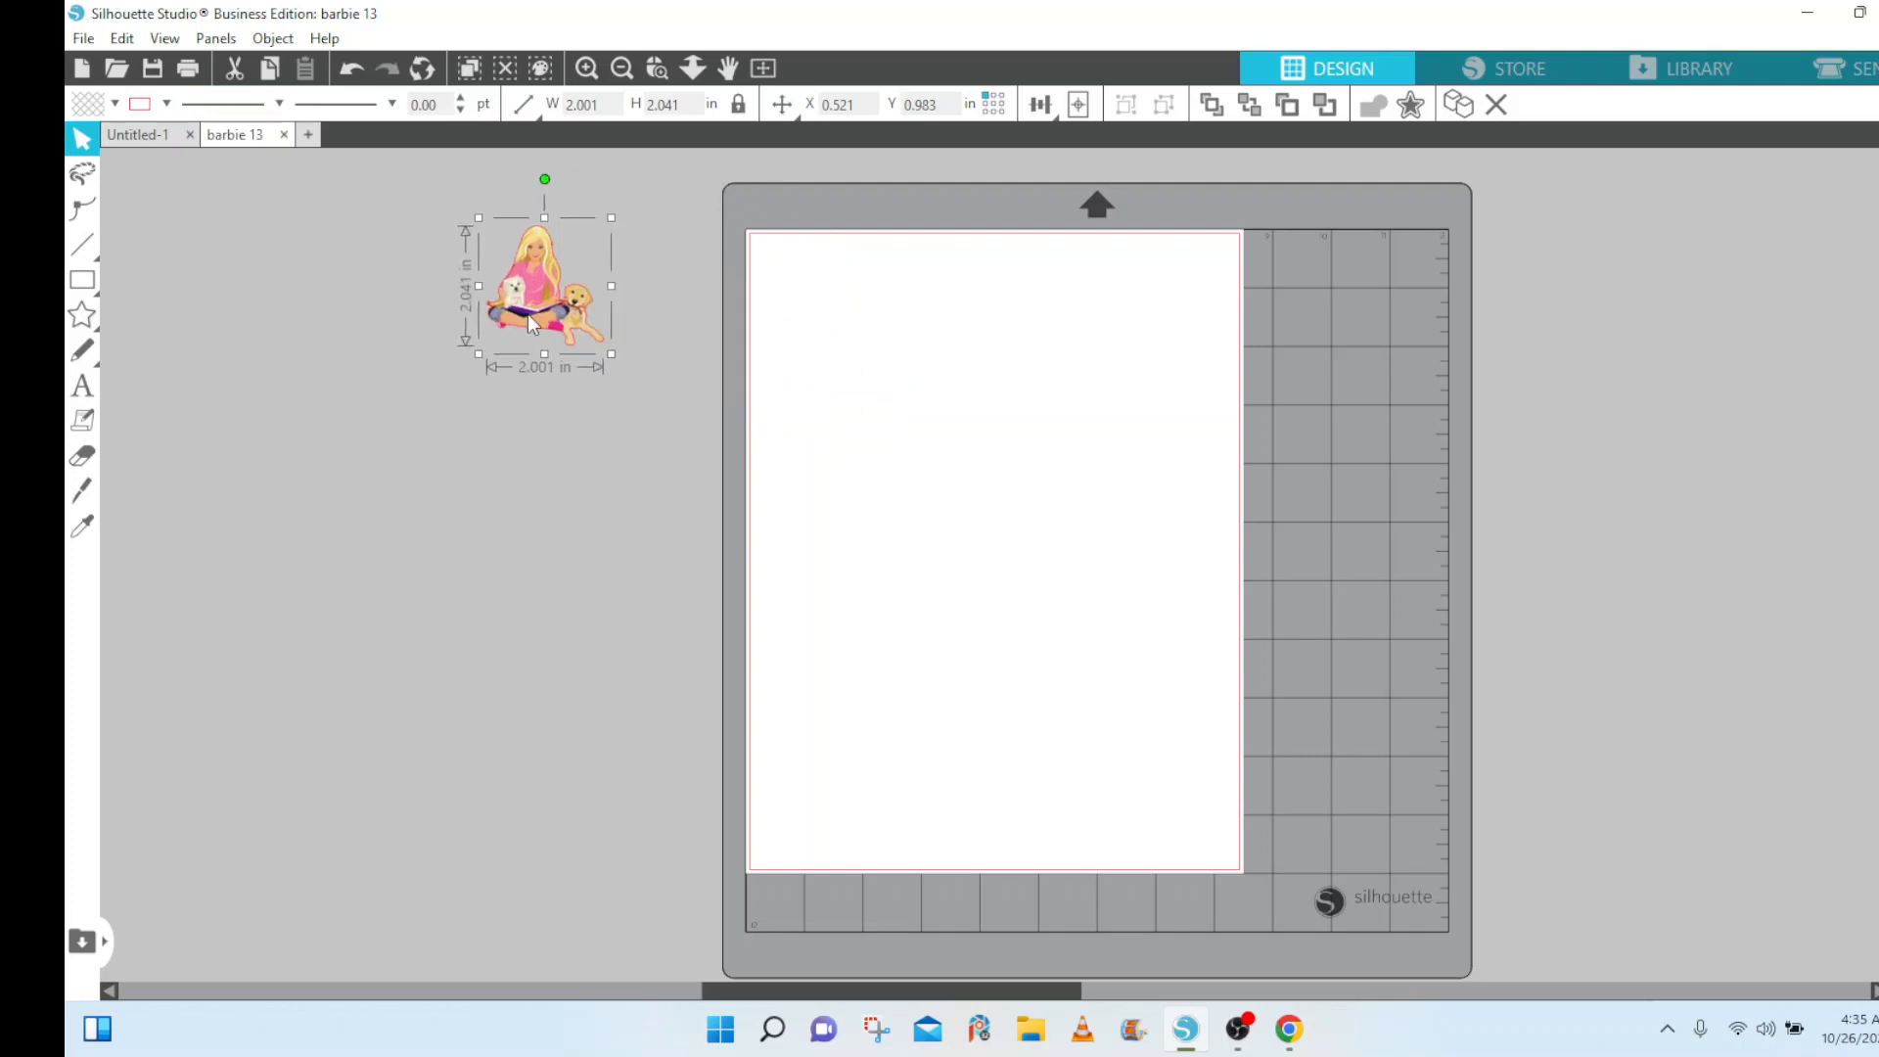
pyautogui.click(604, 351)
pyautogui.click(474, 367)
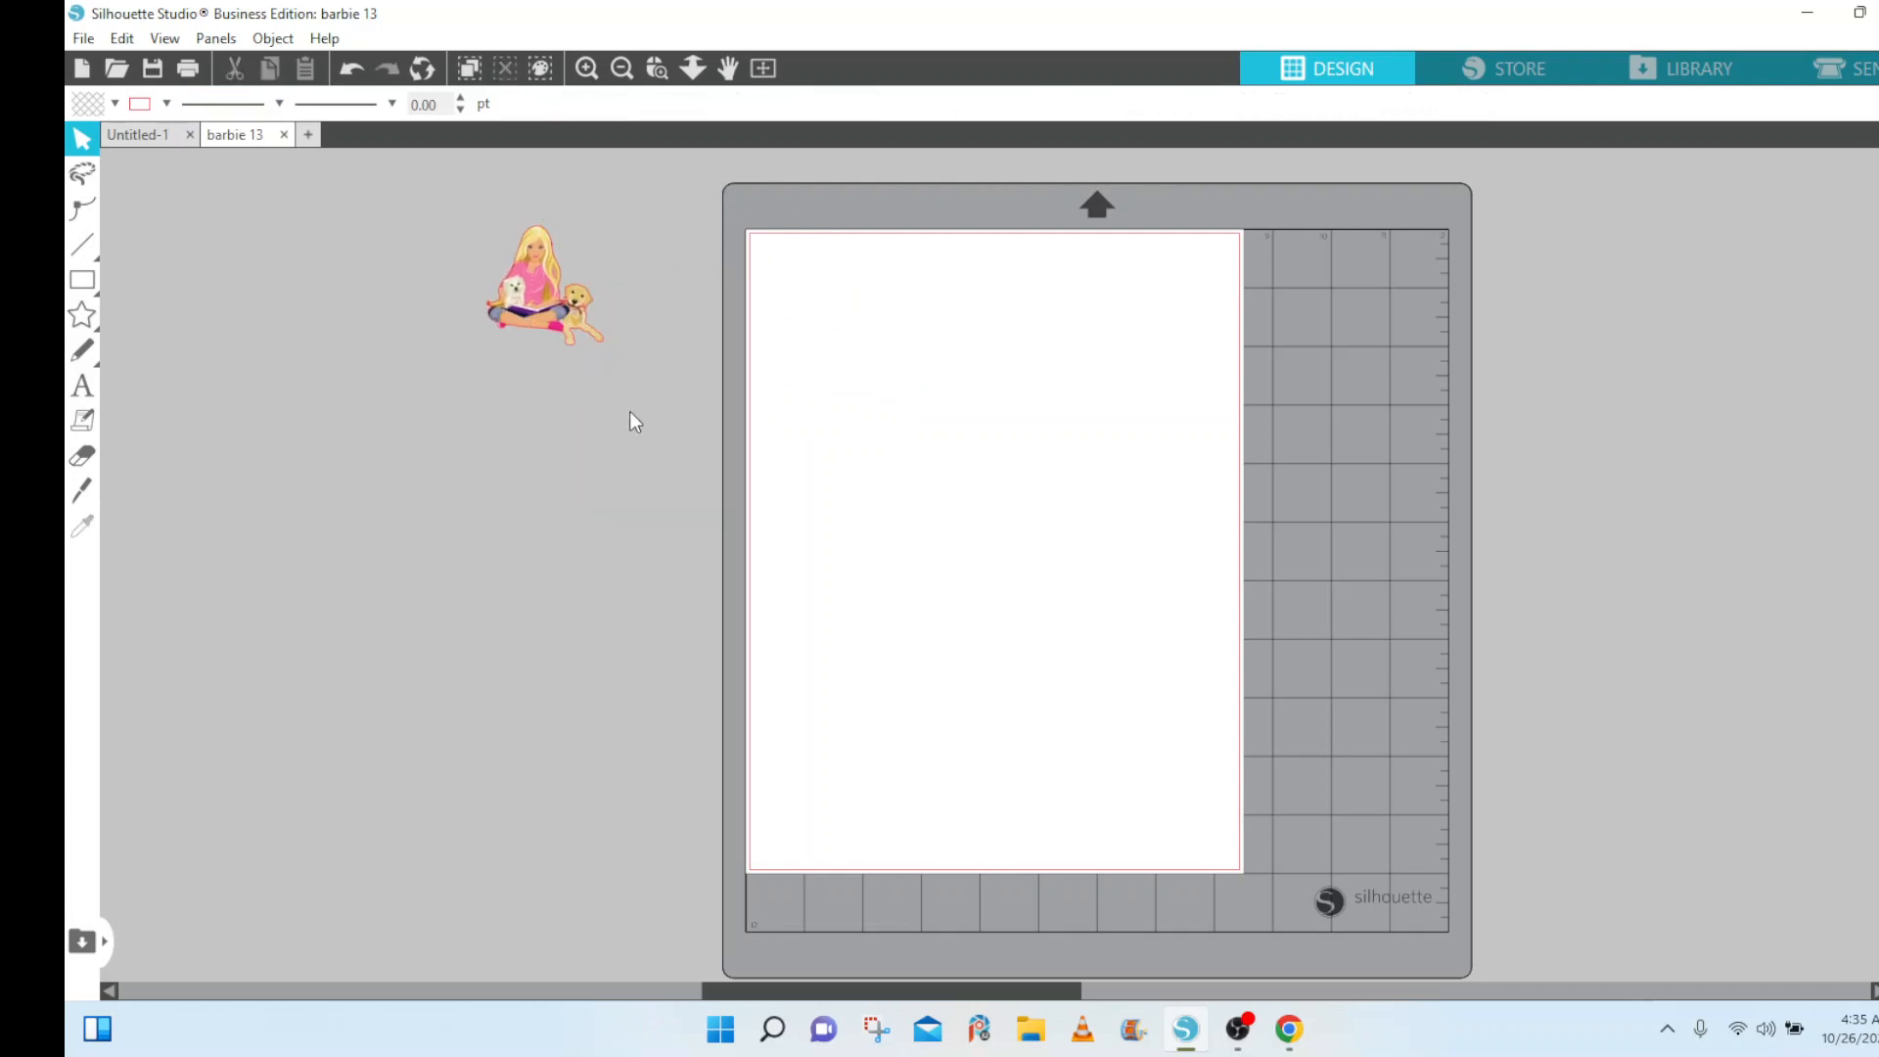
pyautogui.click(81, 39)
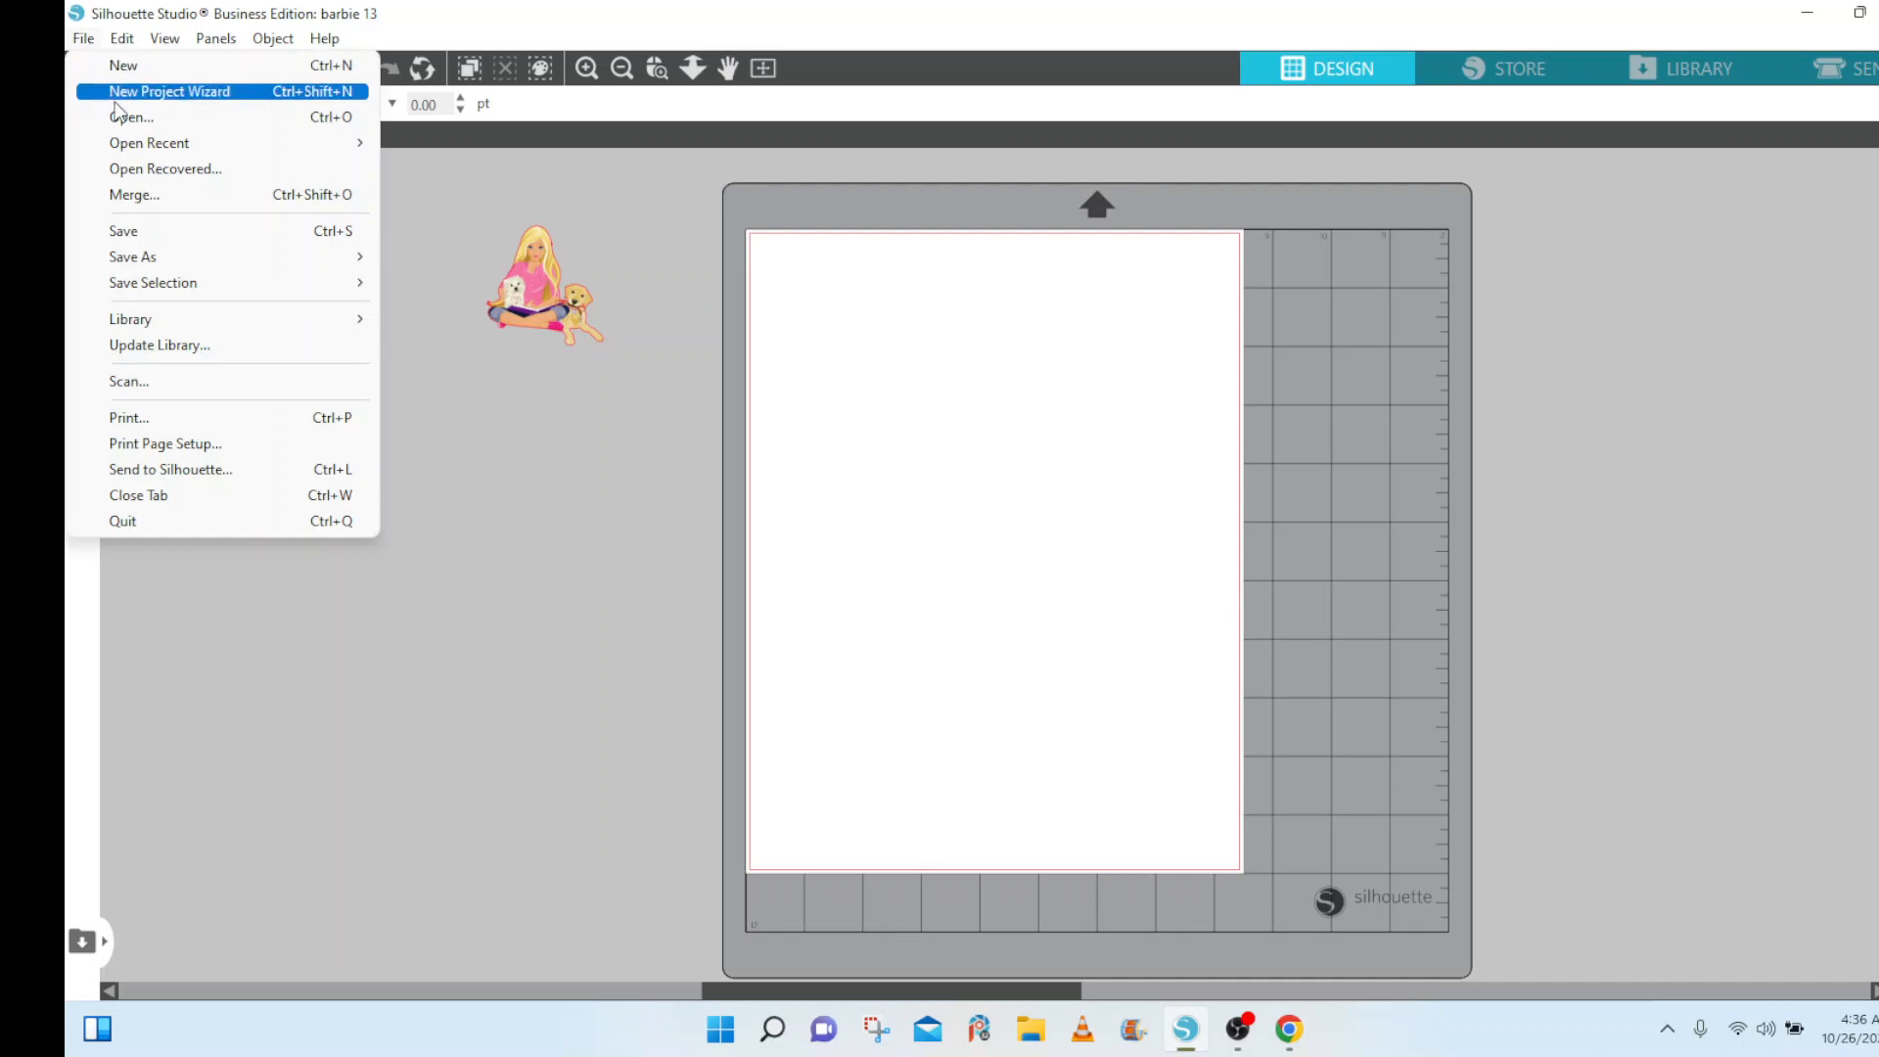
pyautogui.click(121, 120)
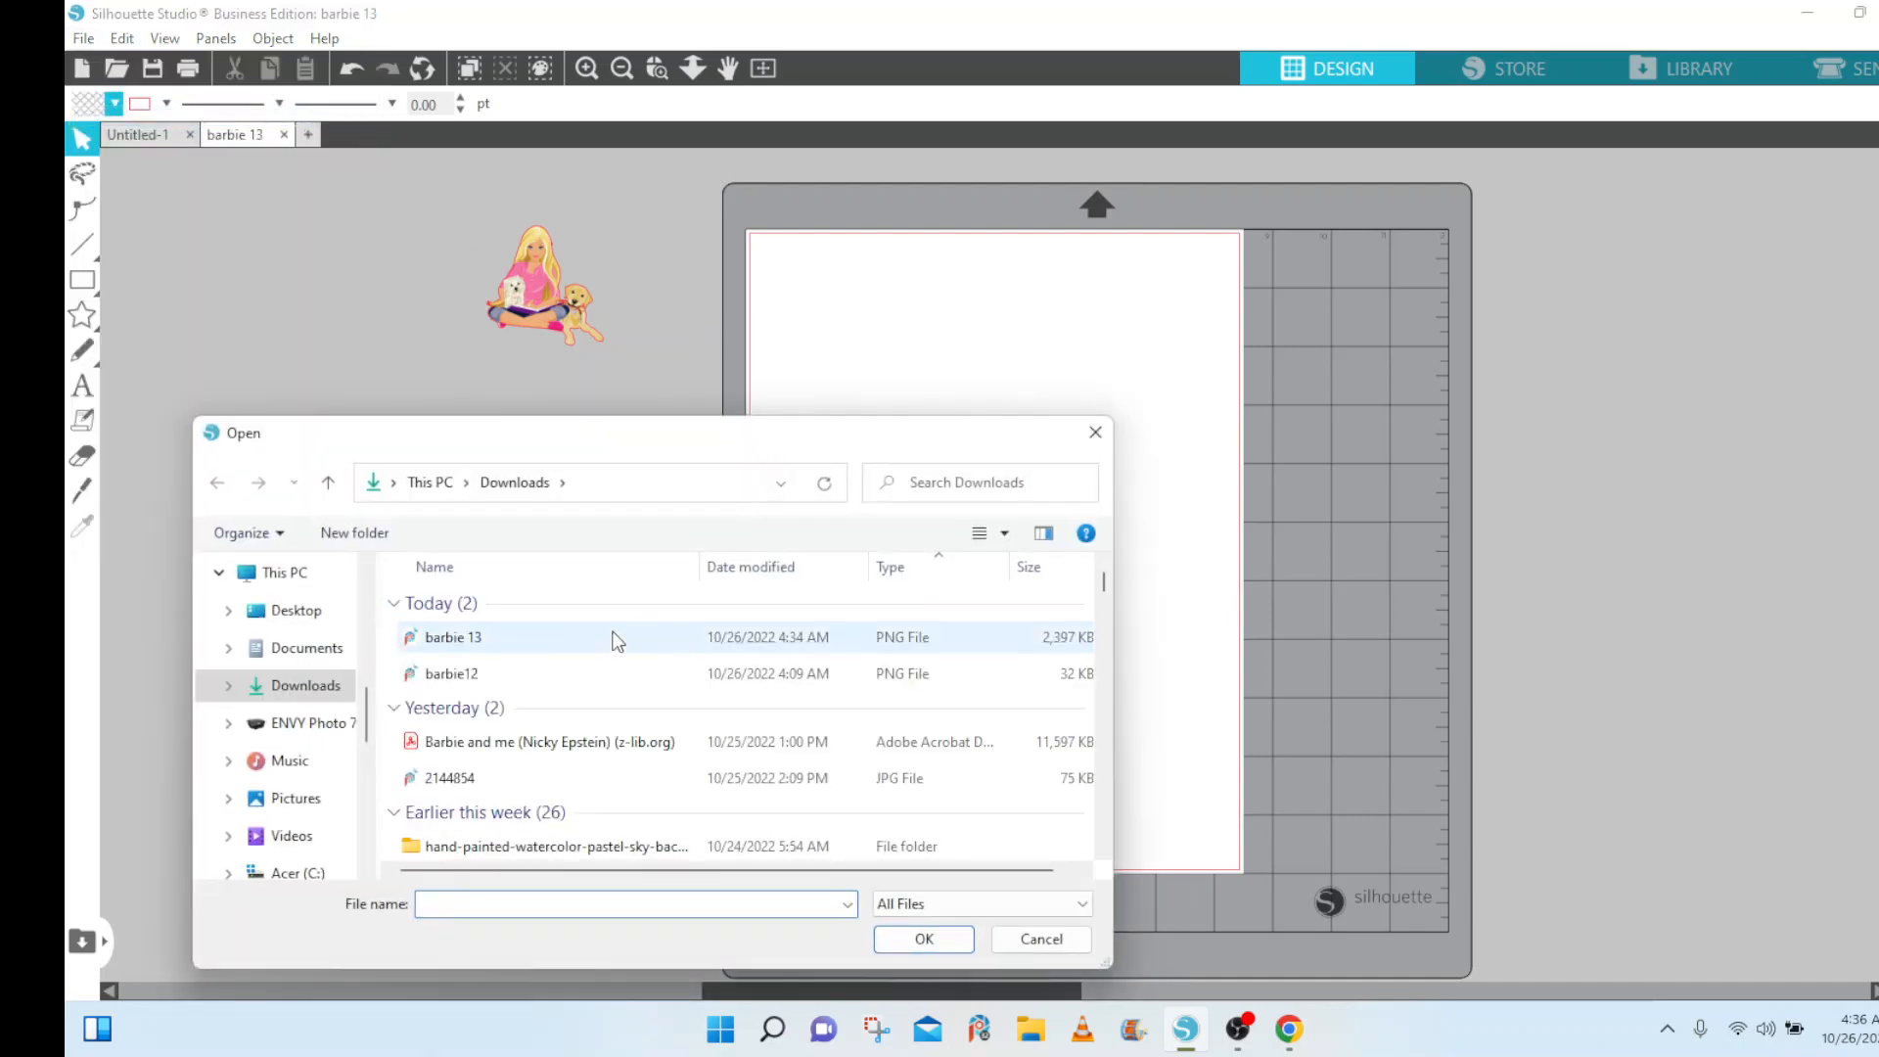
pyautogui.click(329, 605)
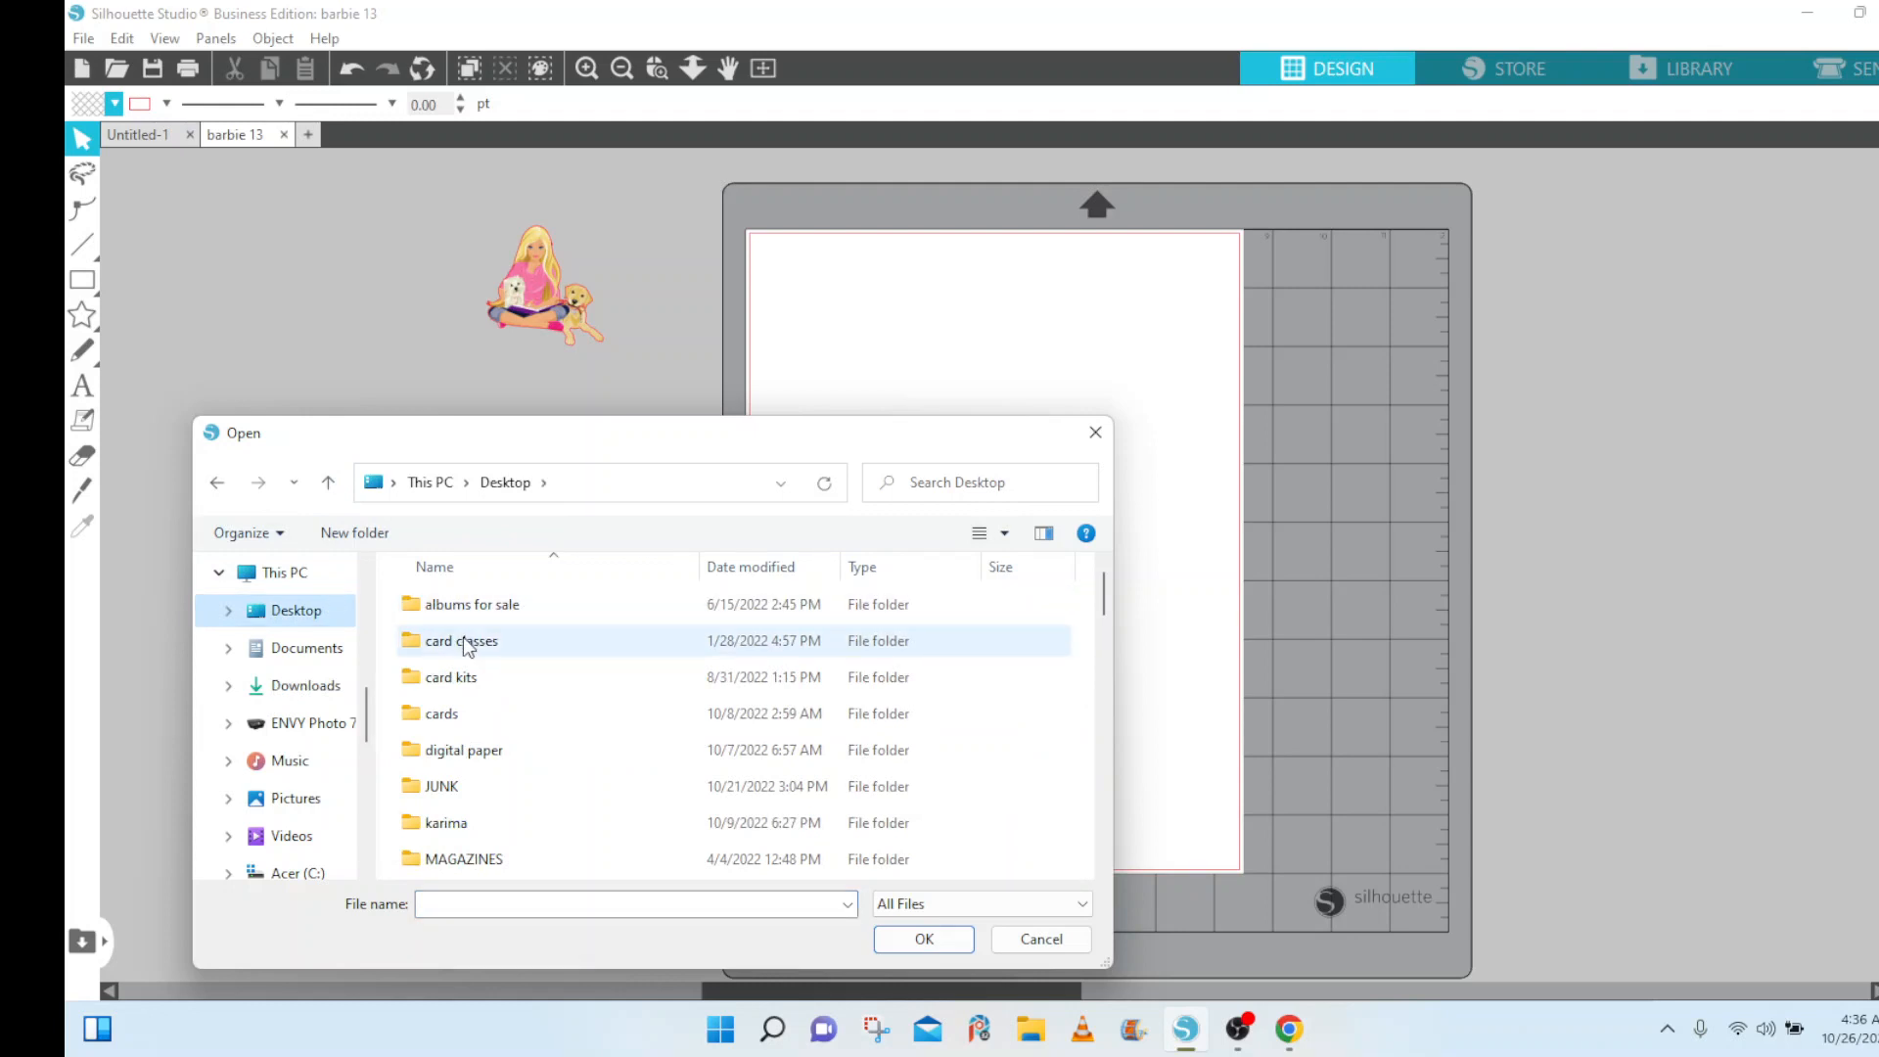
pyautogui.scroll(-1, 467, 649)
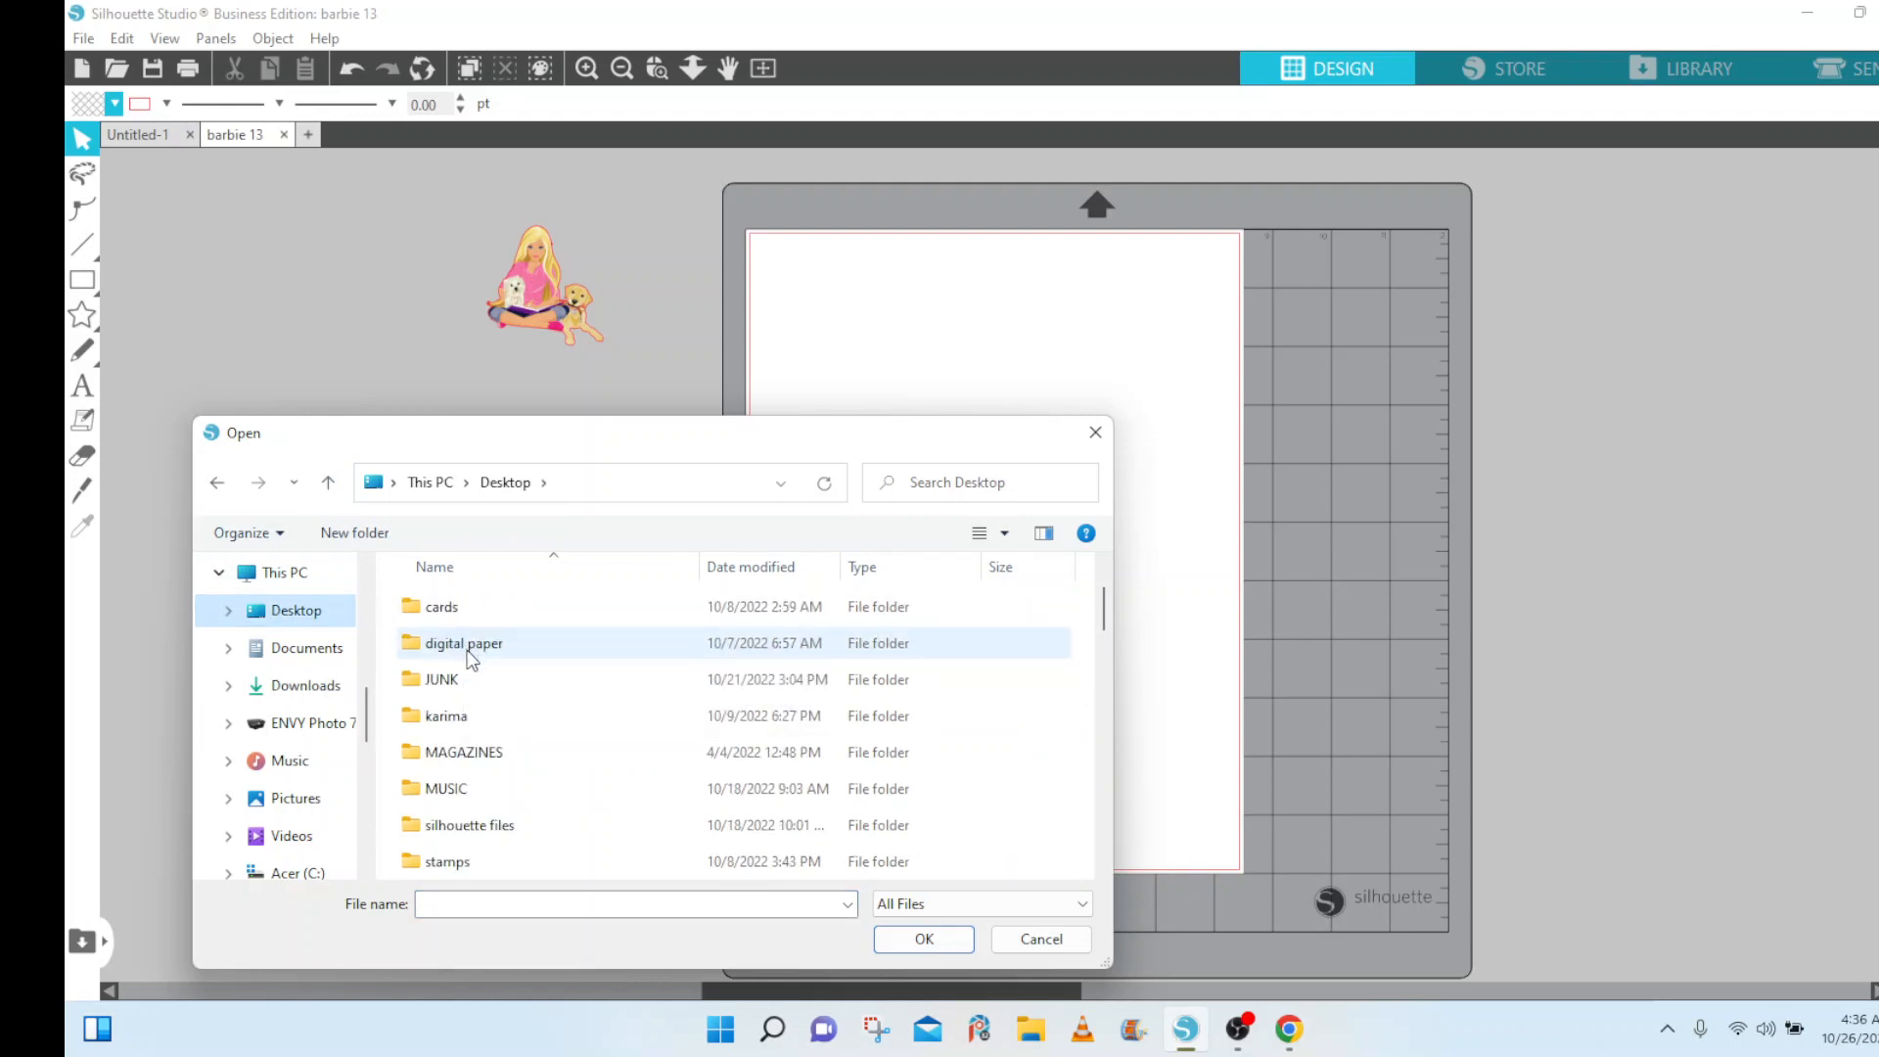
pyautogui.click(467, 654)
pyautogui.doubleClick(468, 653)
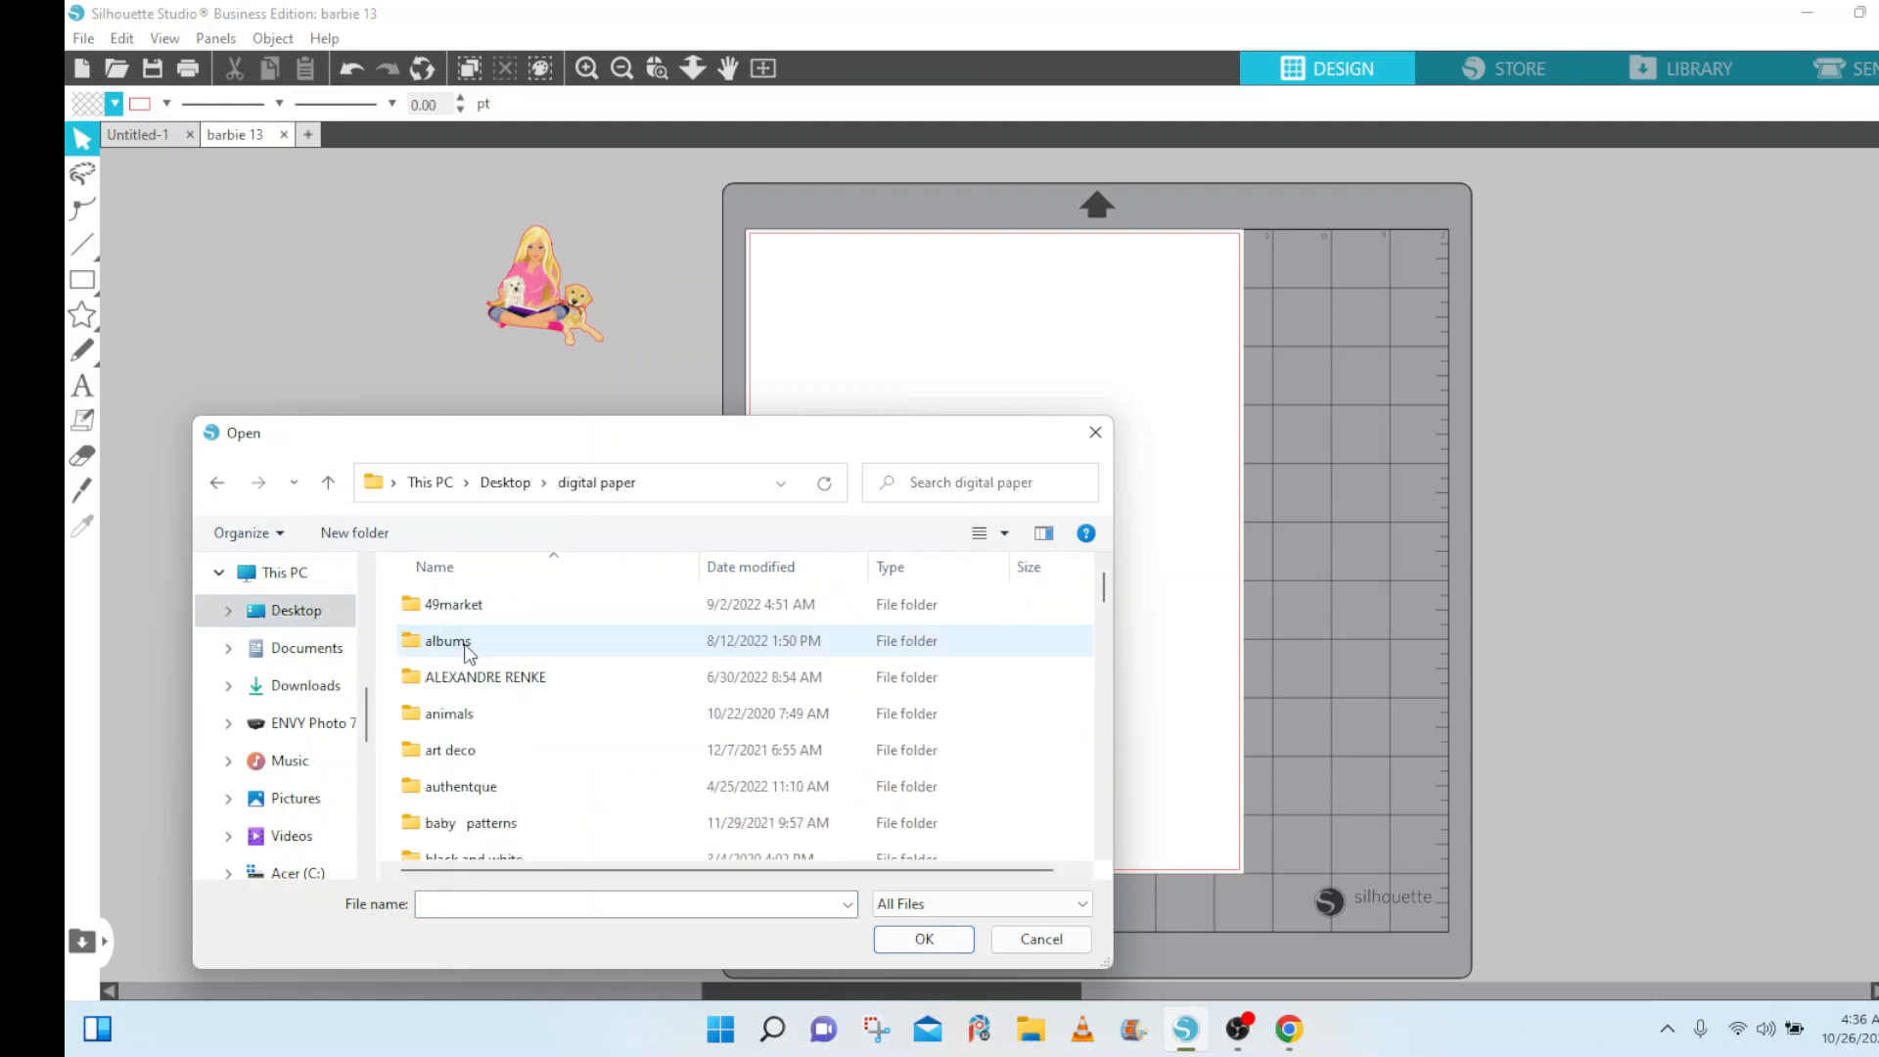
pyautogui.scroll(-2, 535, 737)
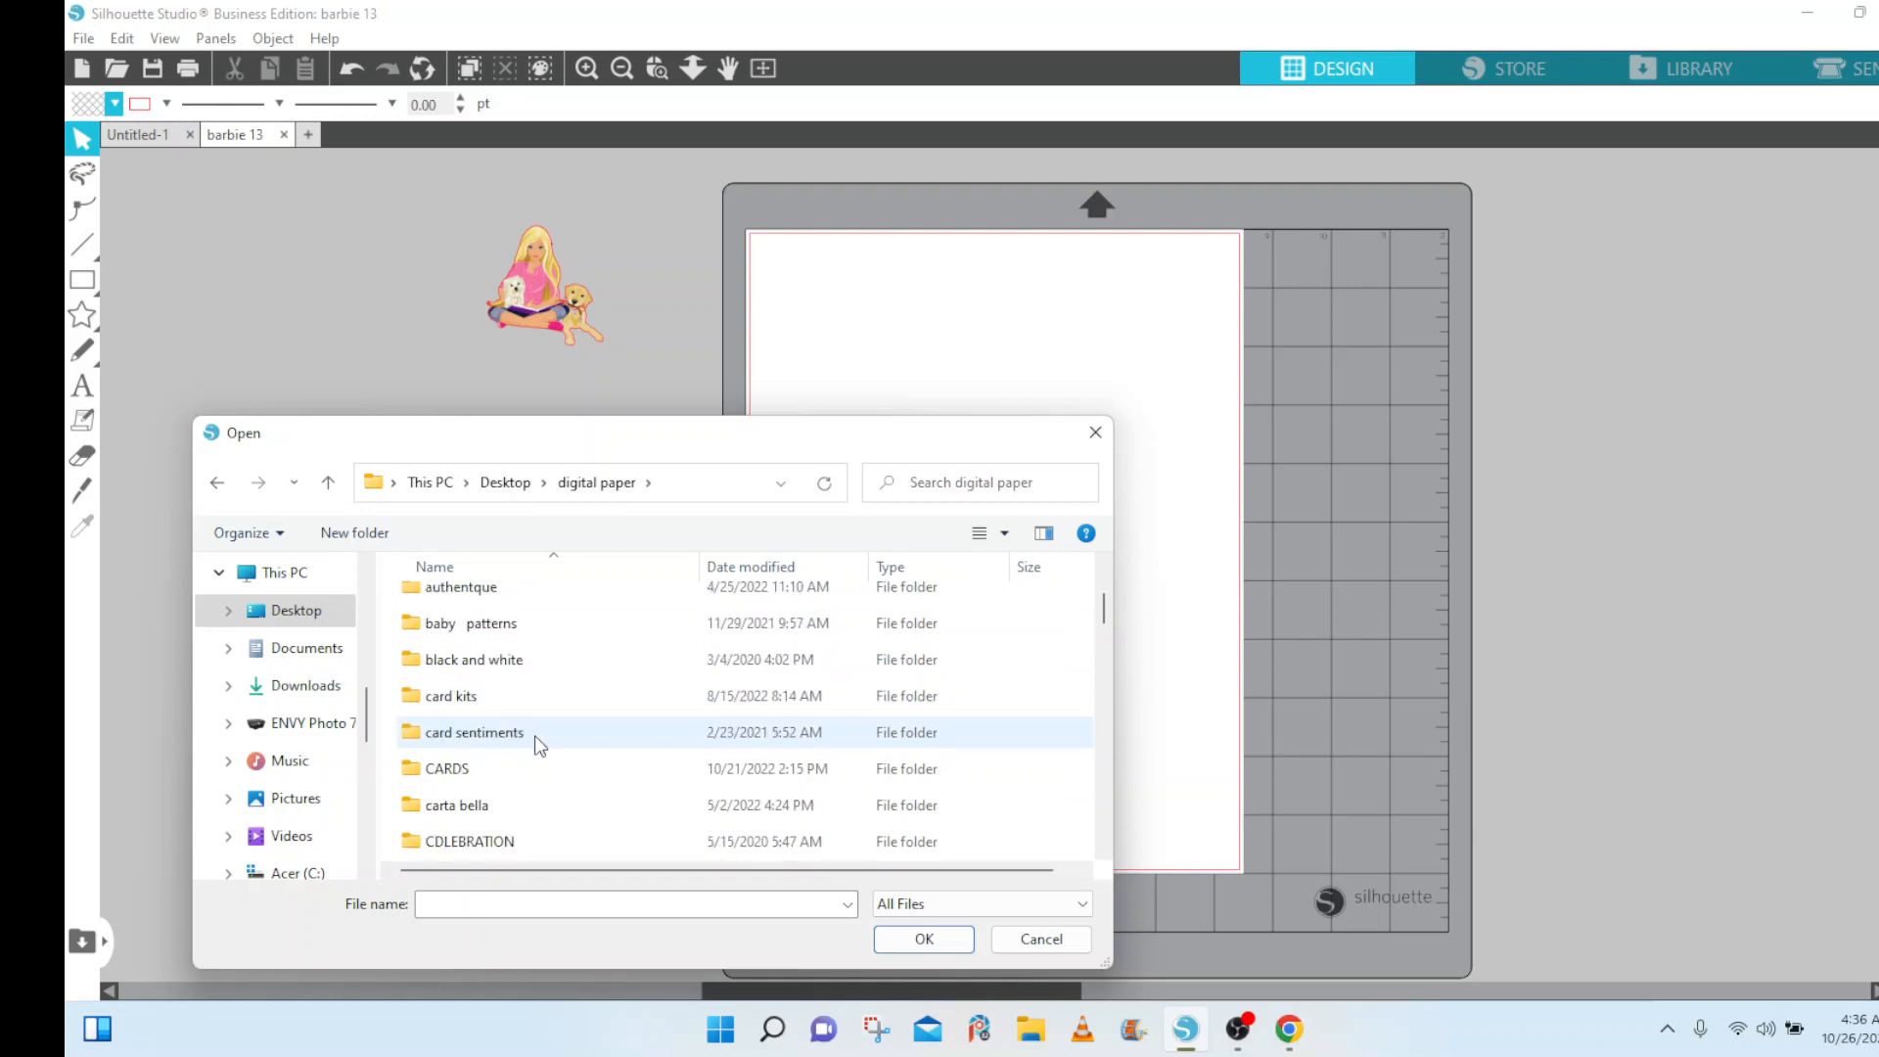
pyautogui.scroll(-1, 536, 746)
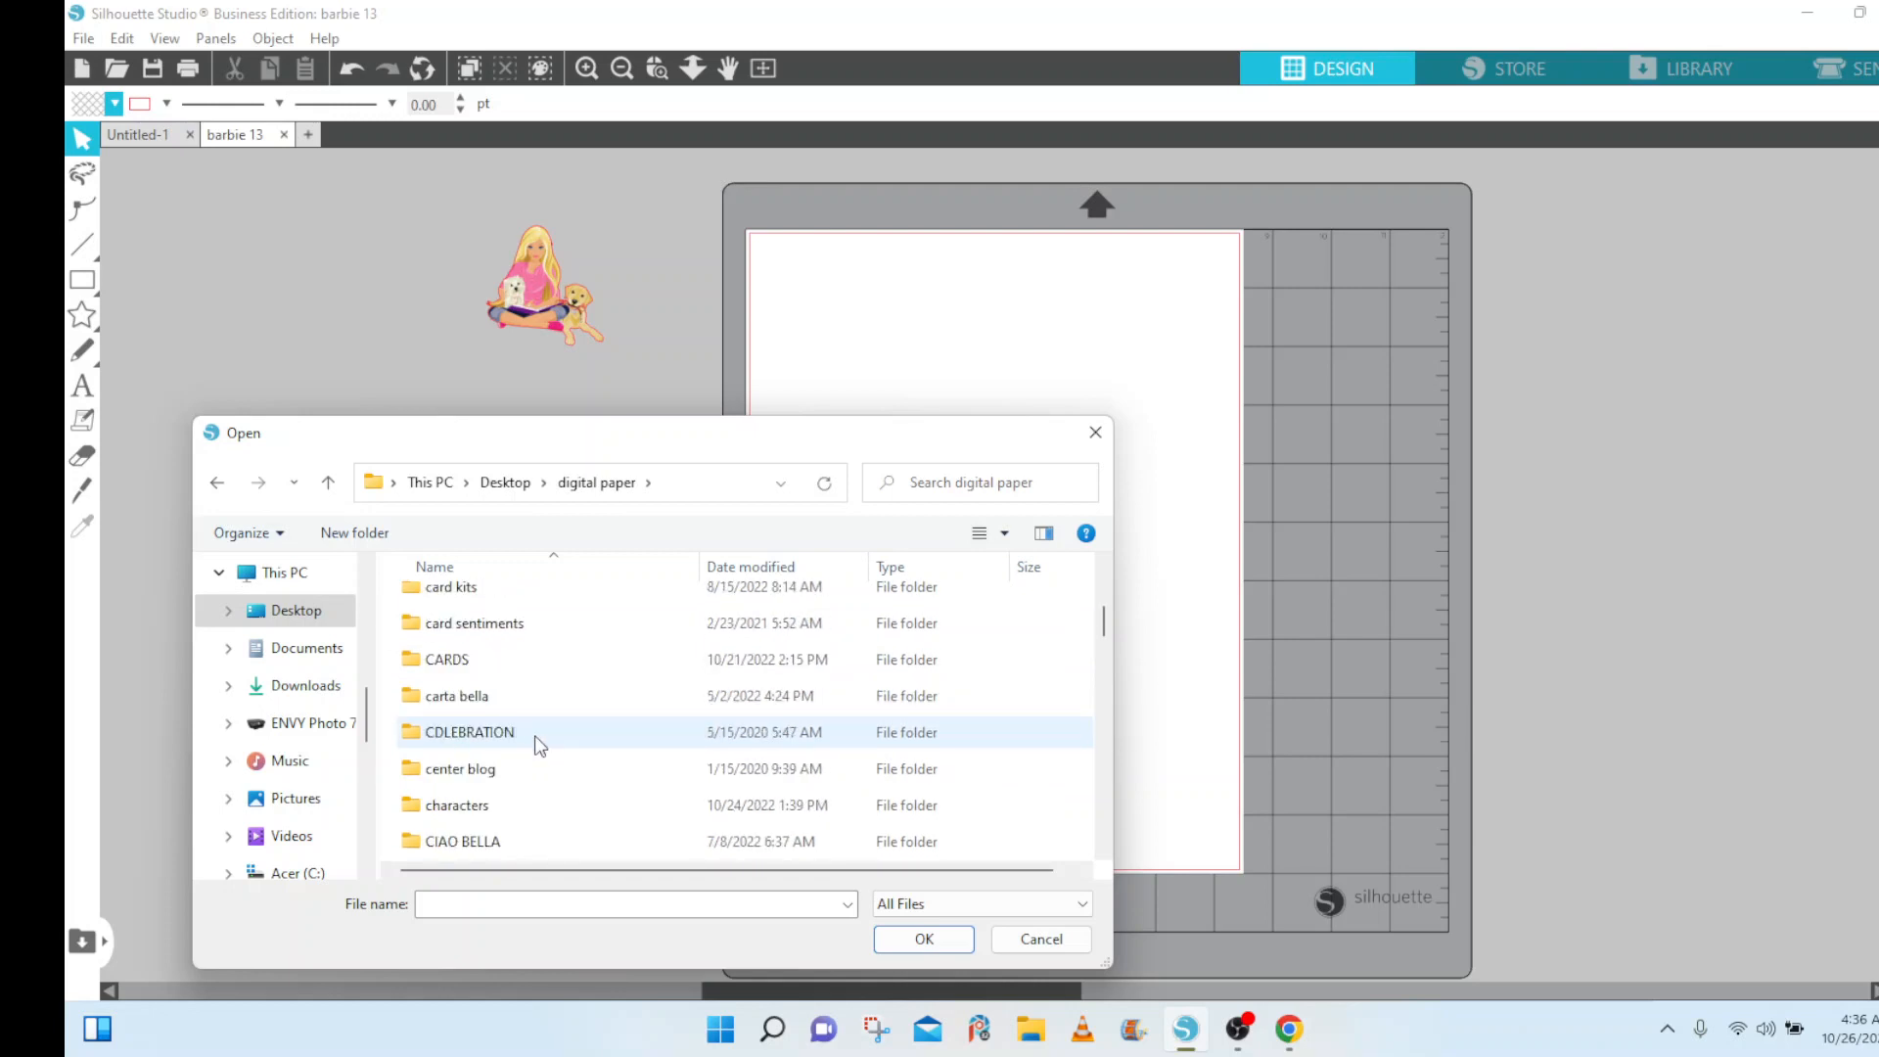
pyautogui.doubleClick(489, 817)
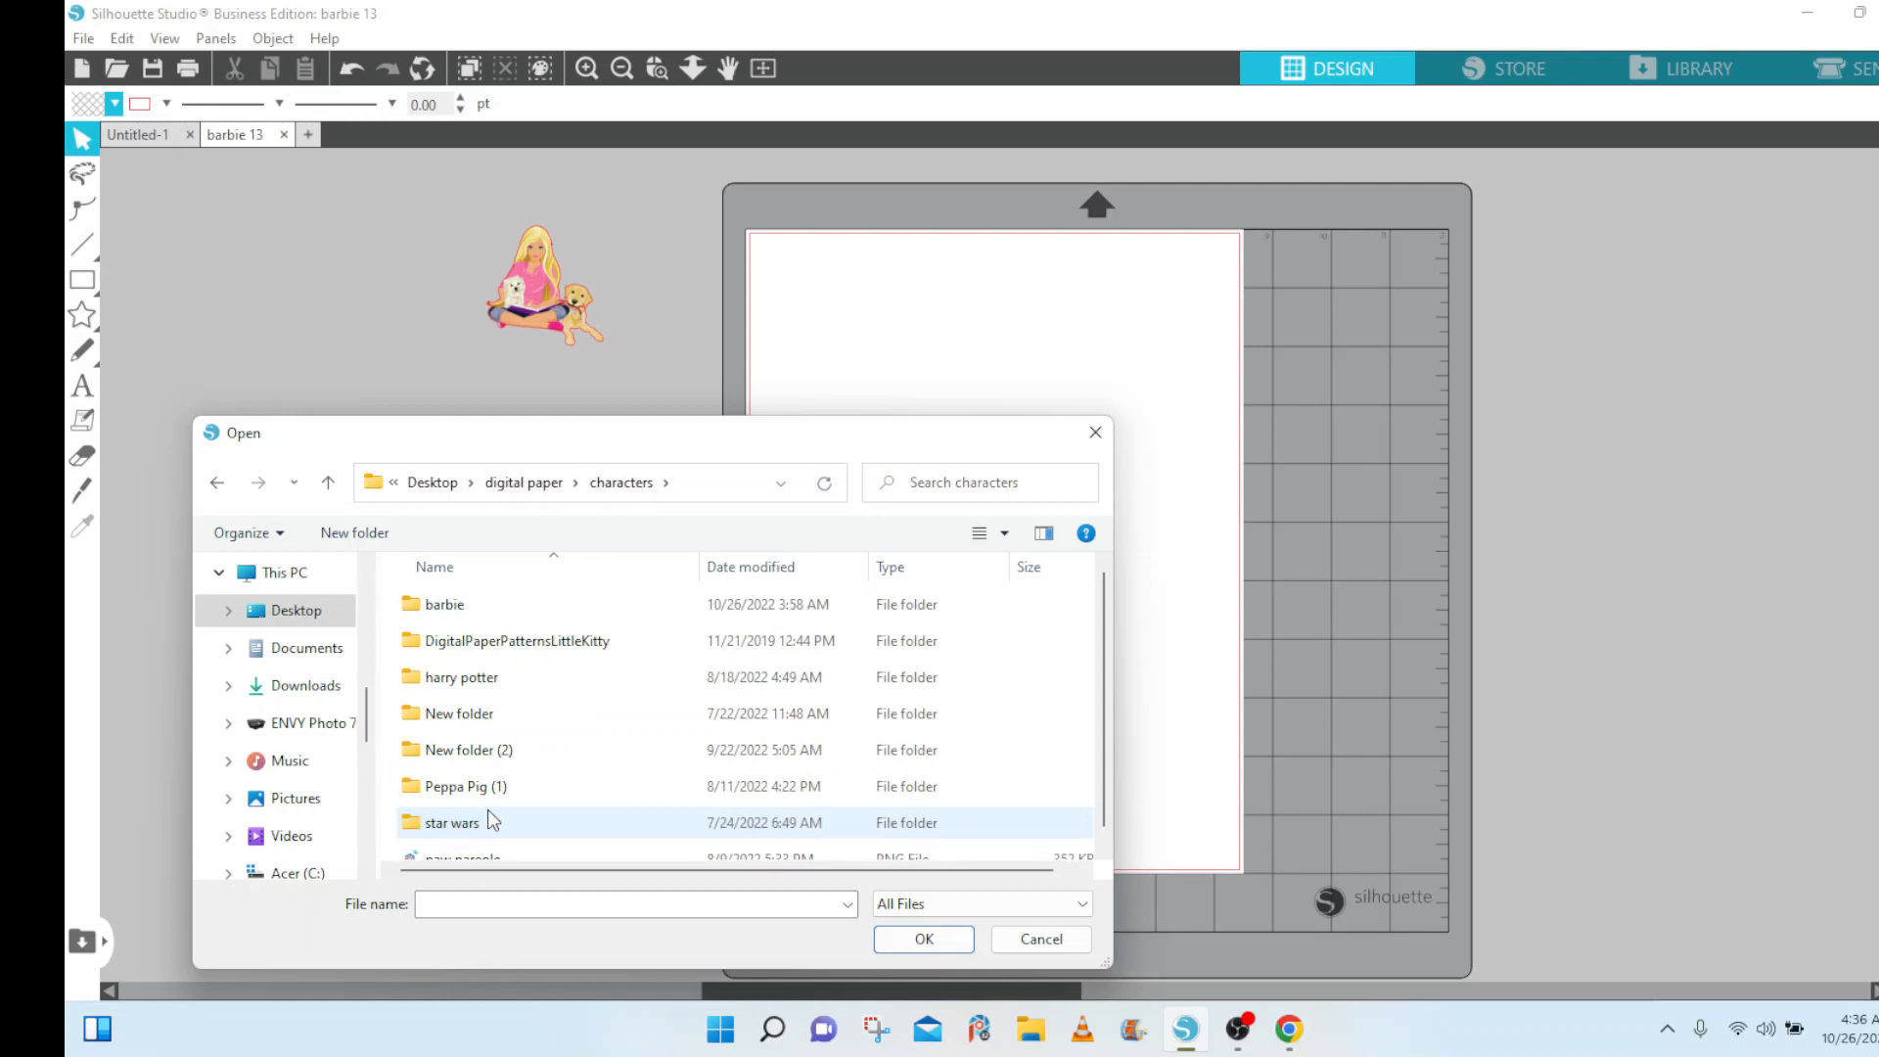
pyautogui.click(431, 609)
pyautogui.doubleClick(430, 607)
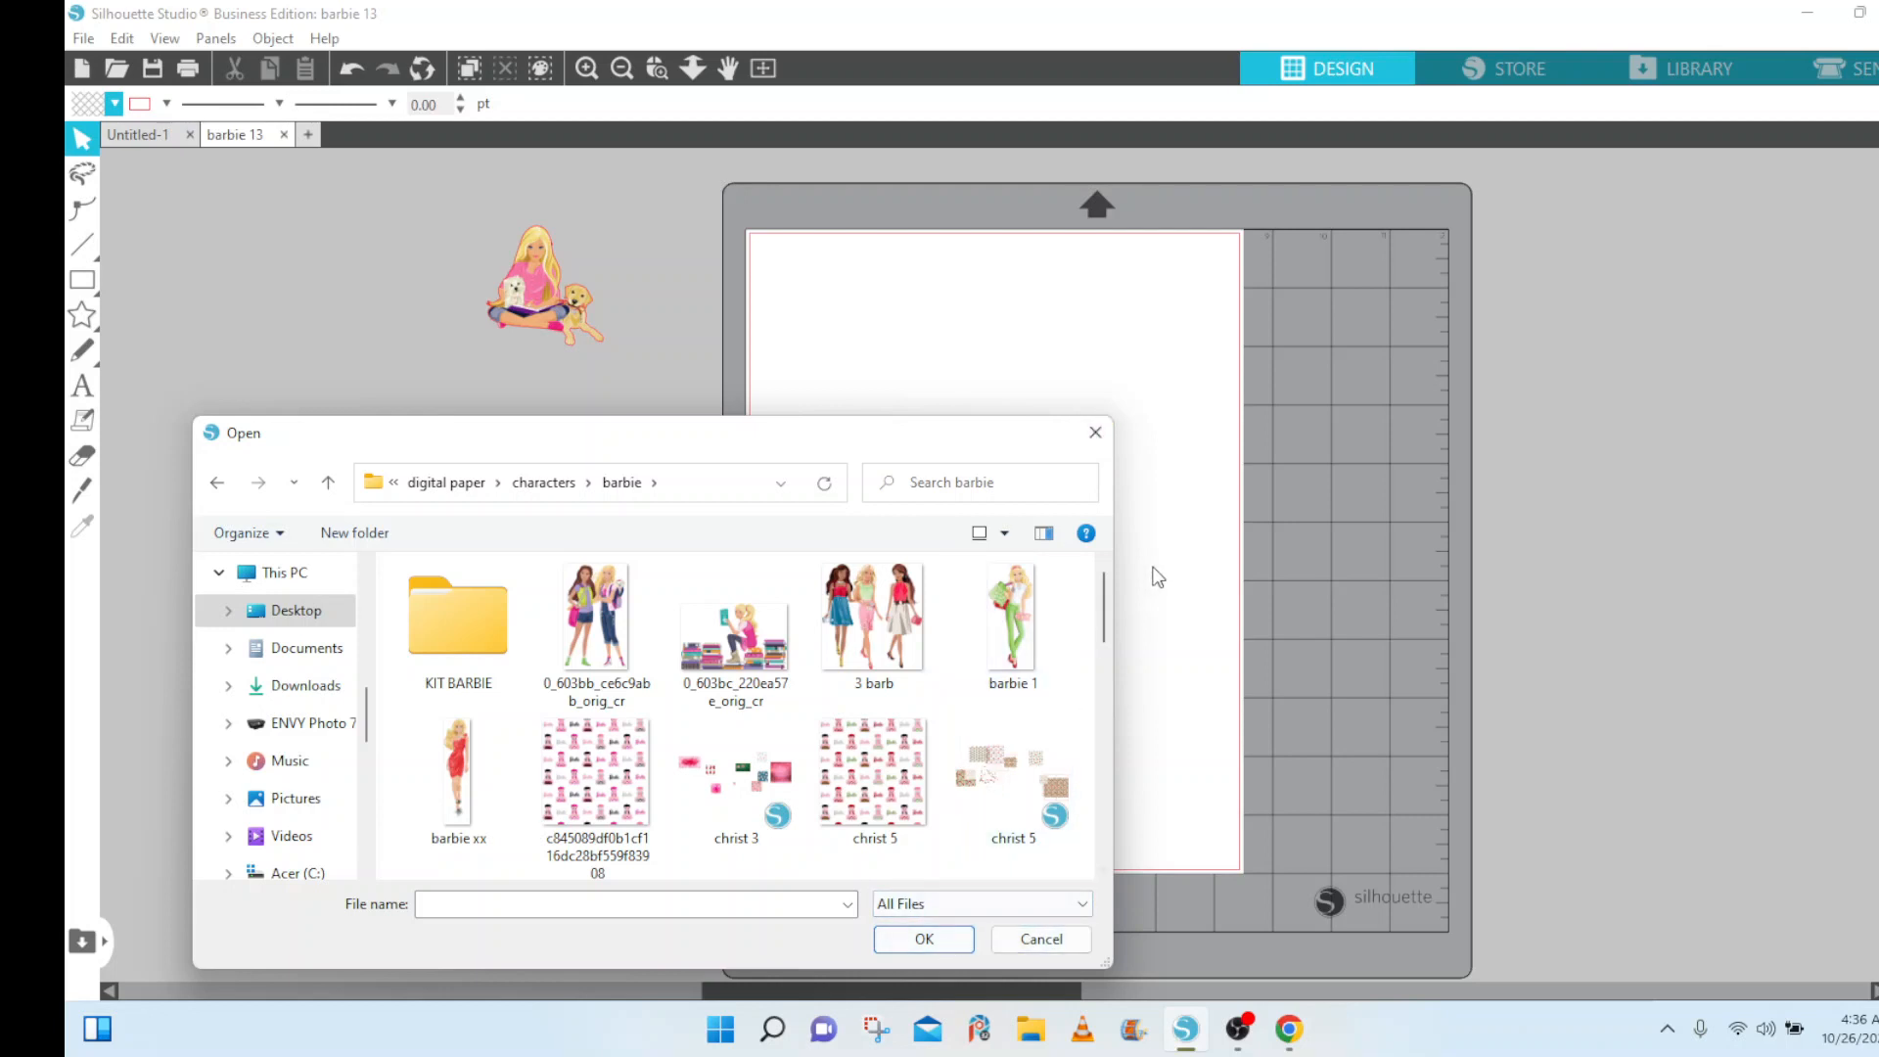
pyautogui.click(1037, 939)
pyautogui.click(83, 41)
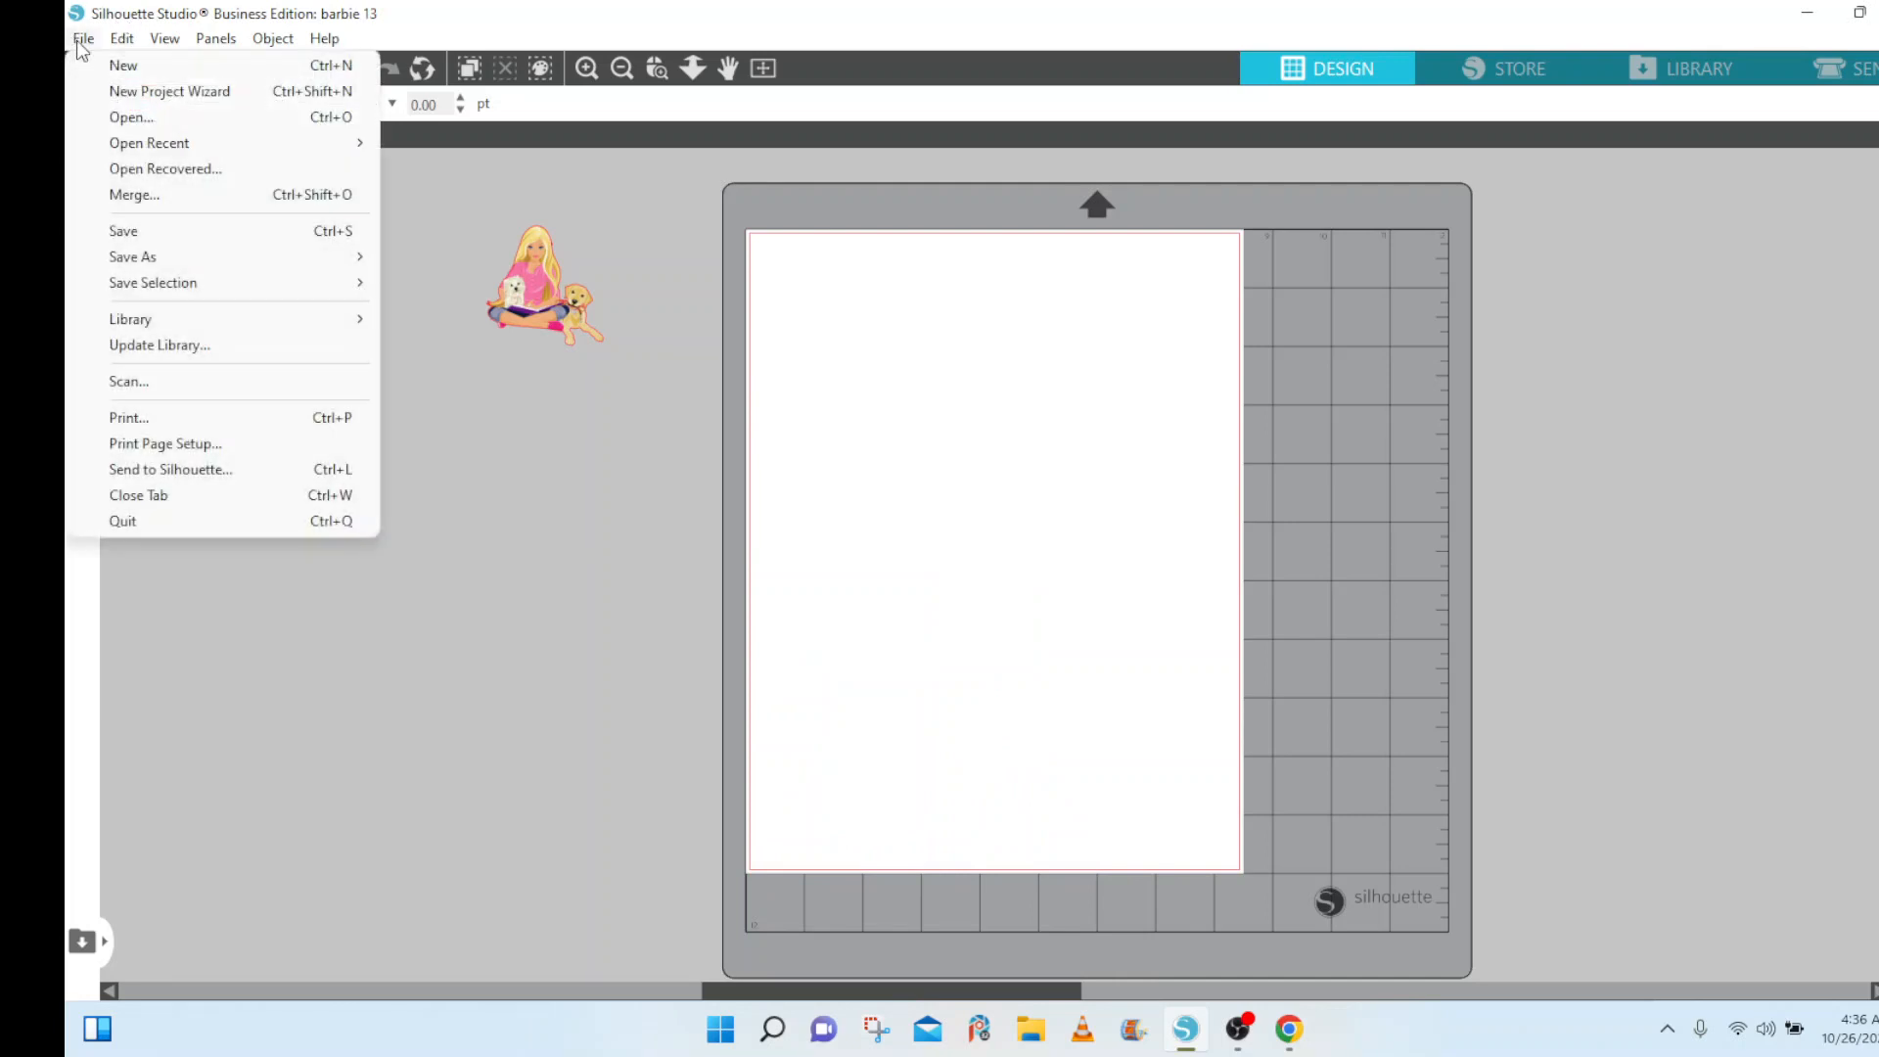
pyautogui.click(137, 119)
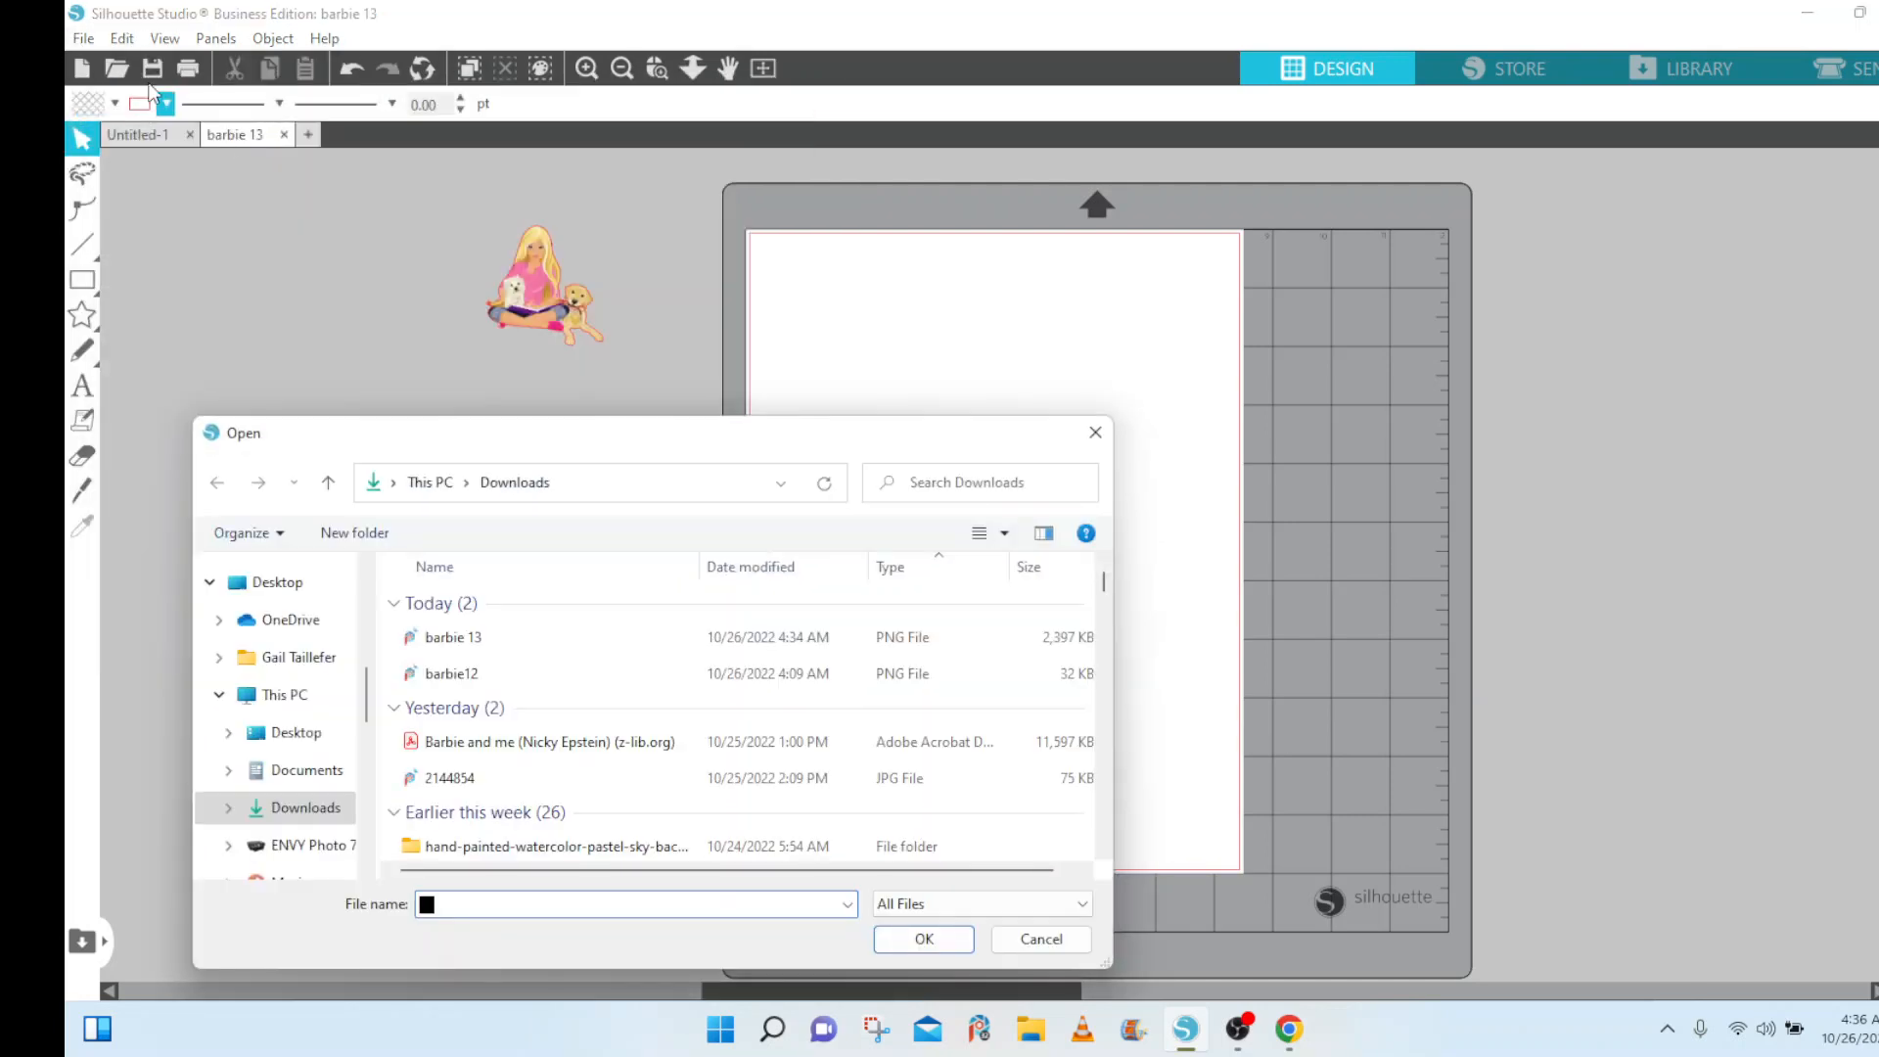
pyautogui.click(1086, 431)
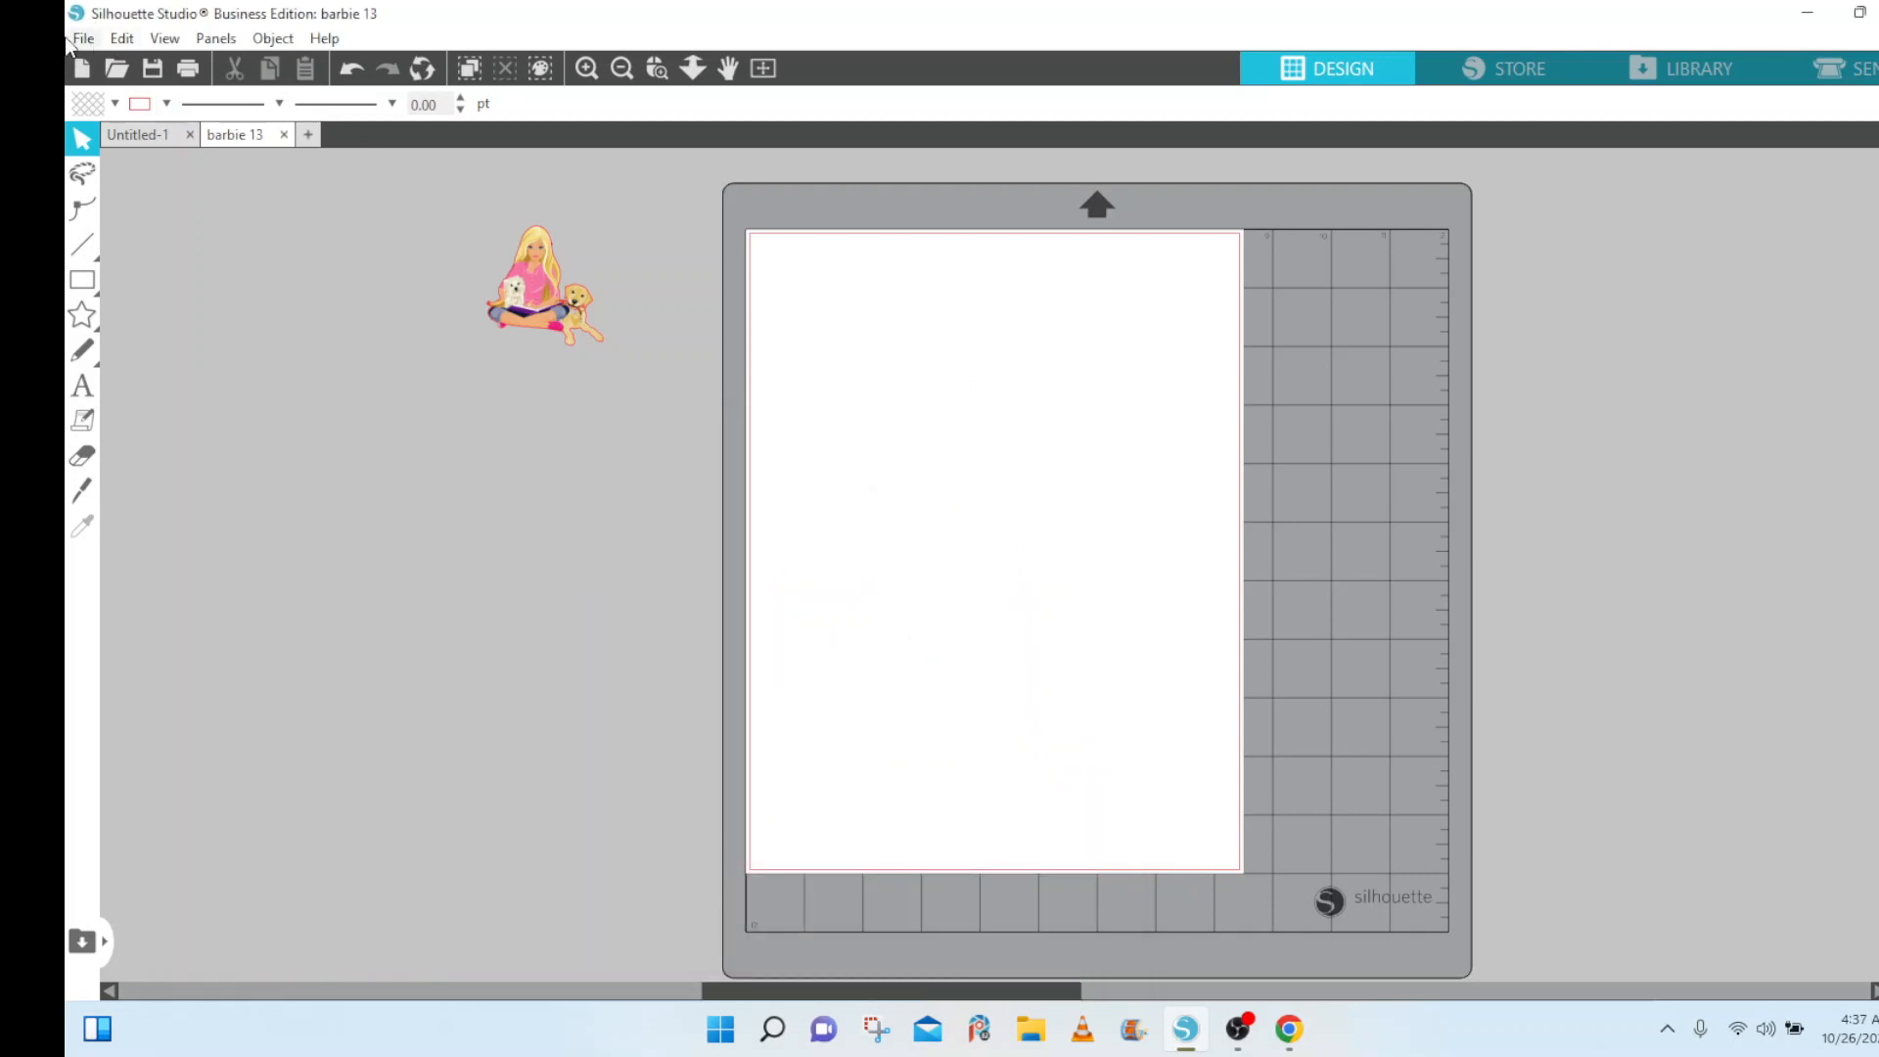
# Merge the image 0_603bb_ce6c9abb_orig_cr from Desktop > digital paper > characters > barbie into the current design.
pyautogui.click(84, 38)
pyautogui.click(132, 194)
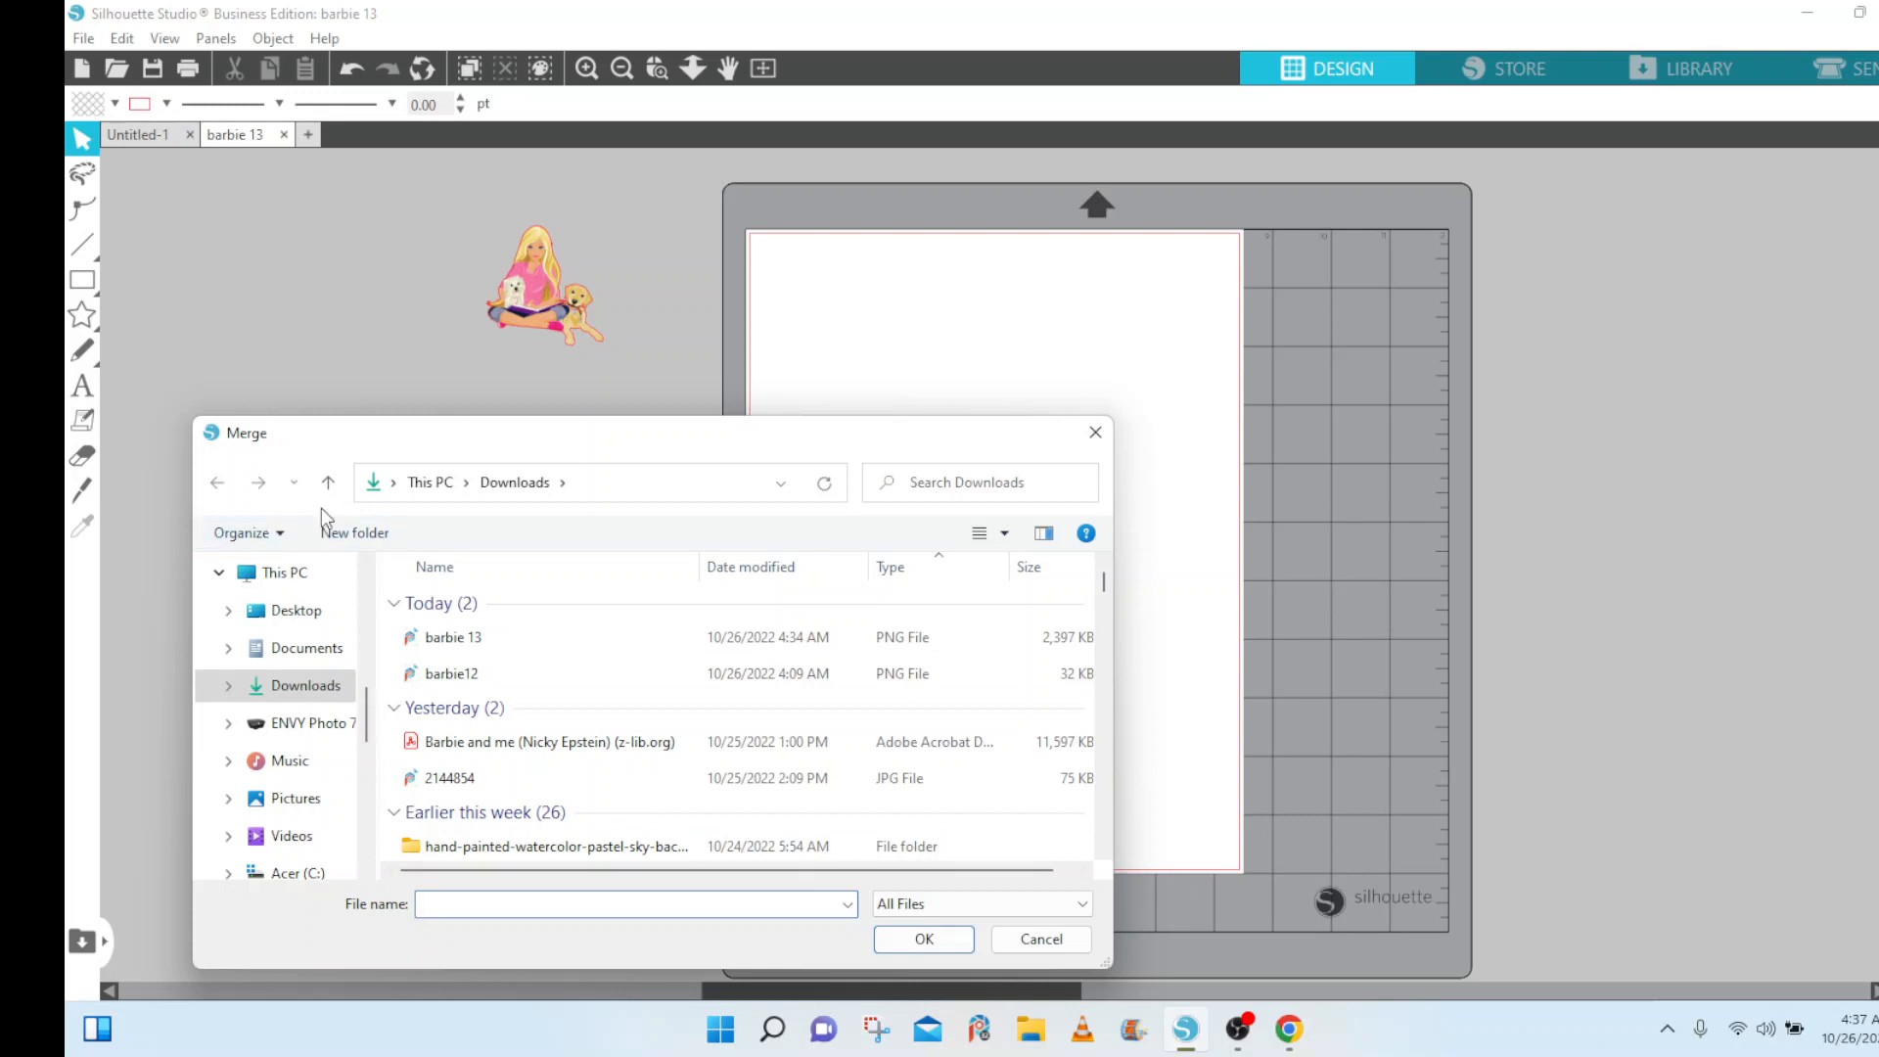
pyautogui.click(328, 481)
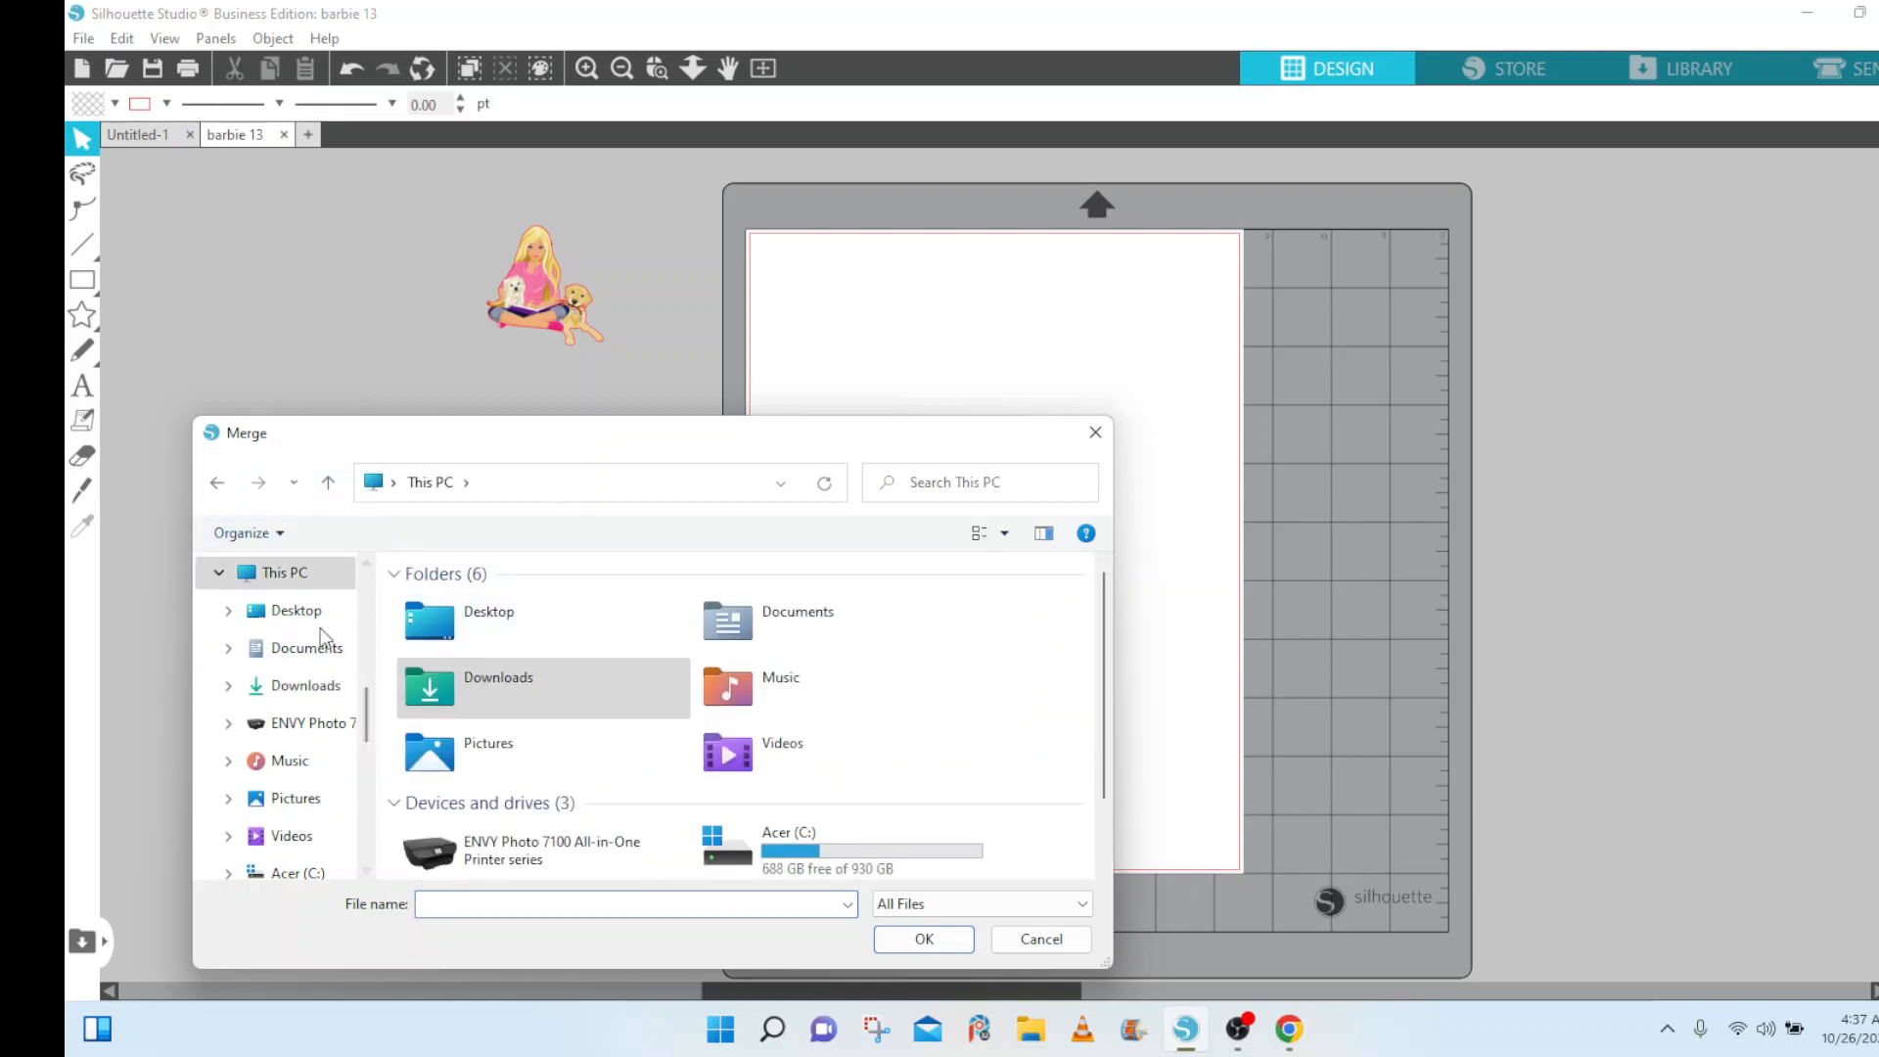
pyautogui.click(297, 611)
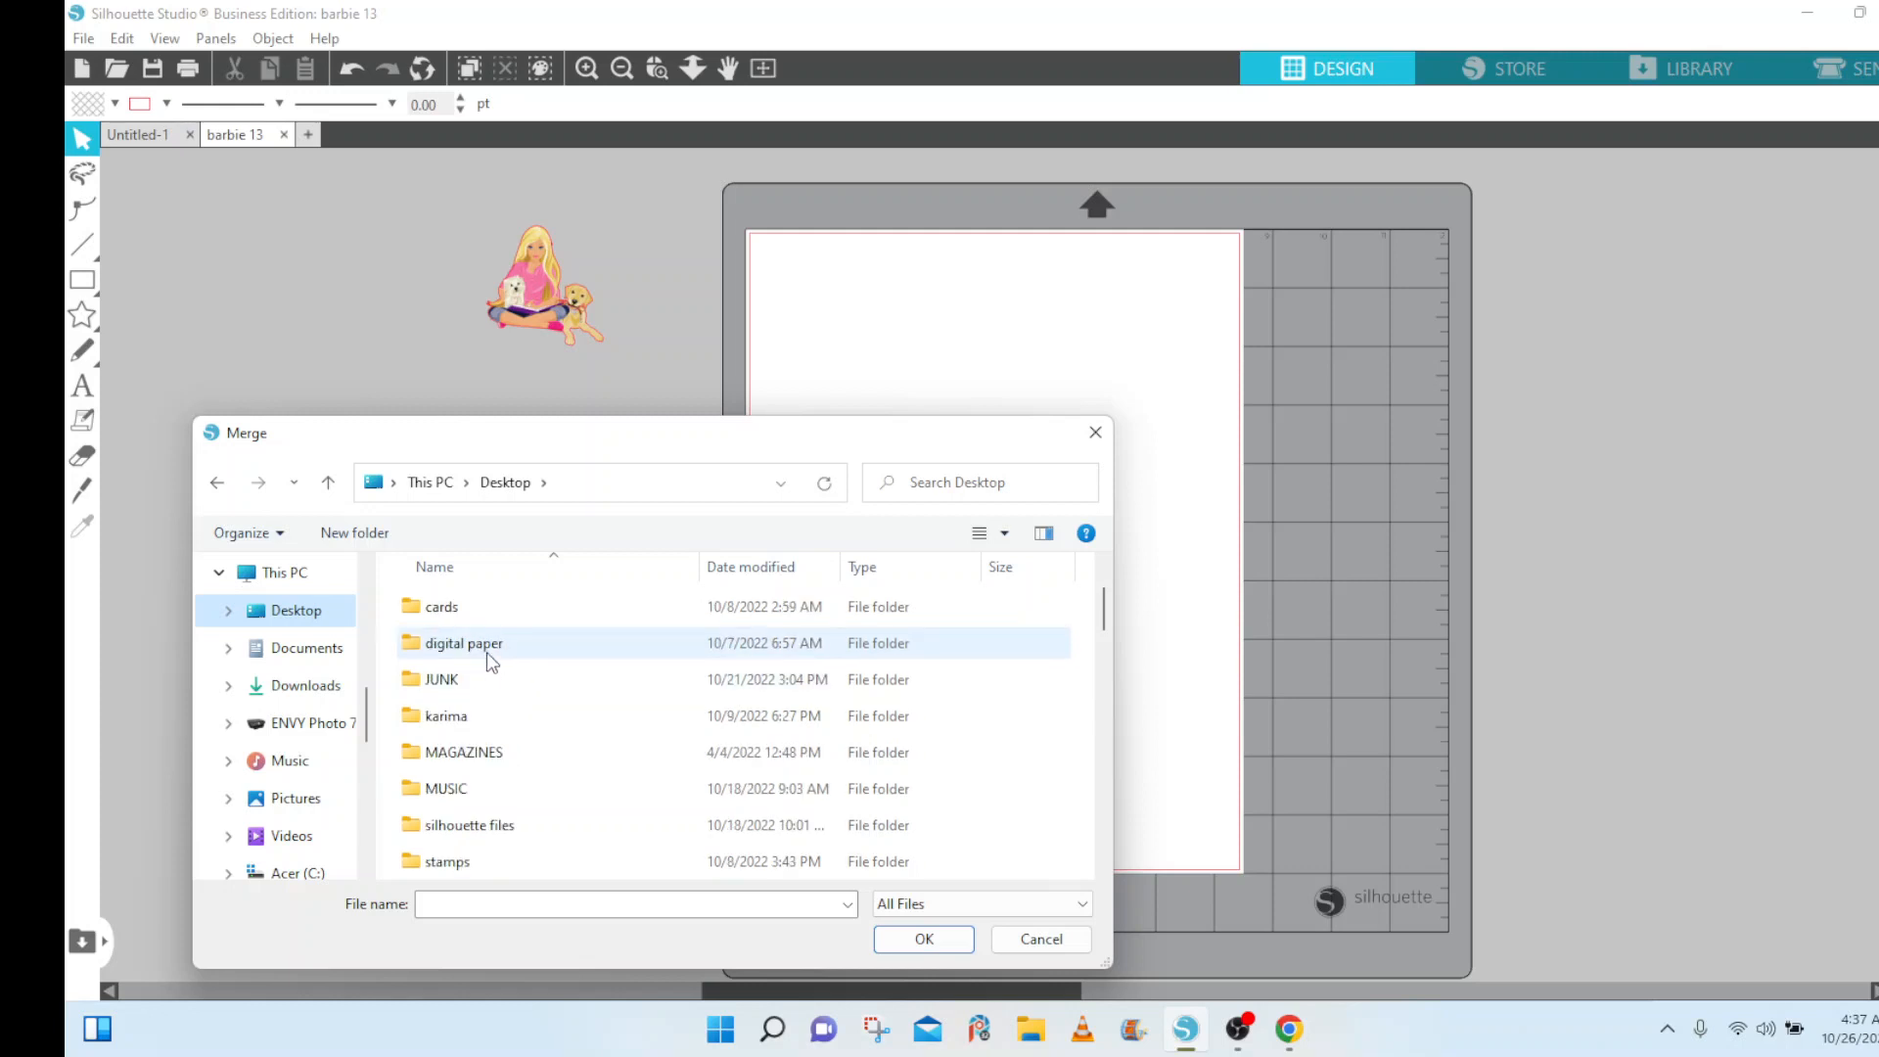
pyautogui.doubleClick(486, 650)
pyautogui.scroll(-3, 485, 644)
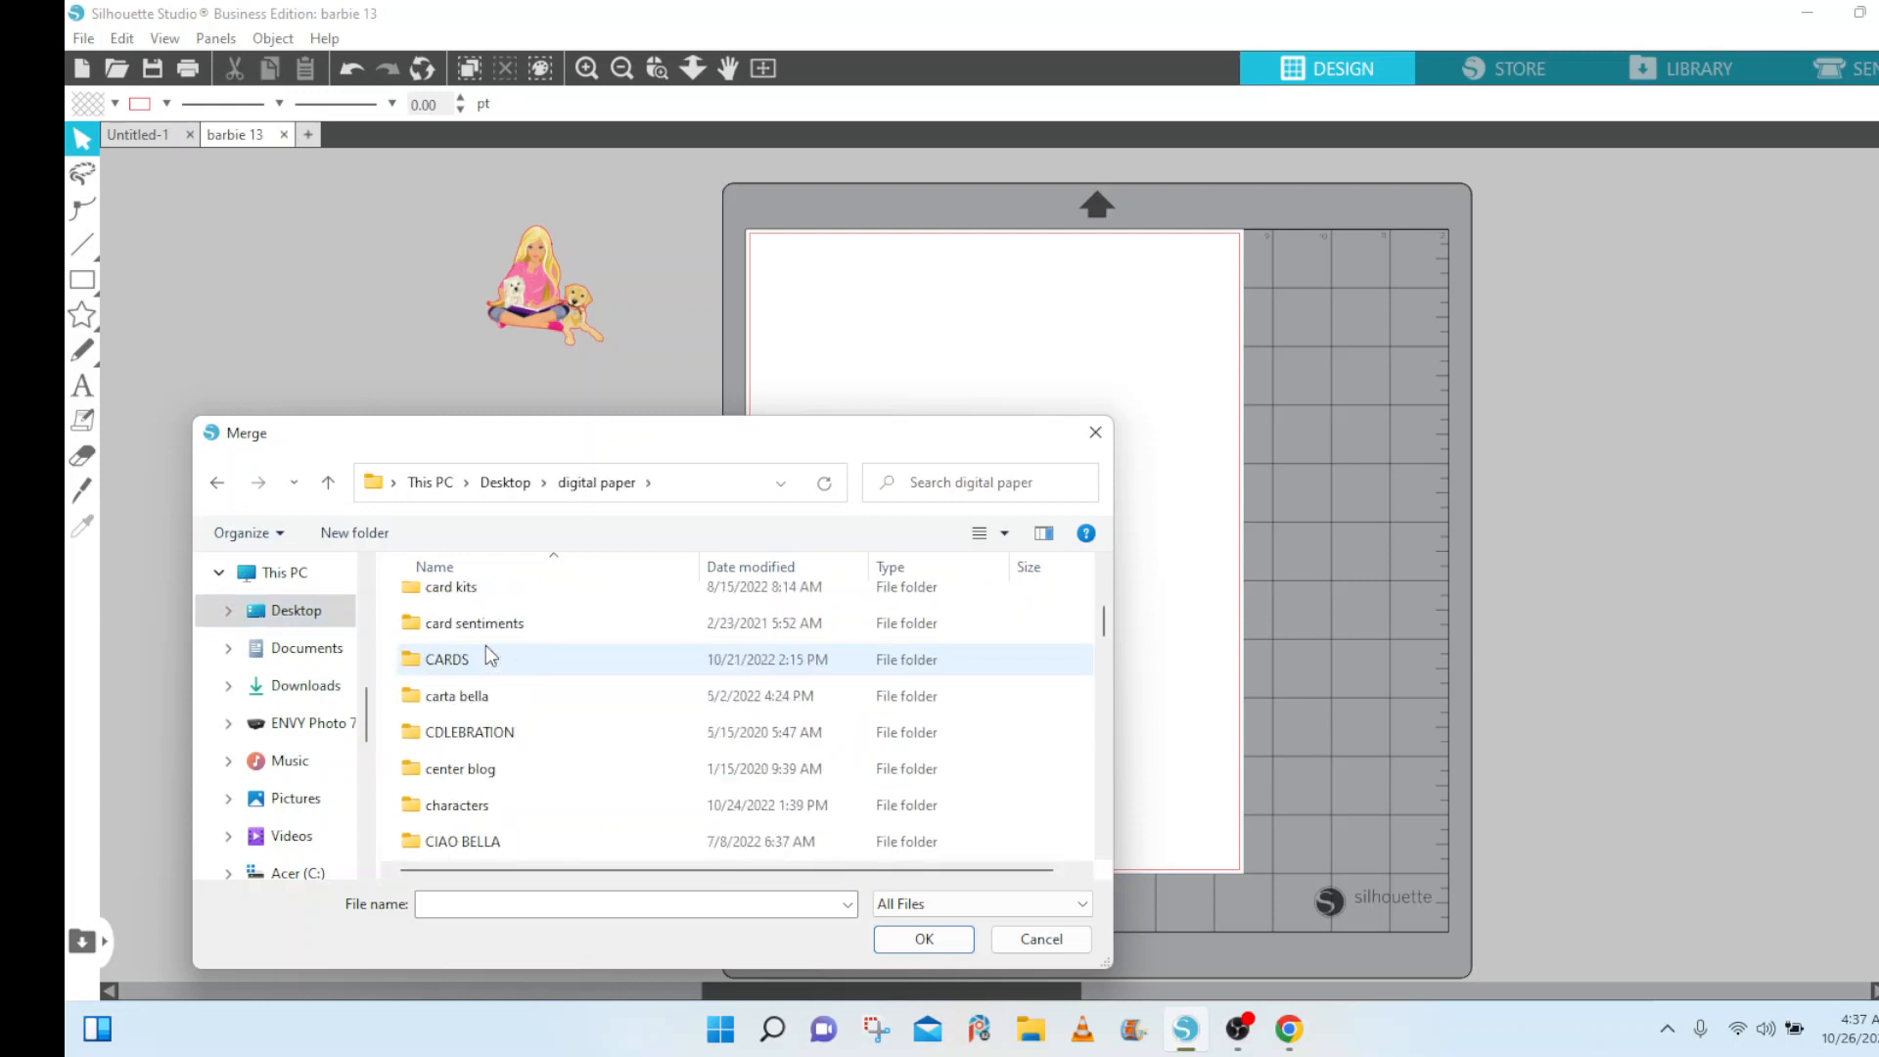
pyautogui.scroll(-1, 485, 644)
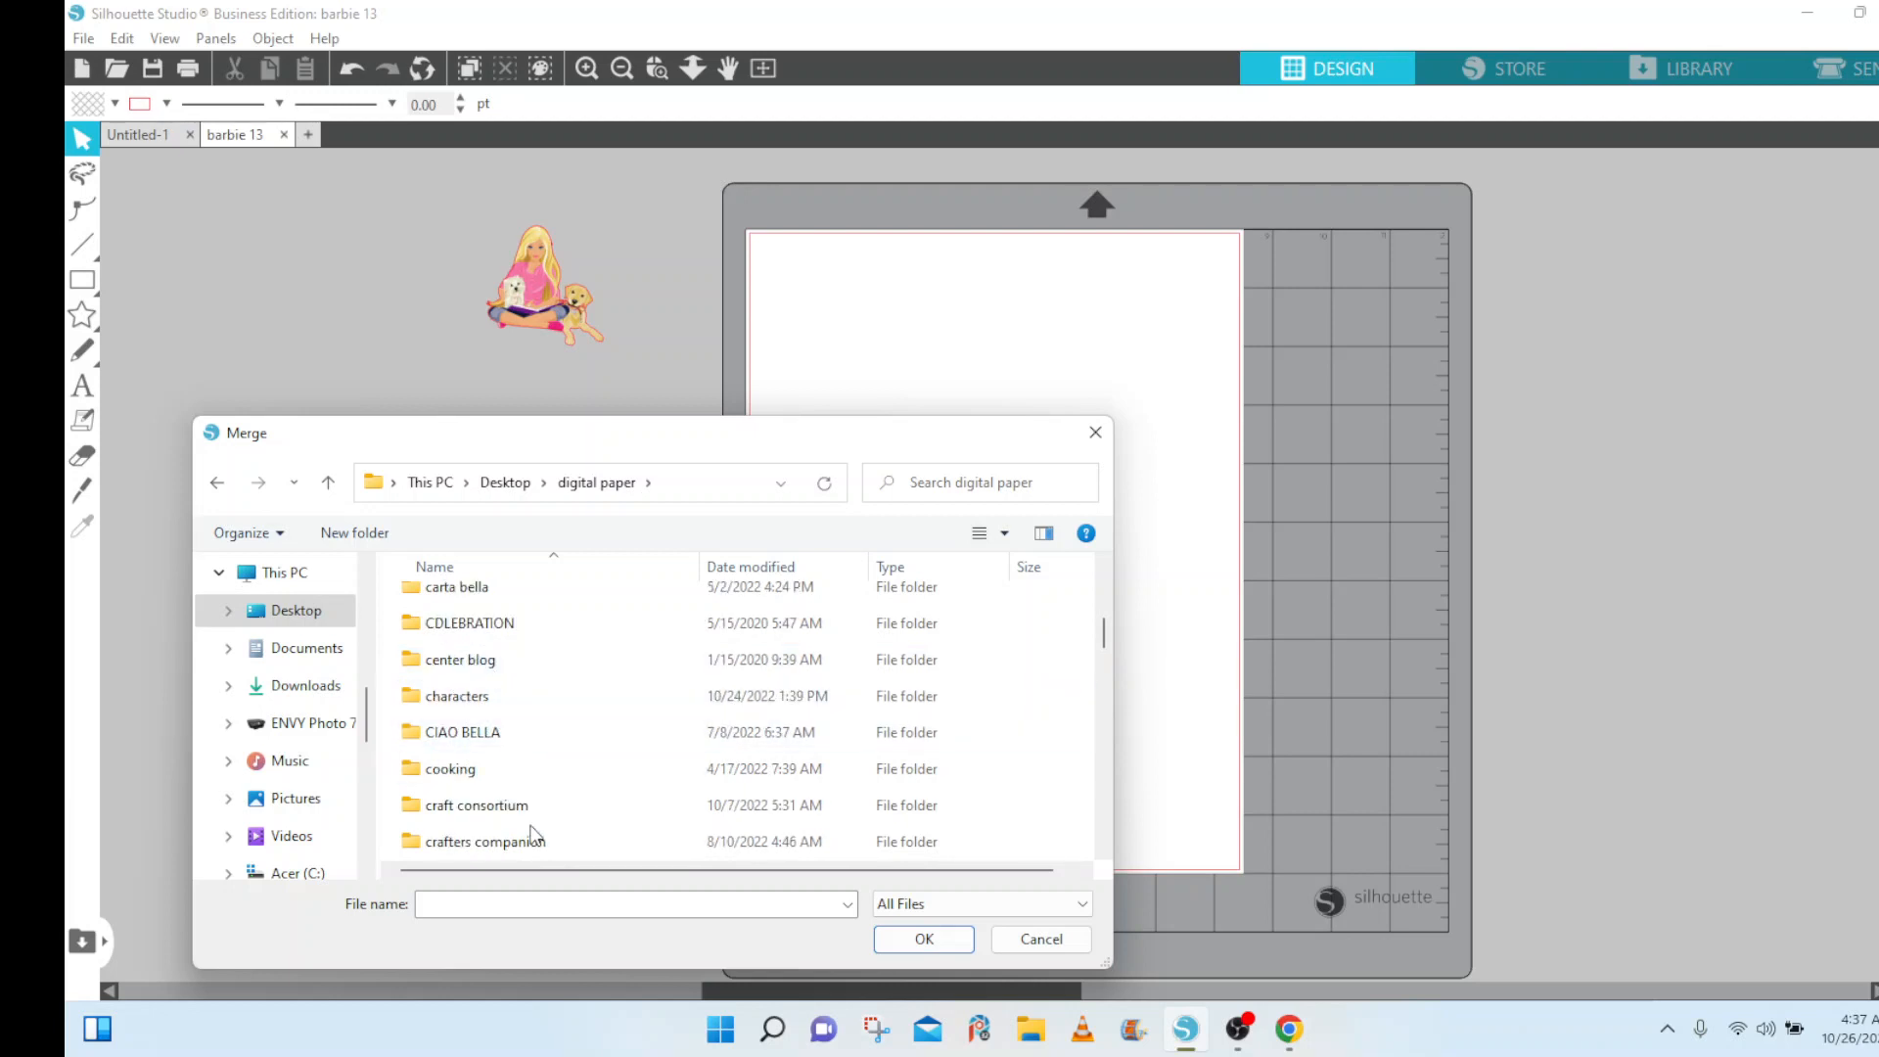
pyautogui.doubleClick(496, 697)
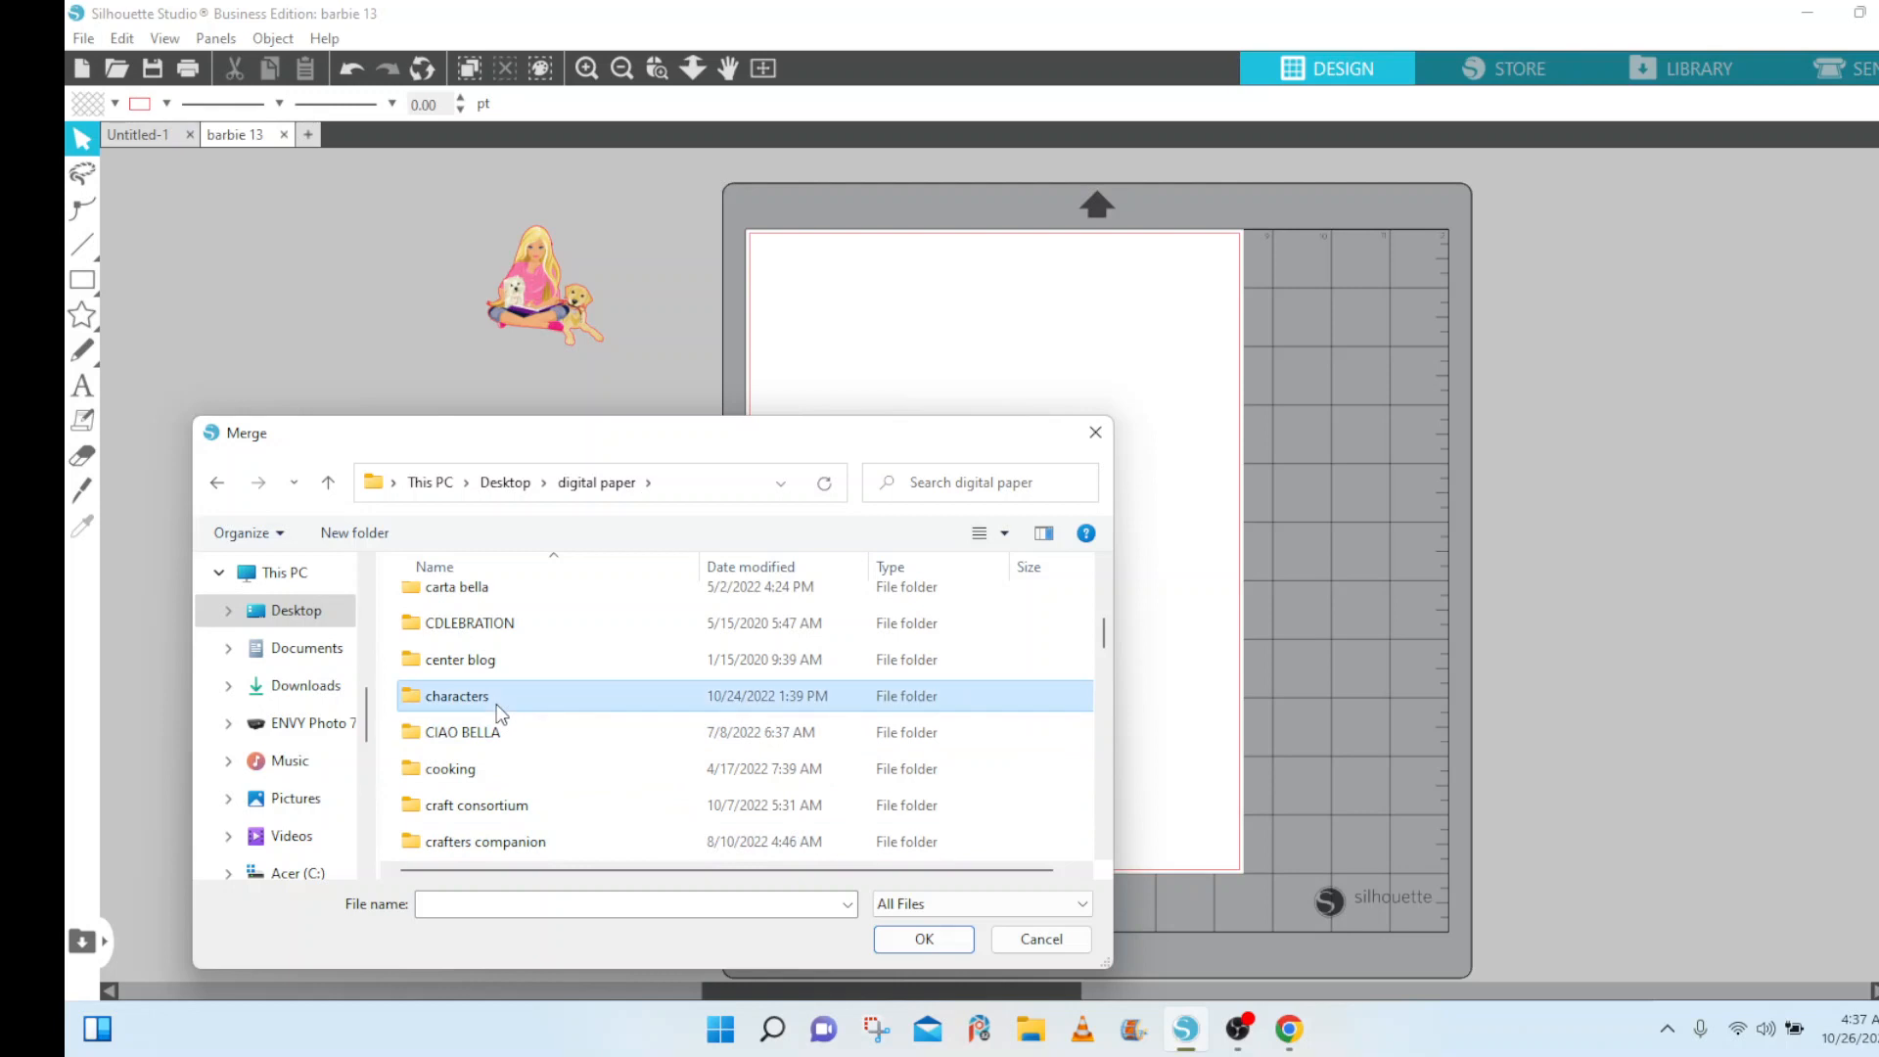
pyautogui.doubleClick(446, 604)
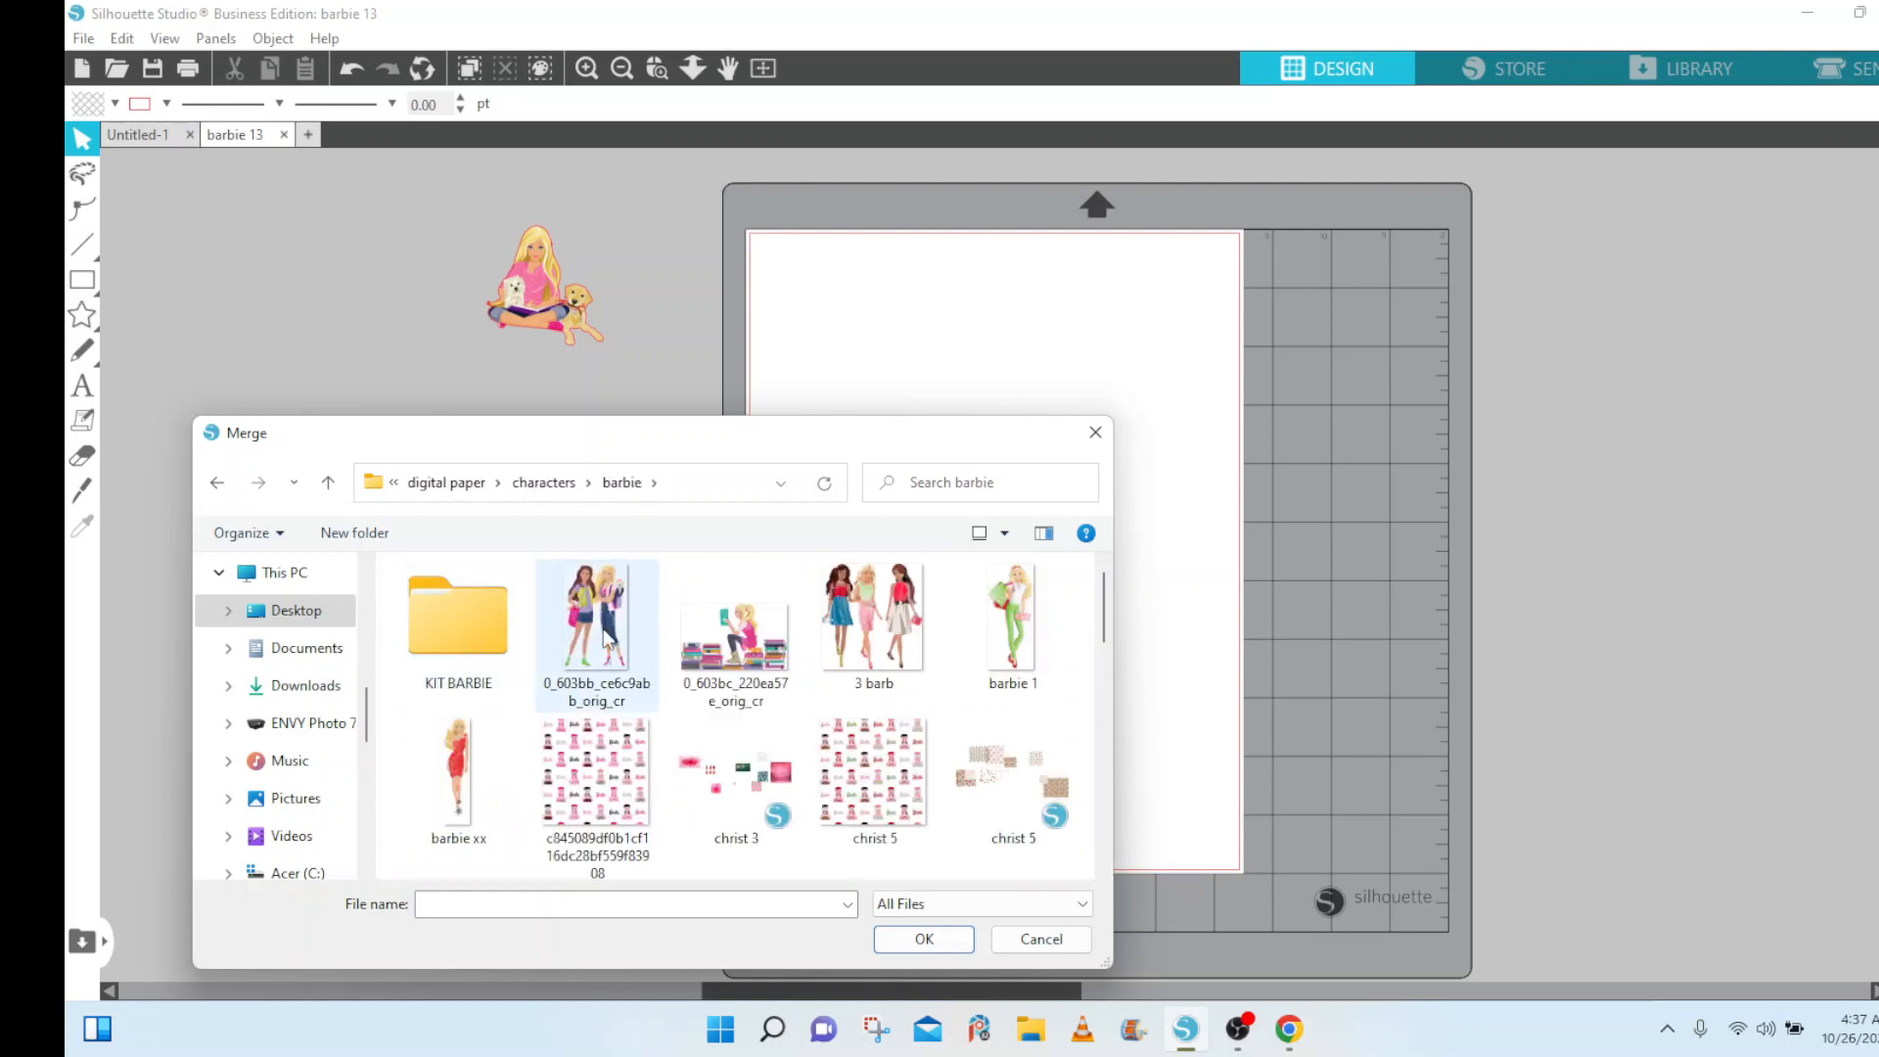
pyautogui.doubleClick(579, 637)
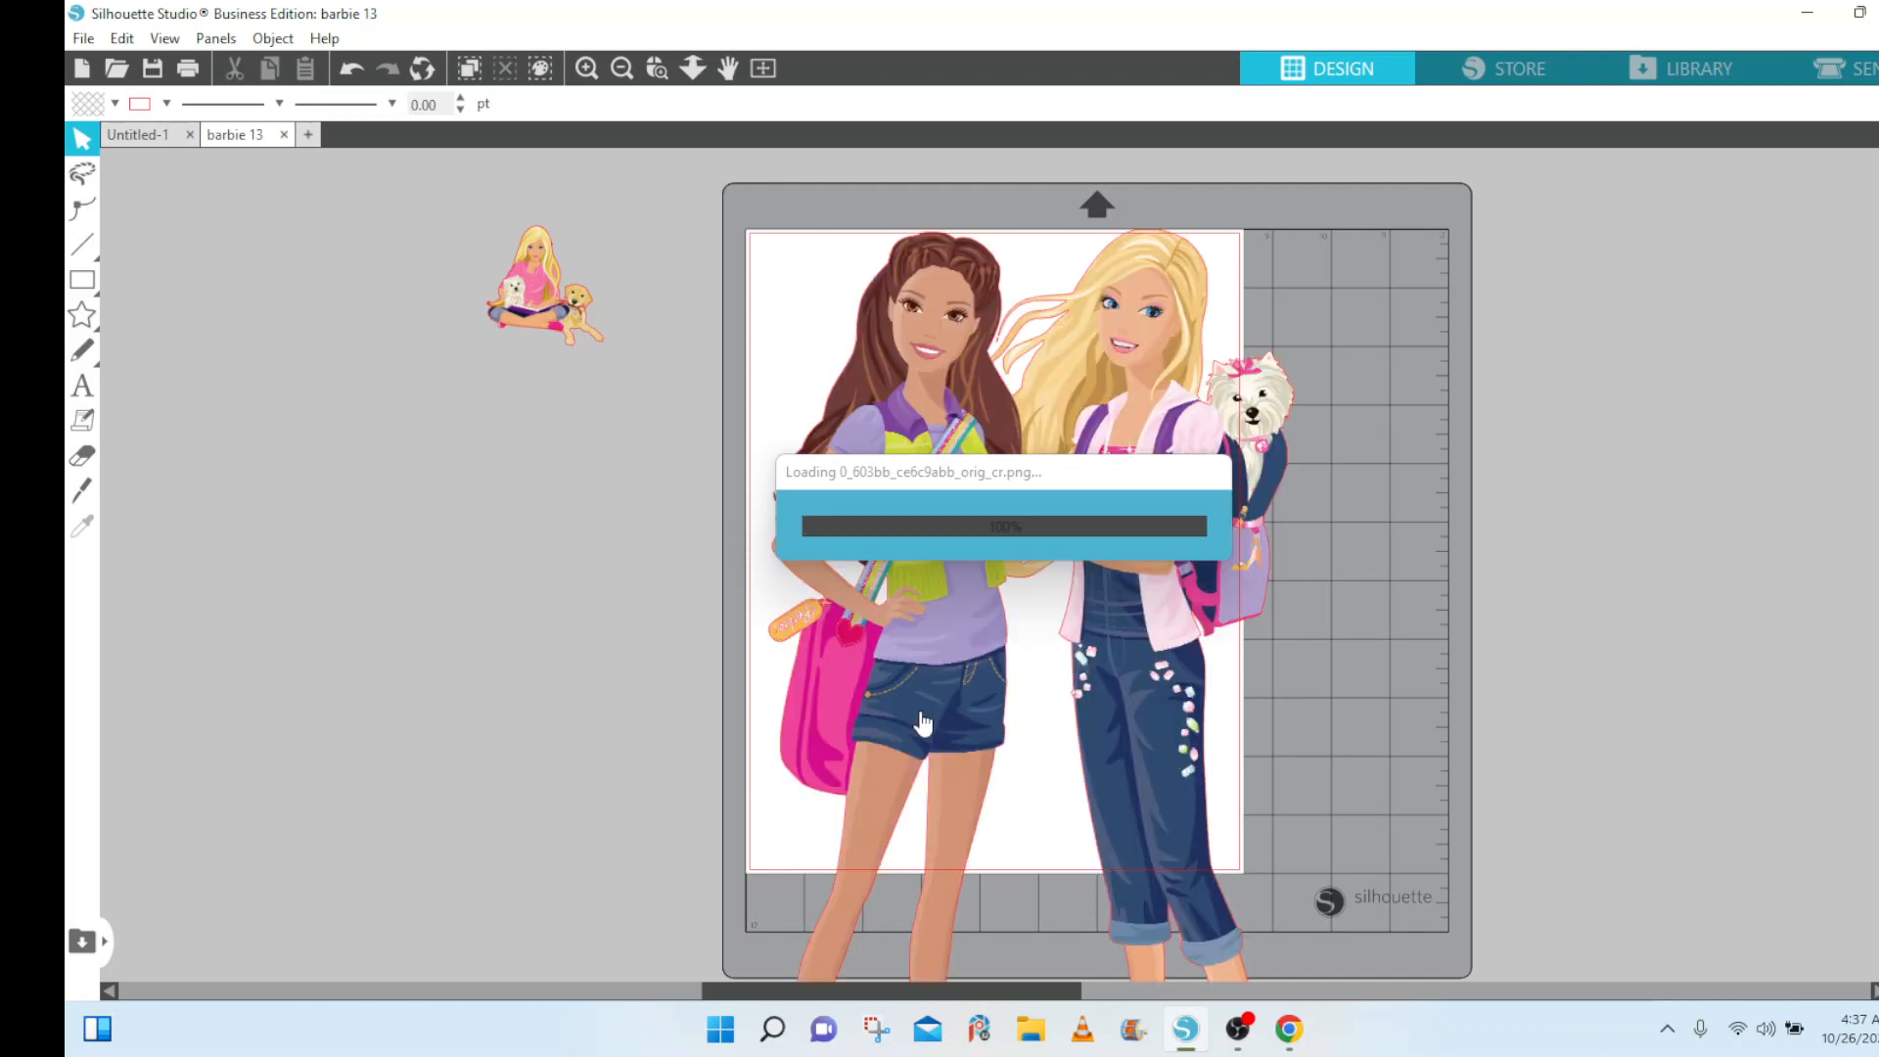
# Scale the merged image of two girls down to about 1.96 × 3.27 in and keep it on the page.
pyautogui.moveTo(930, 618); pyautogui.dragTo(667, 640)
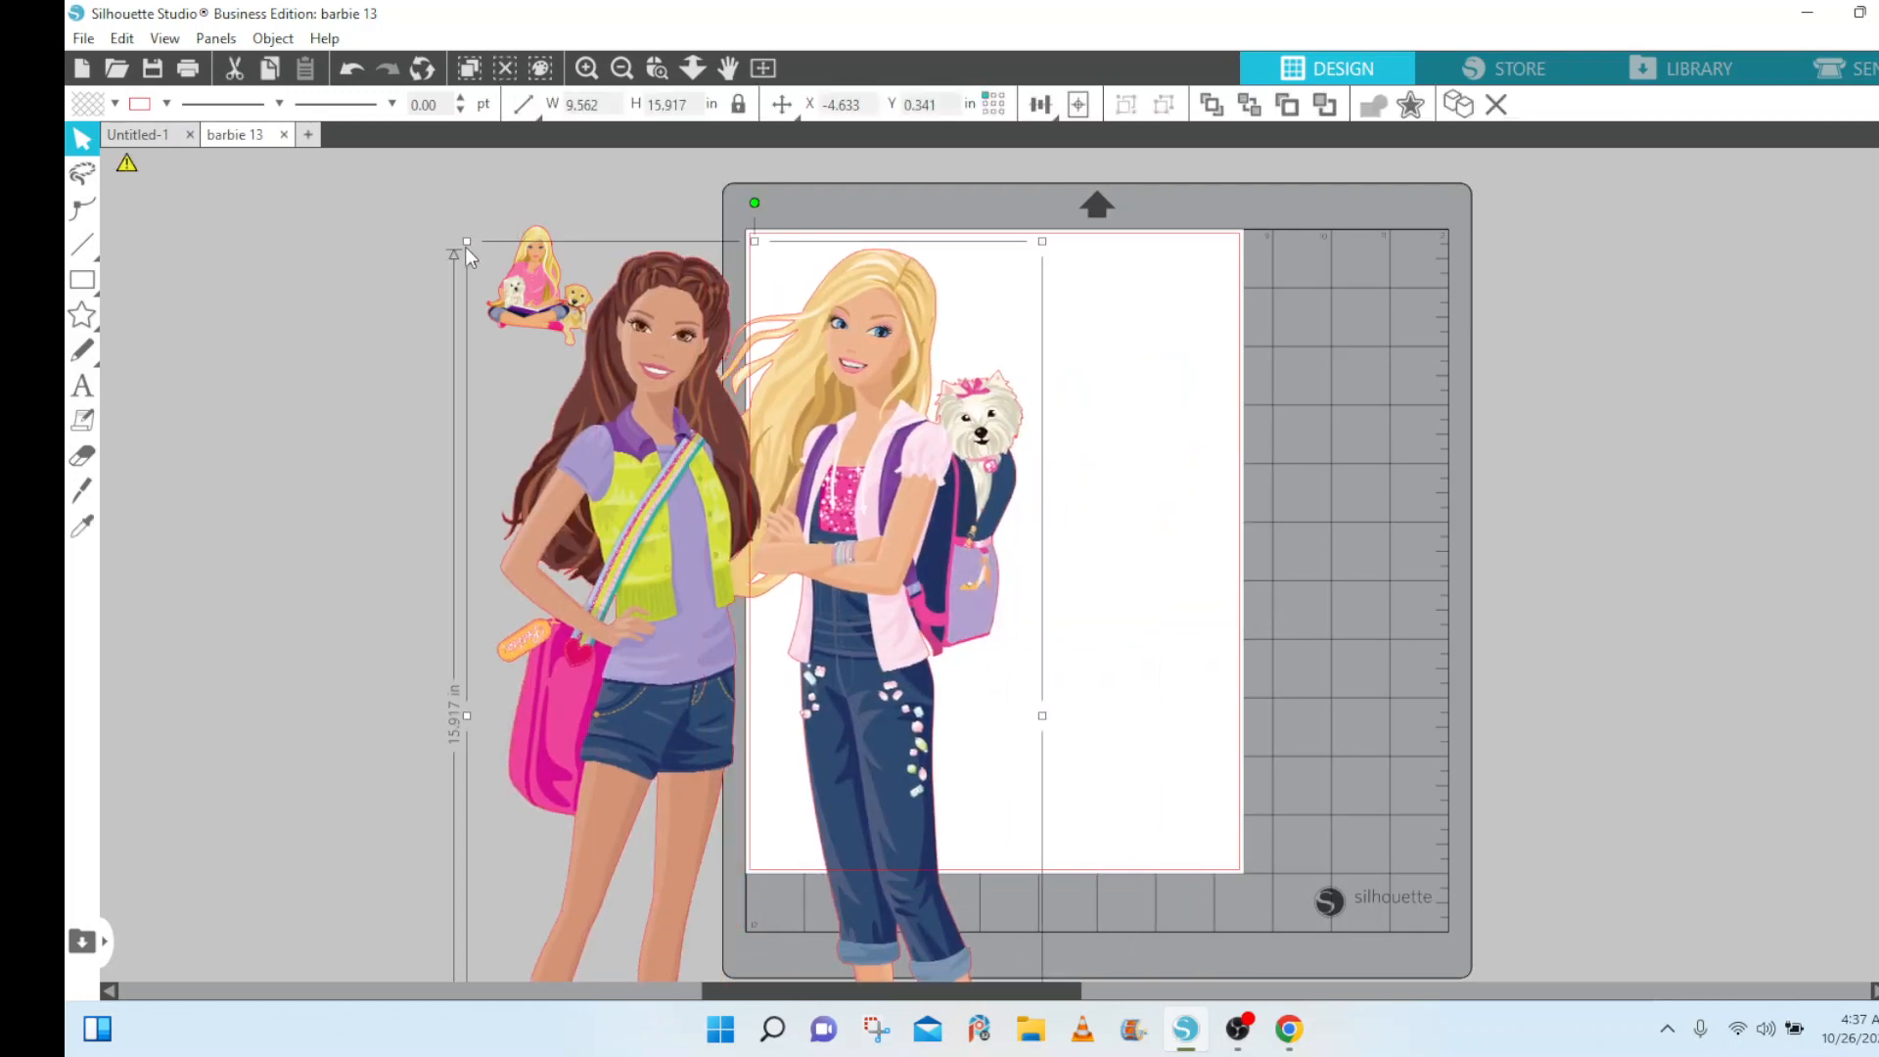
pyautogui.moveTo(466, 244); pyautogui.dragTo(889, 713)
pyautogui.moveTo(917, 895); pyautogui.dragTo(956, 426)
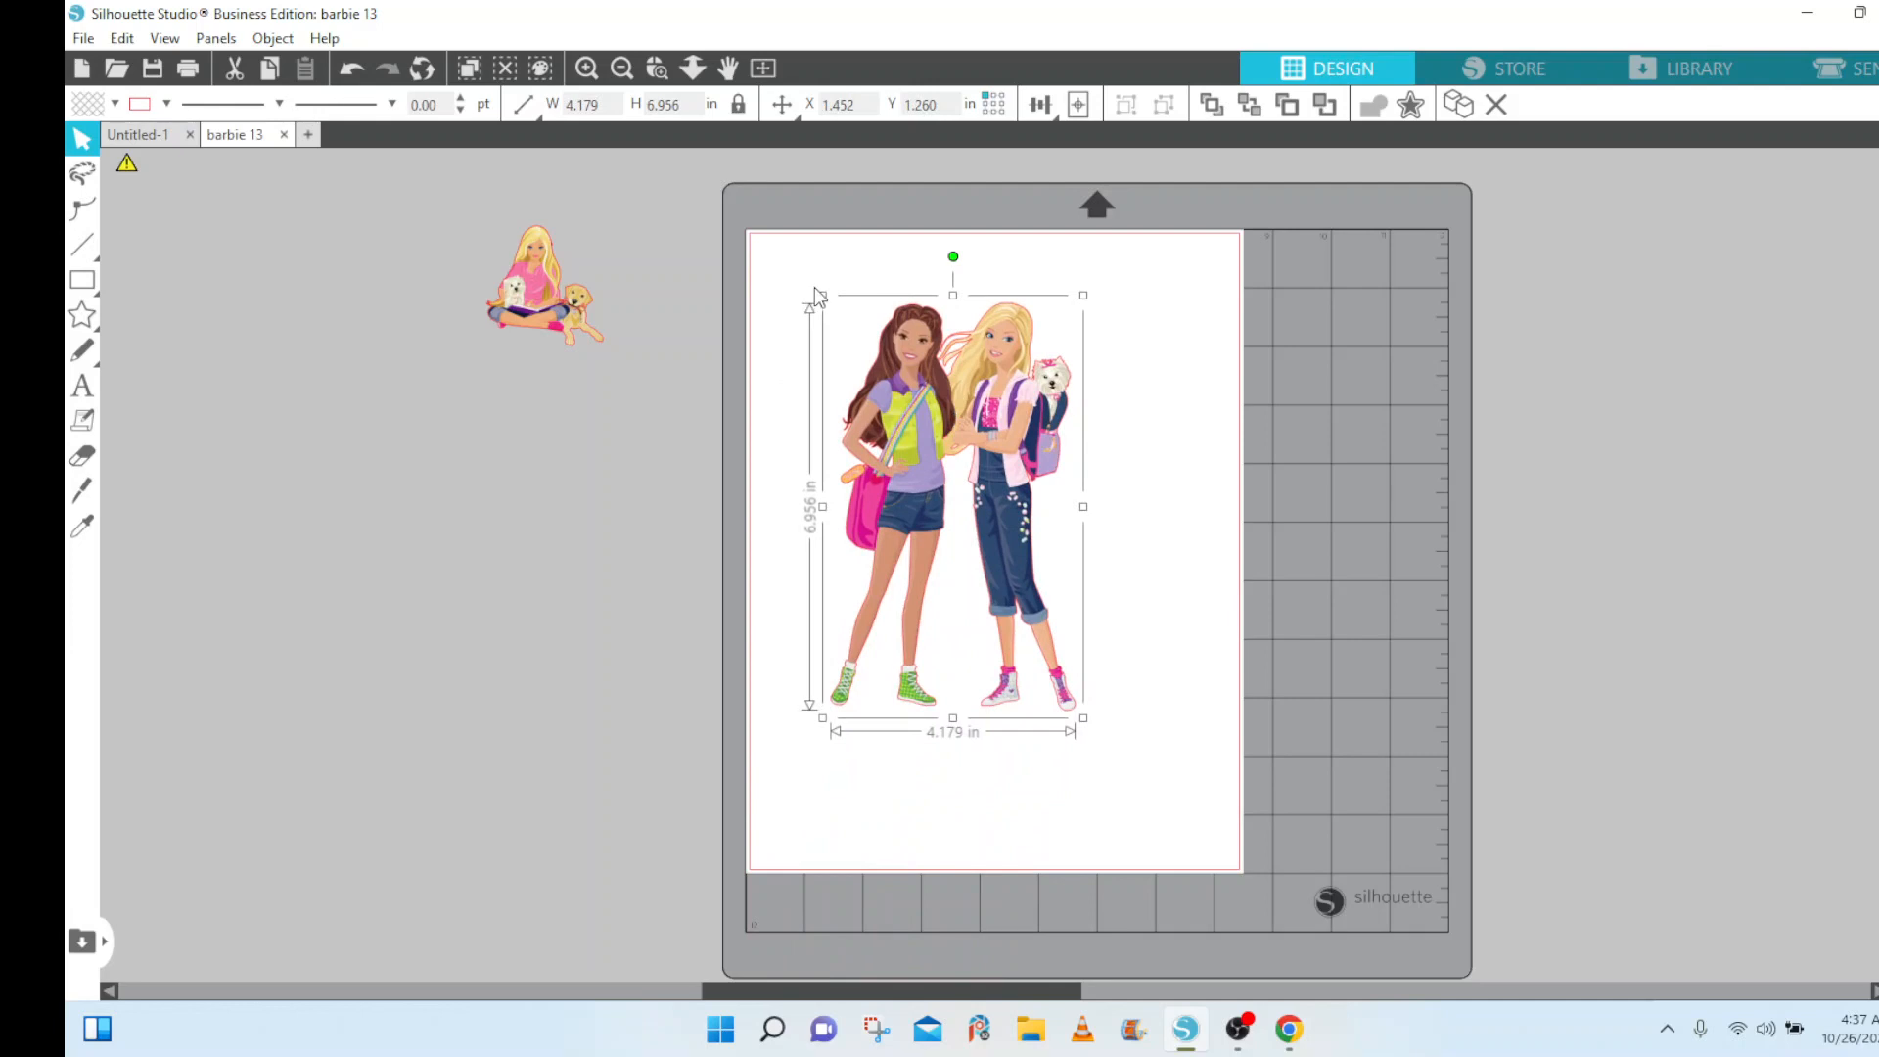
pyautogui.moveTo(822, 294); pyautogui.dragTo(951, 510)
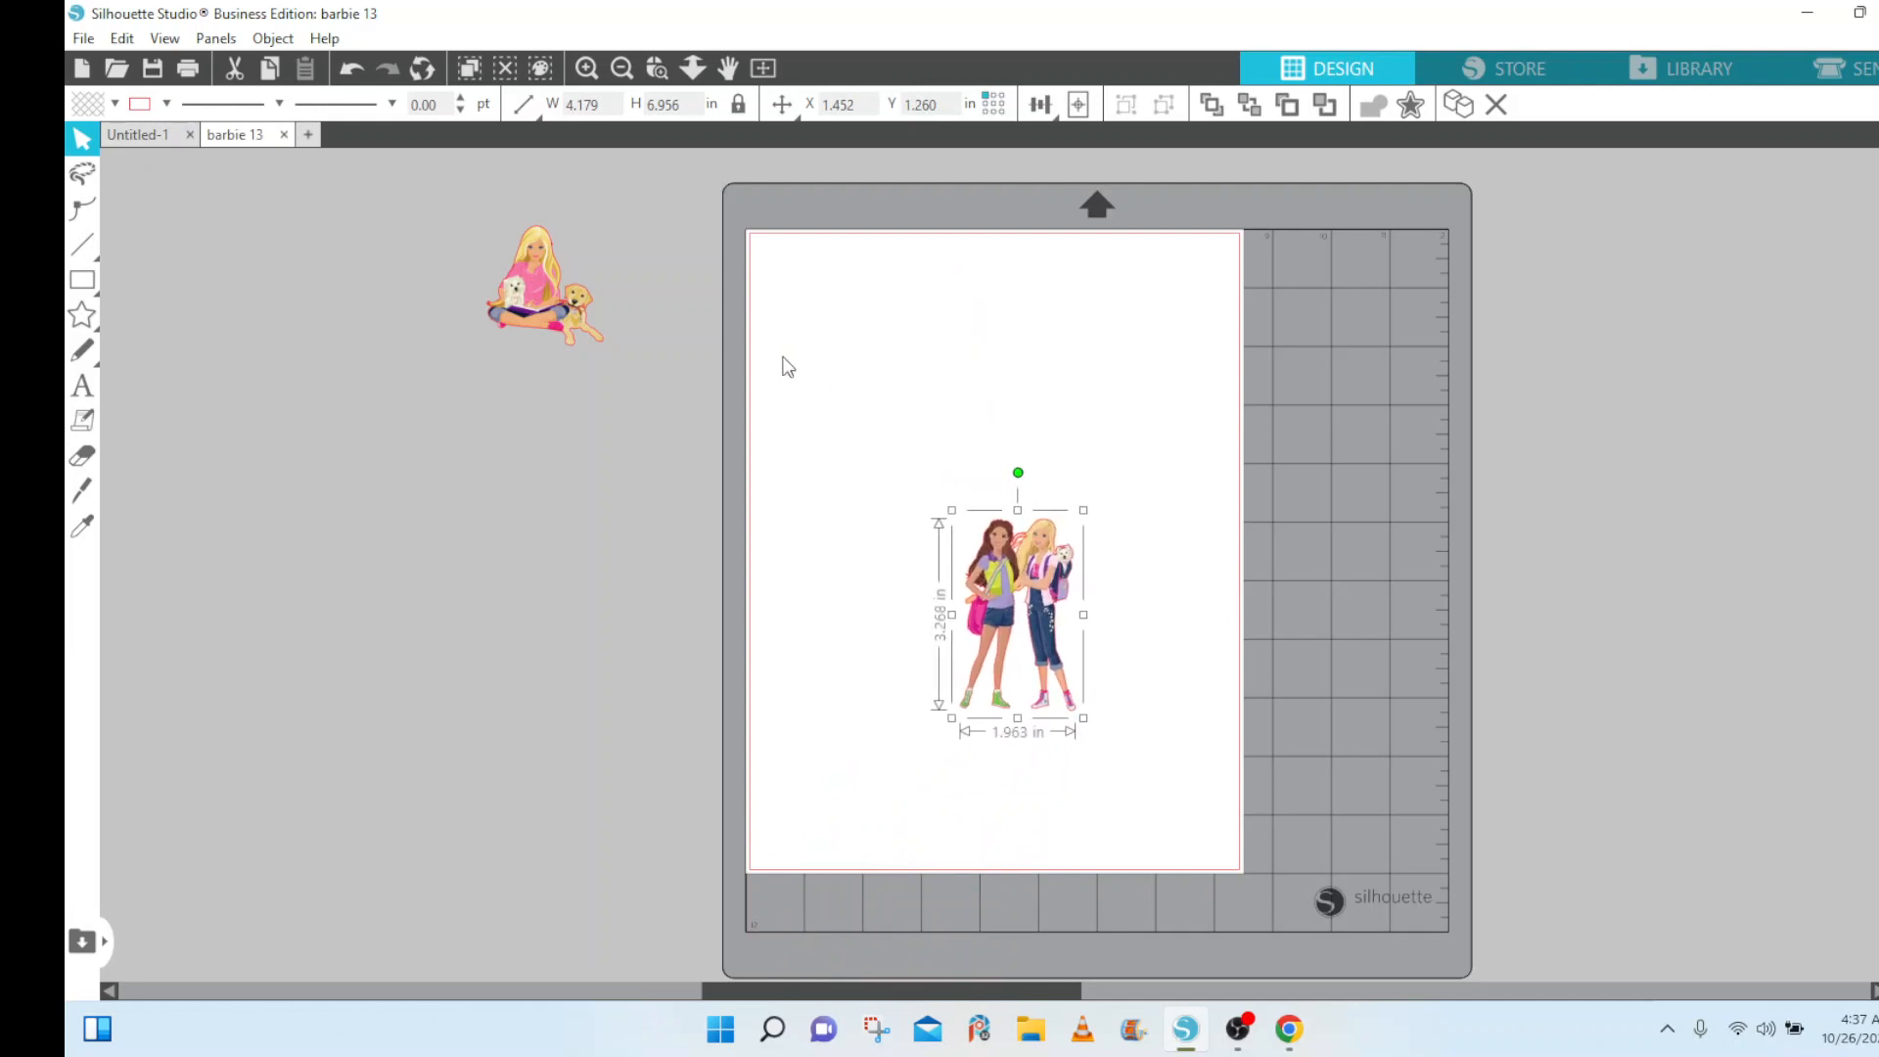
# Place the seated Barbie in the page's upper-left corner and the two-girls image beside it.
pyautogui.moveTo(588, 326); pyautogui.dragTo(867, 348)
pyautogui.moveTo(1008, 561); pyautogui.dragTo(977, 296)
pyautogui.click(977, 297)
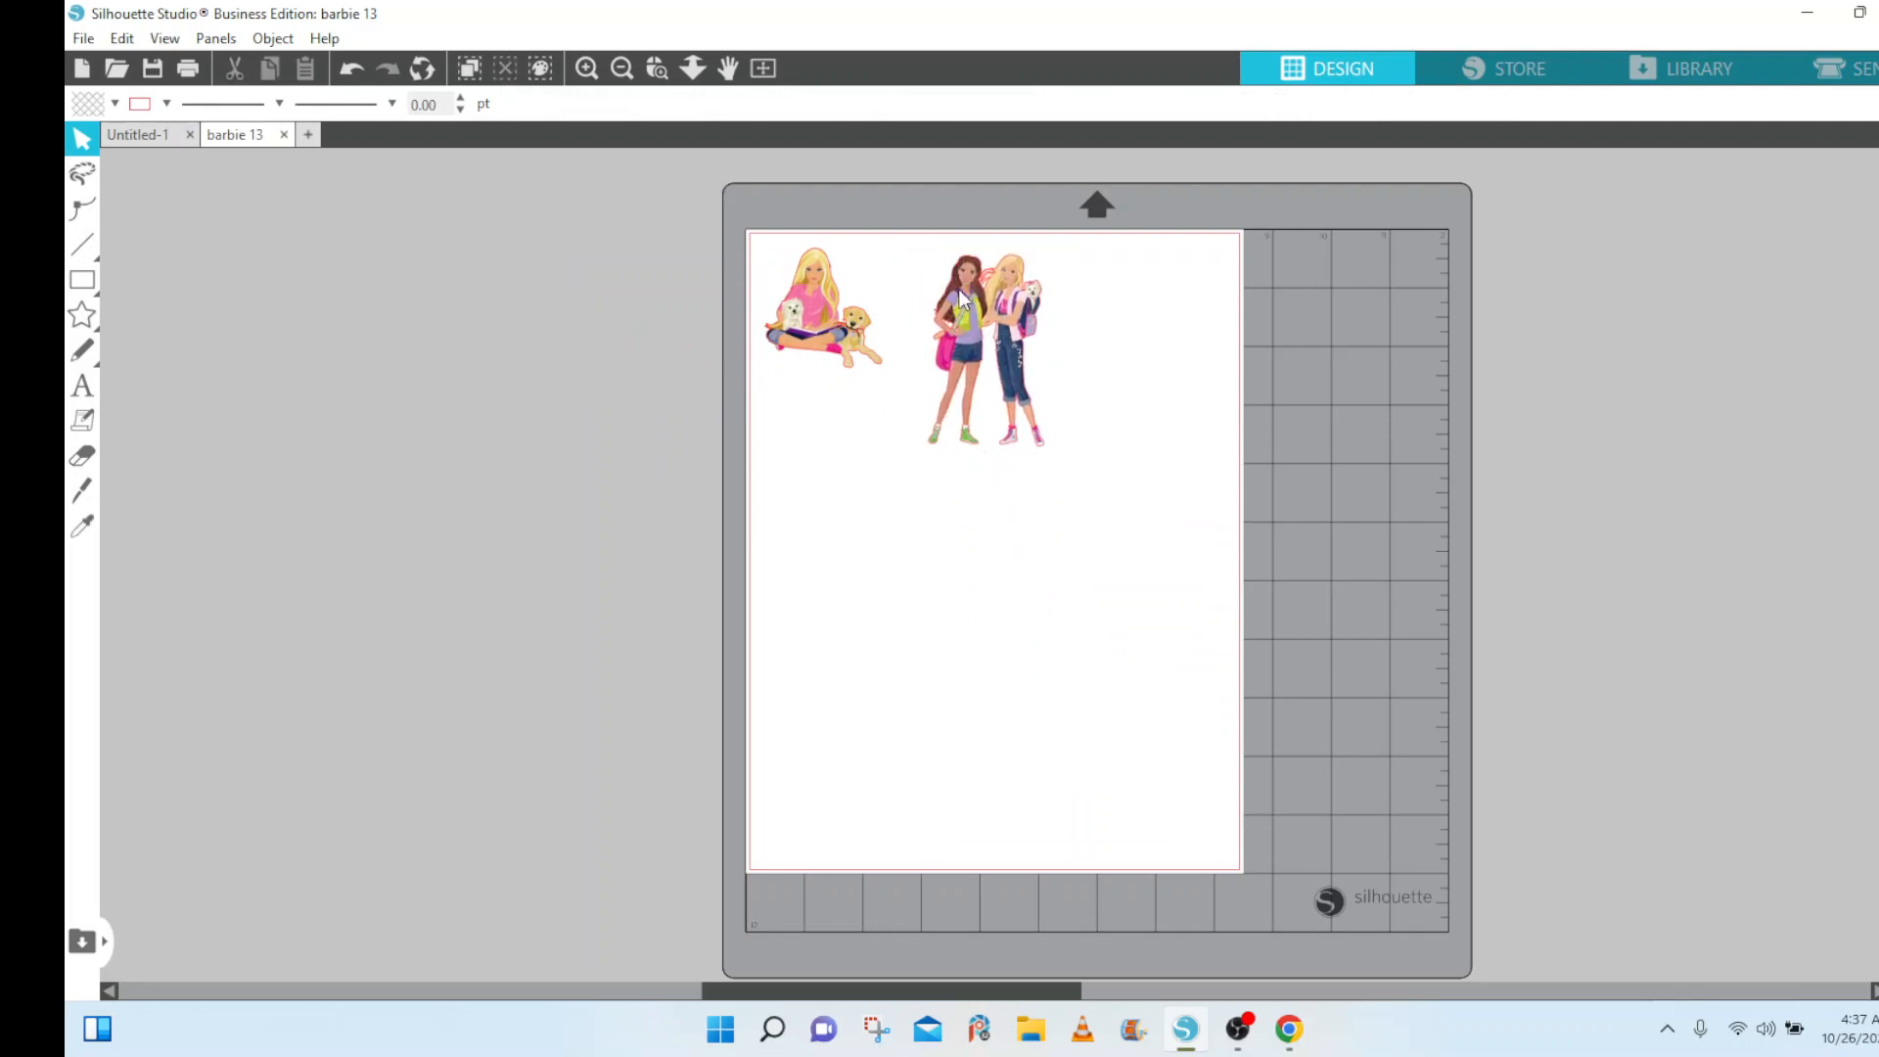
# Shrink the two-girls image to about 1.34 × 2.23 in and position it beside the seated Barbie near the page's top edge.
pyautogui.moveTo(919, 246); pyautogui.dragTo(987, 331)
pyautogui.hotkey('ctrl', 'z')
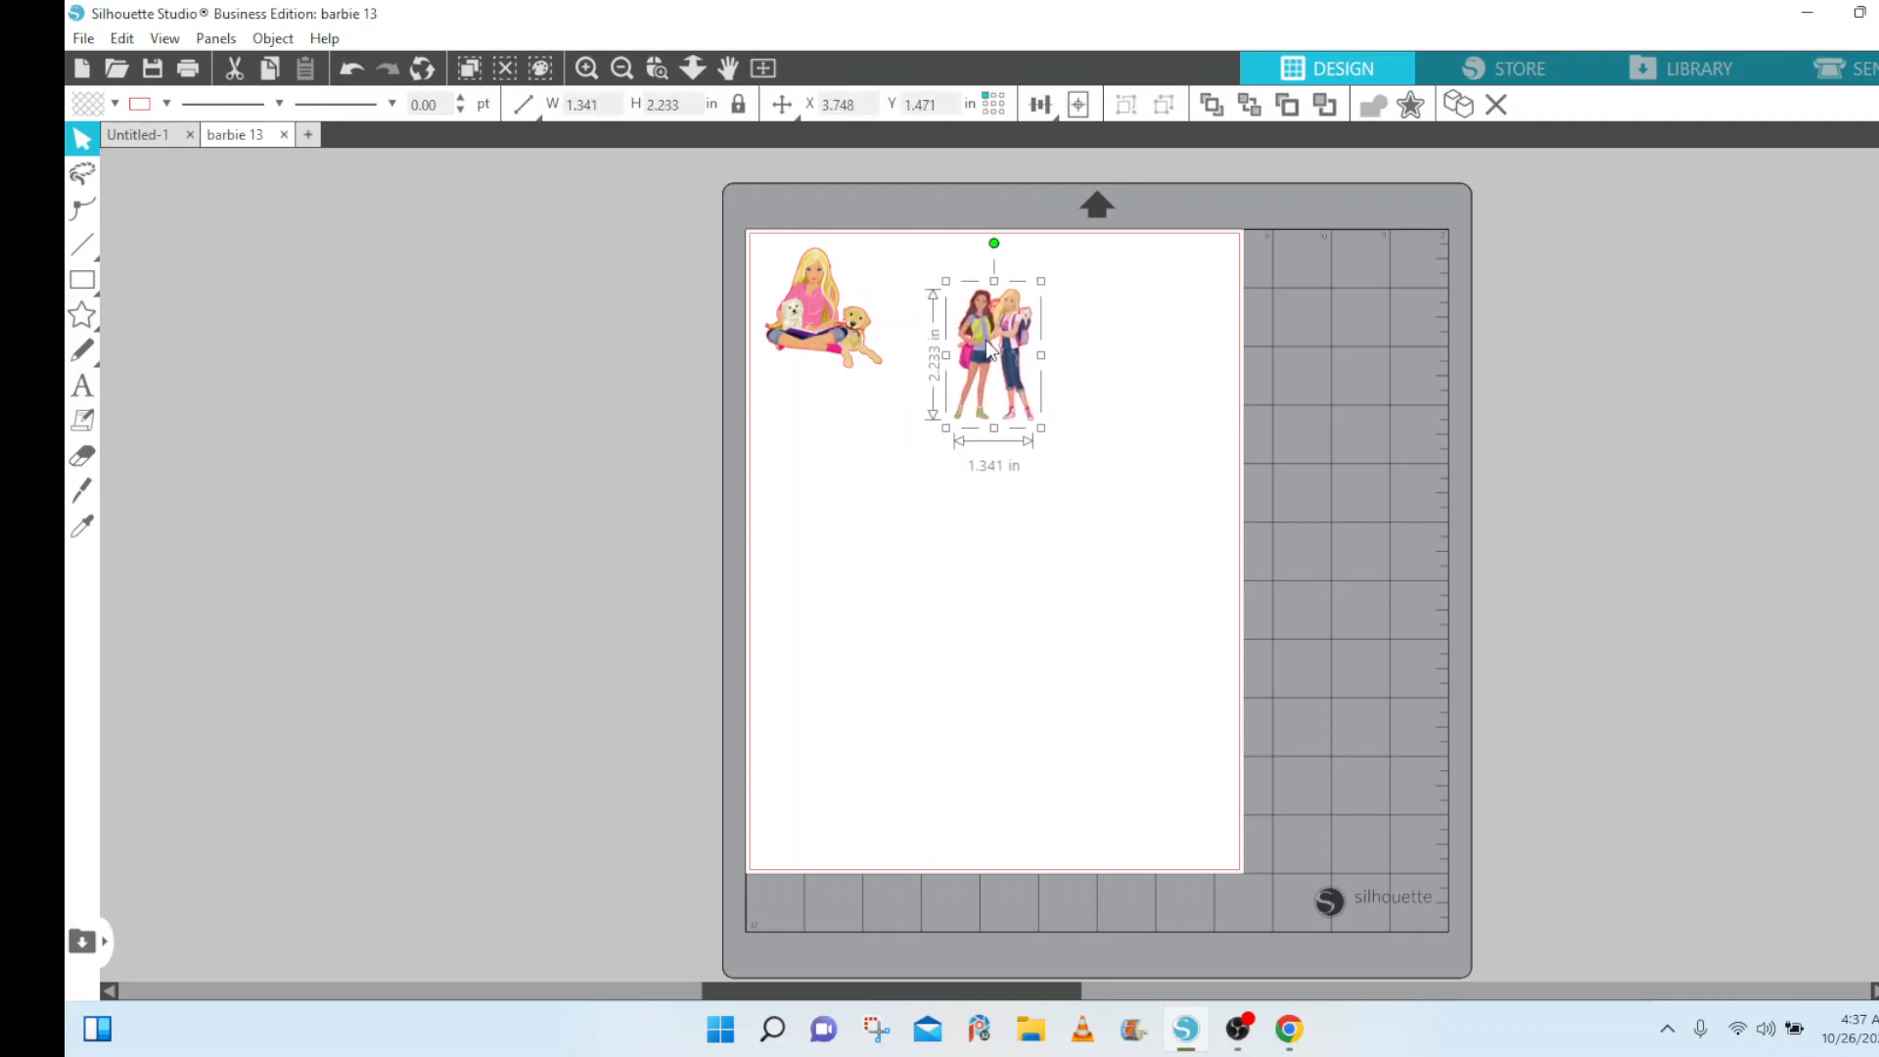
pyautogui.hotkey('ctrl', 'z')
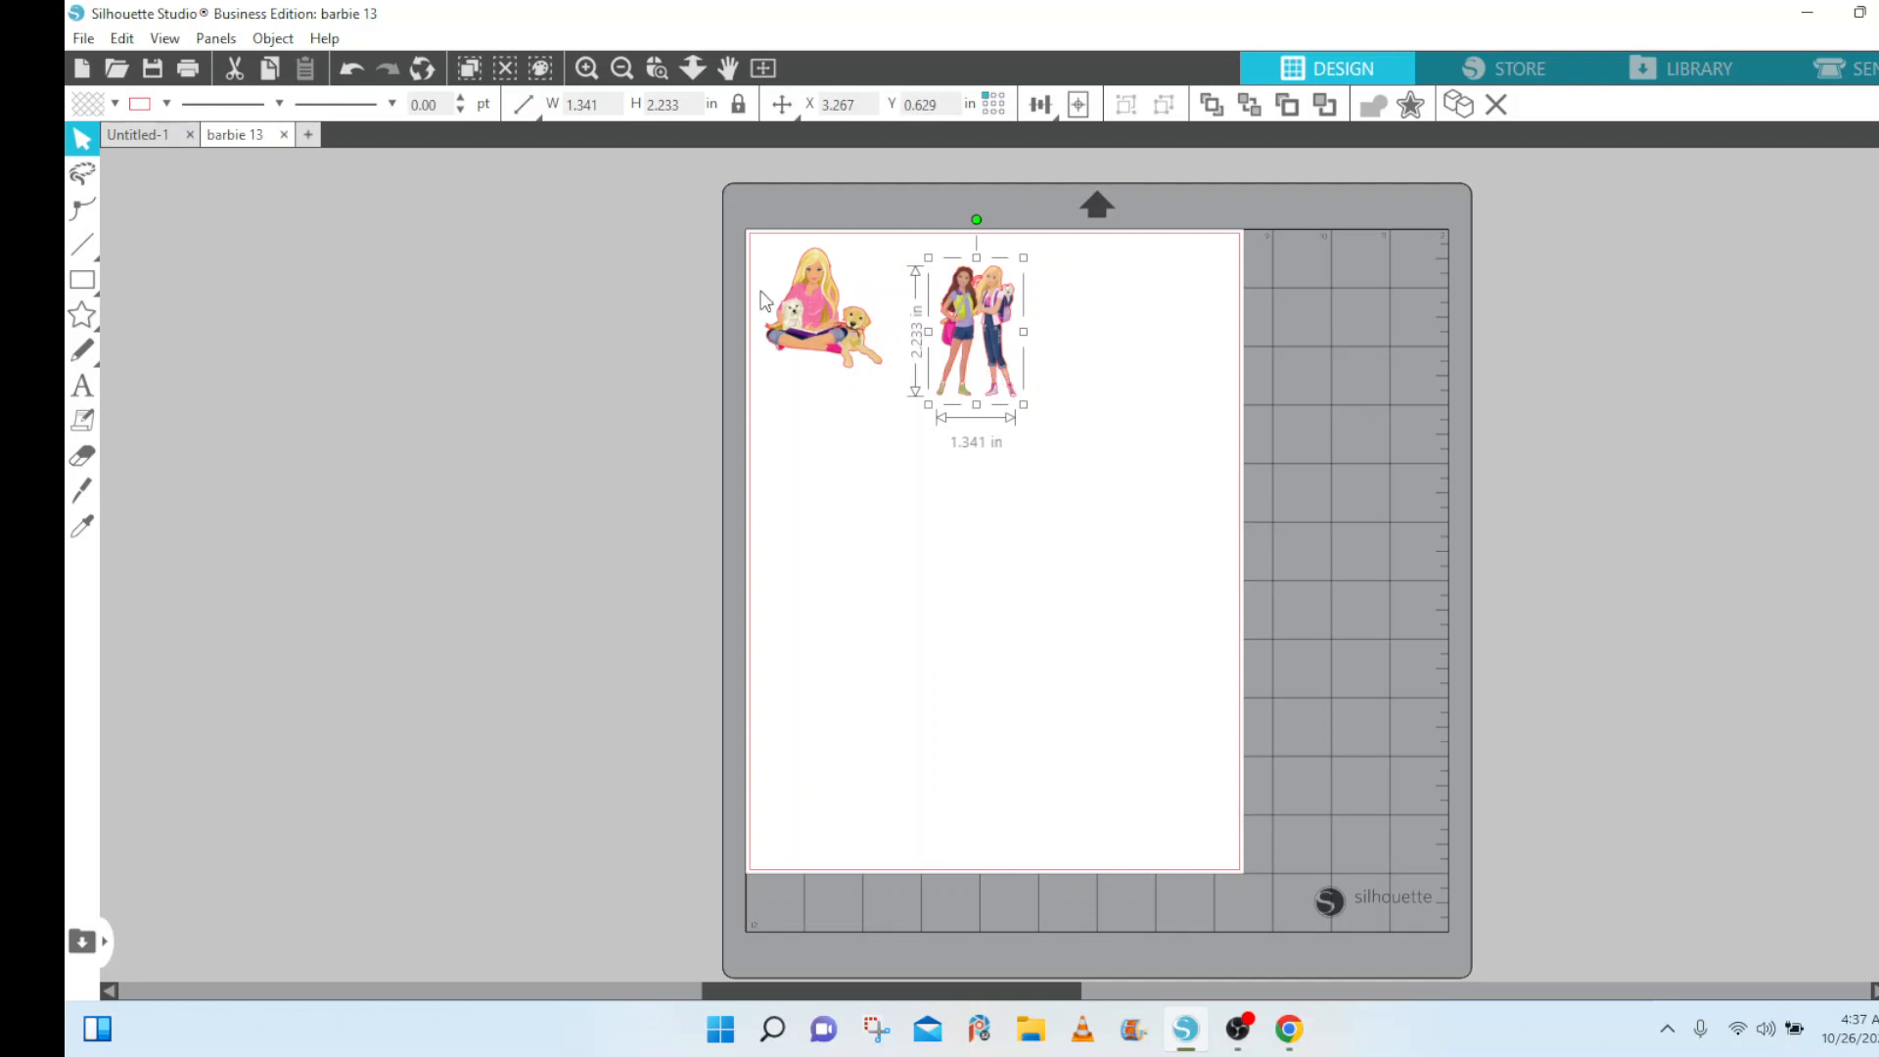
# Move the seated Barbie off the page to its left and scale it to about 1.93 × 1.97 in.
pyautogui.moveTo(830, 329); pyautogui.dragTo(620, 272)
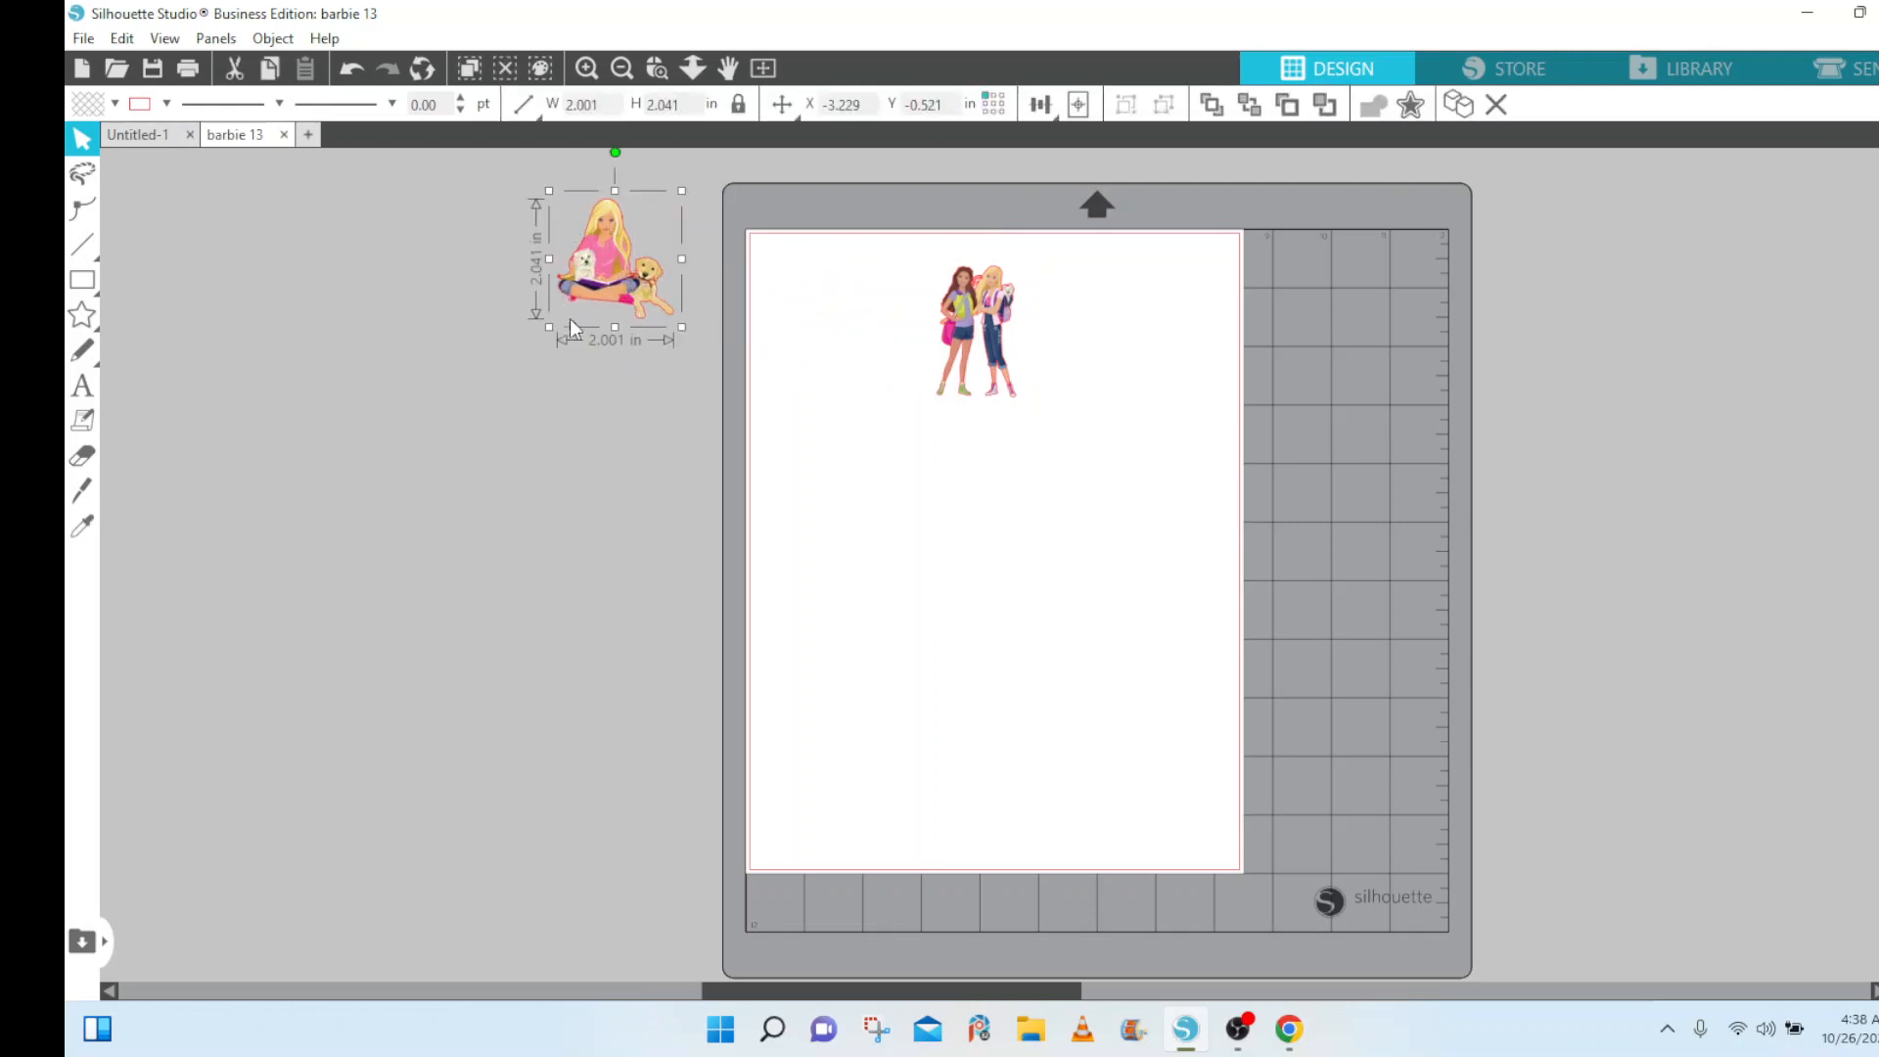
pyautogui.click(661, 385)
pyautogui.click(619, 276)
pyautogui.moveTo(682, 329)
pyautogui.mouseDown()
pyautogui.moveTo(639, 274)
pyautogui.moveTo(730, 390)
pyautogui.moveTo(671, 331)
pyautogui.mouseUp()
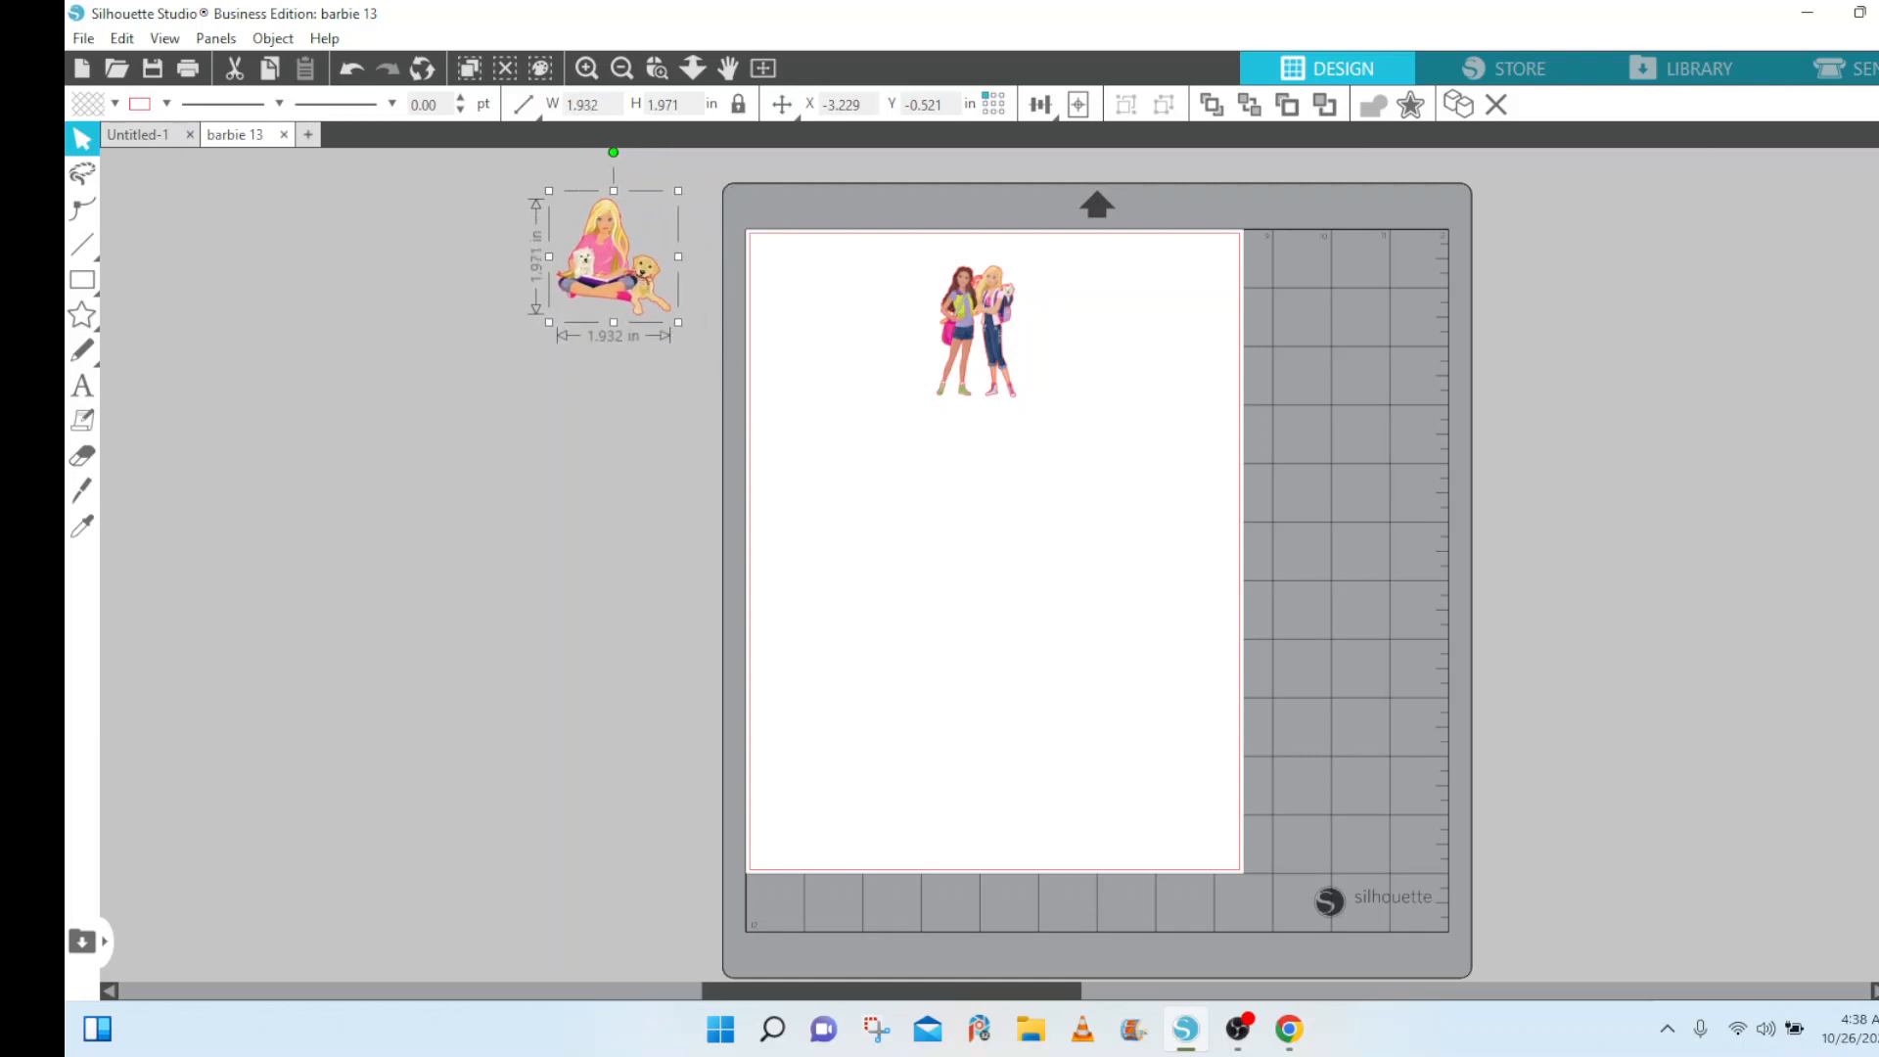
# Unlock the width-to-height proportions in the Transform scale settings.
pyautogui.click(1878, 497)
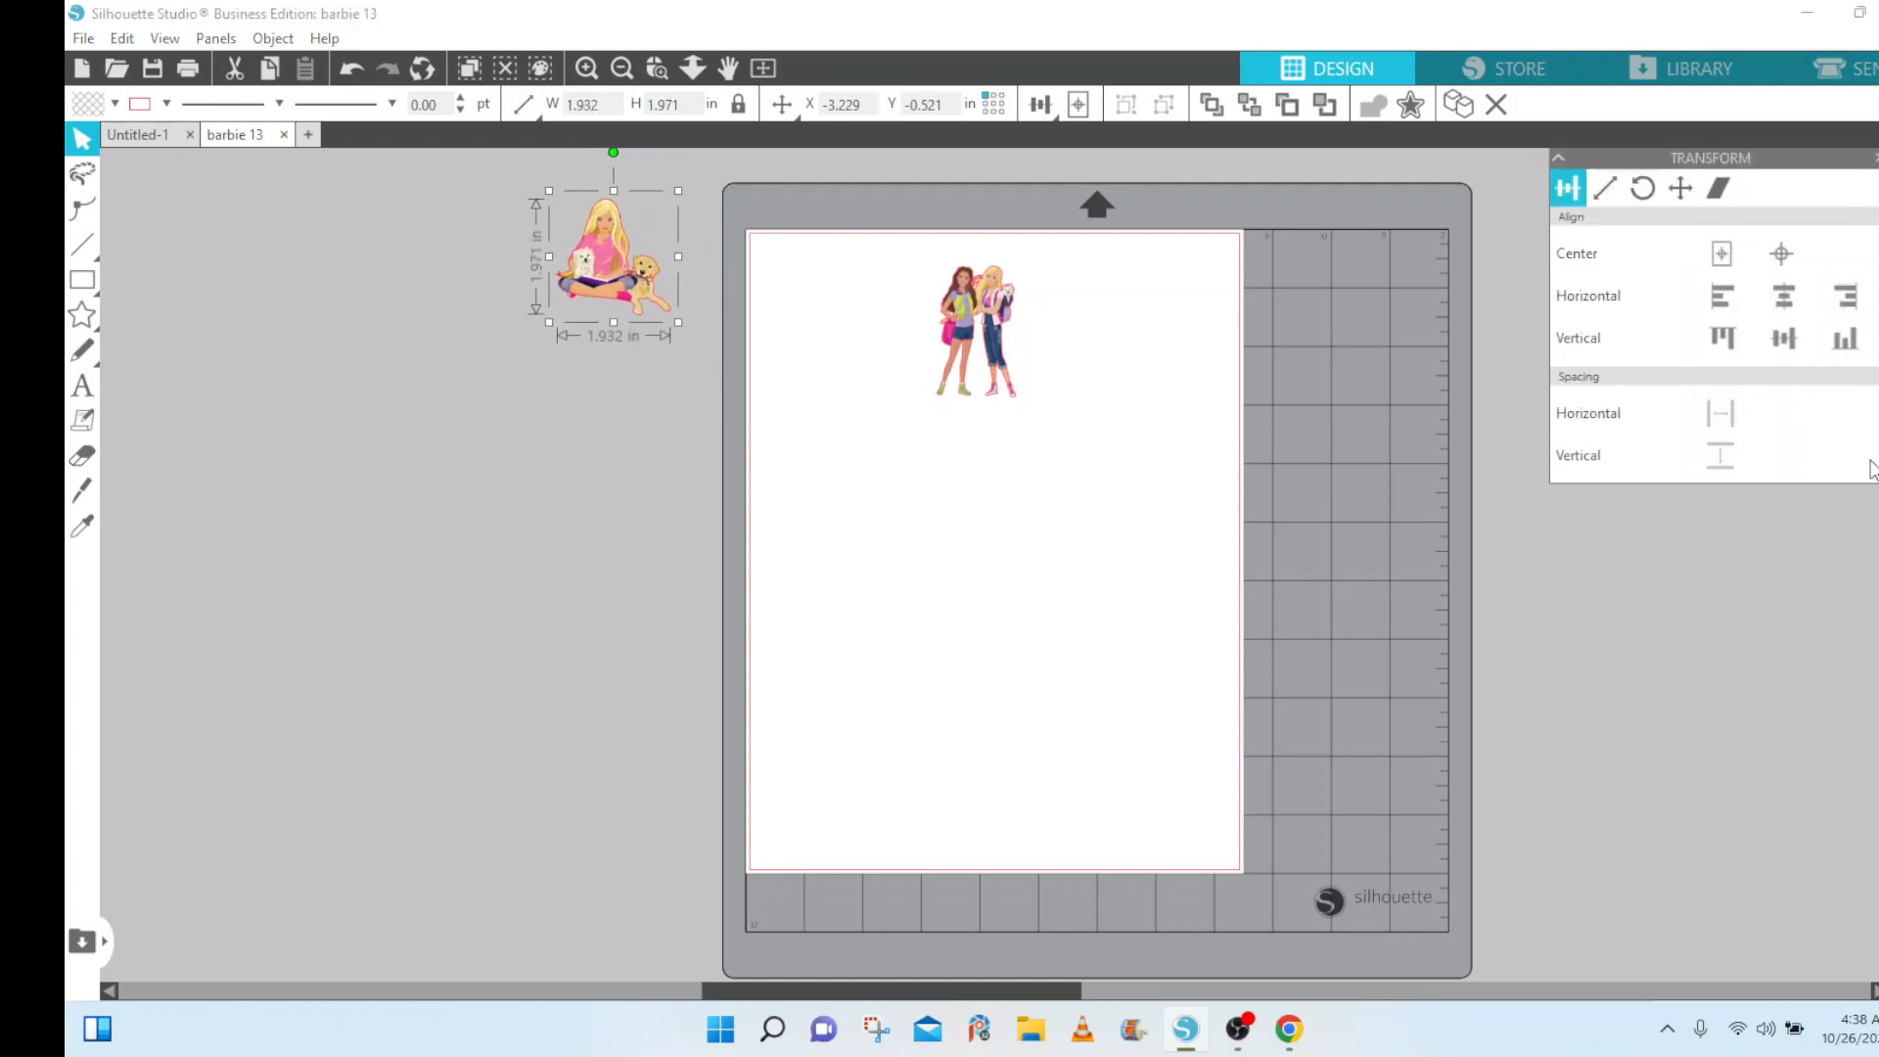
pyautogui.click(1610, 191)
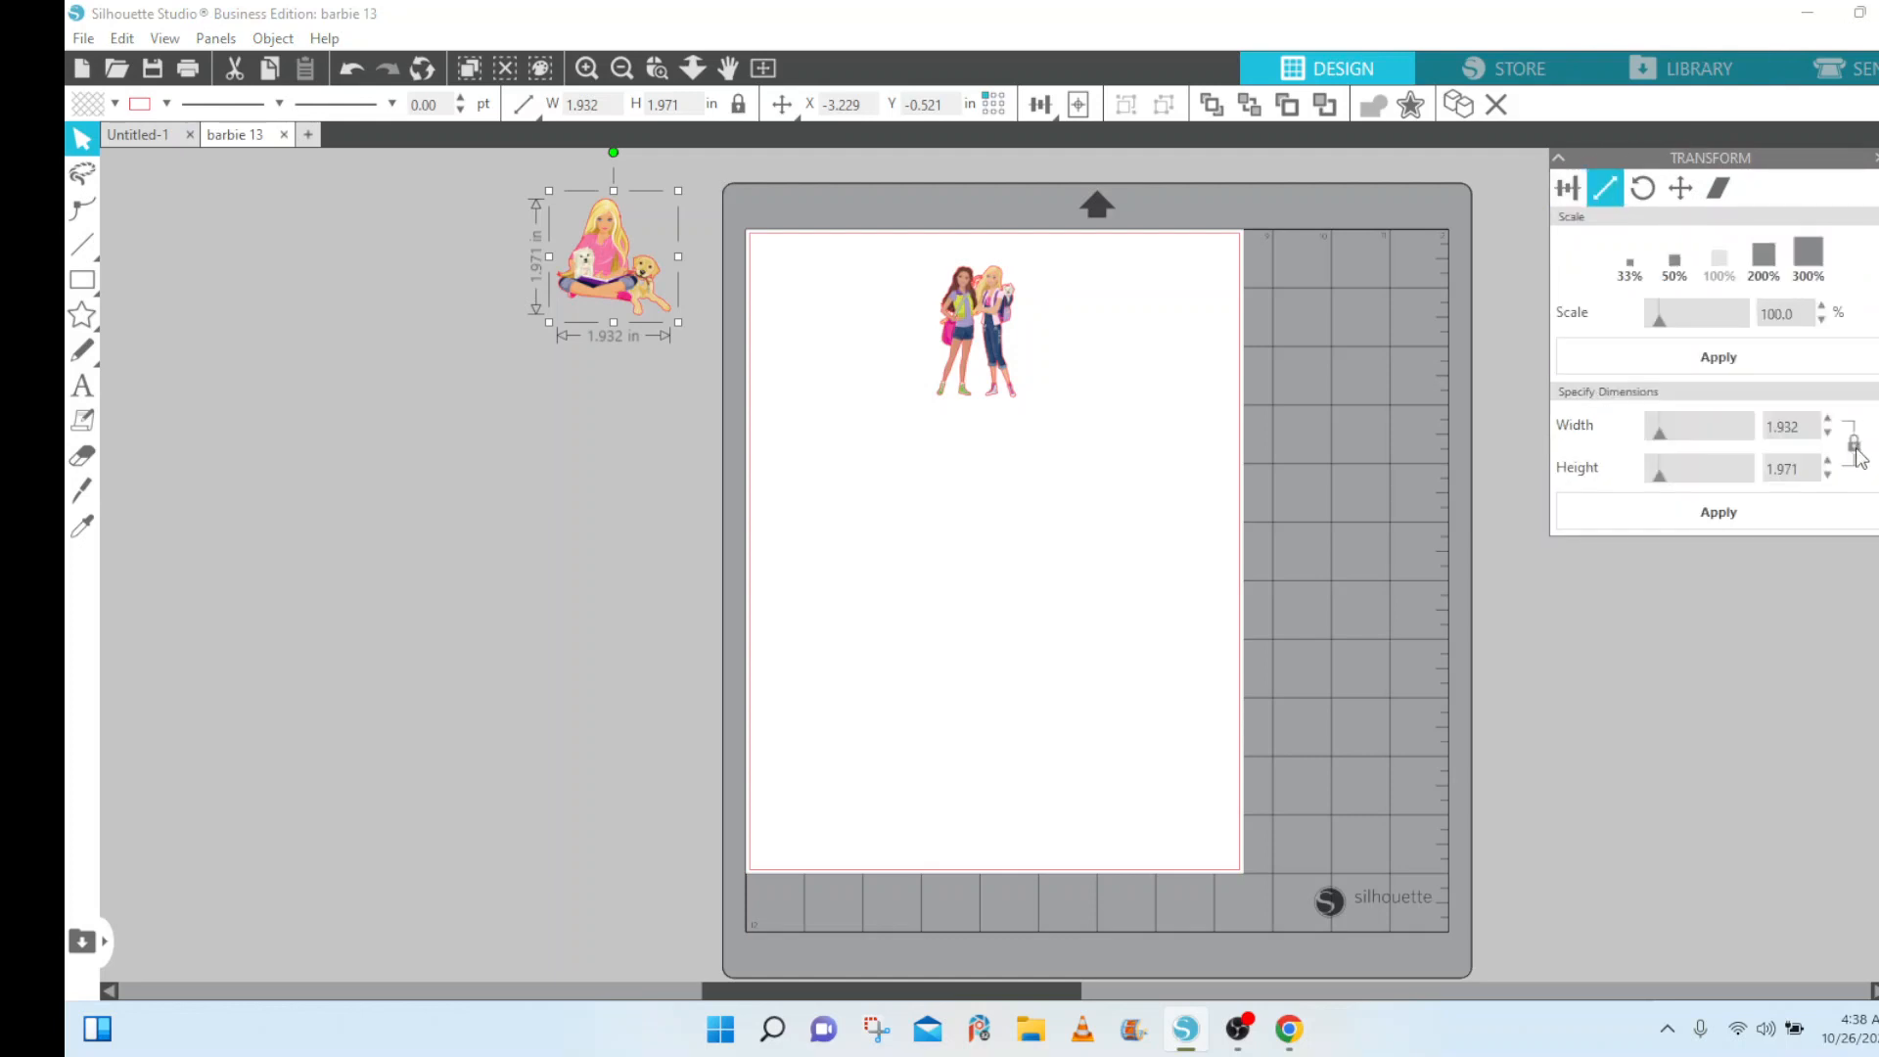
pyautogui.click(1859, 443)
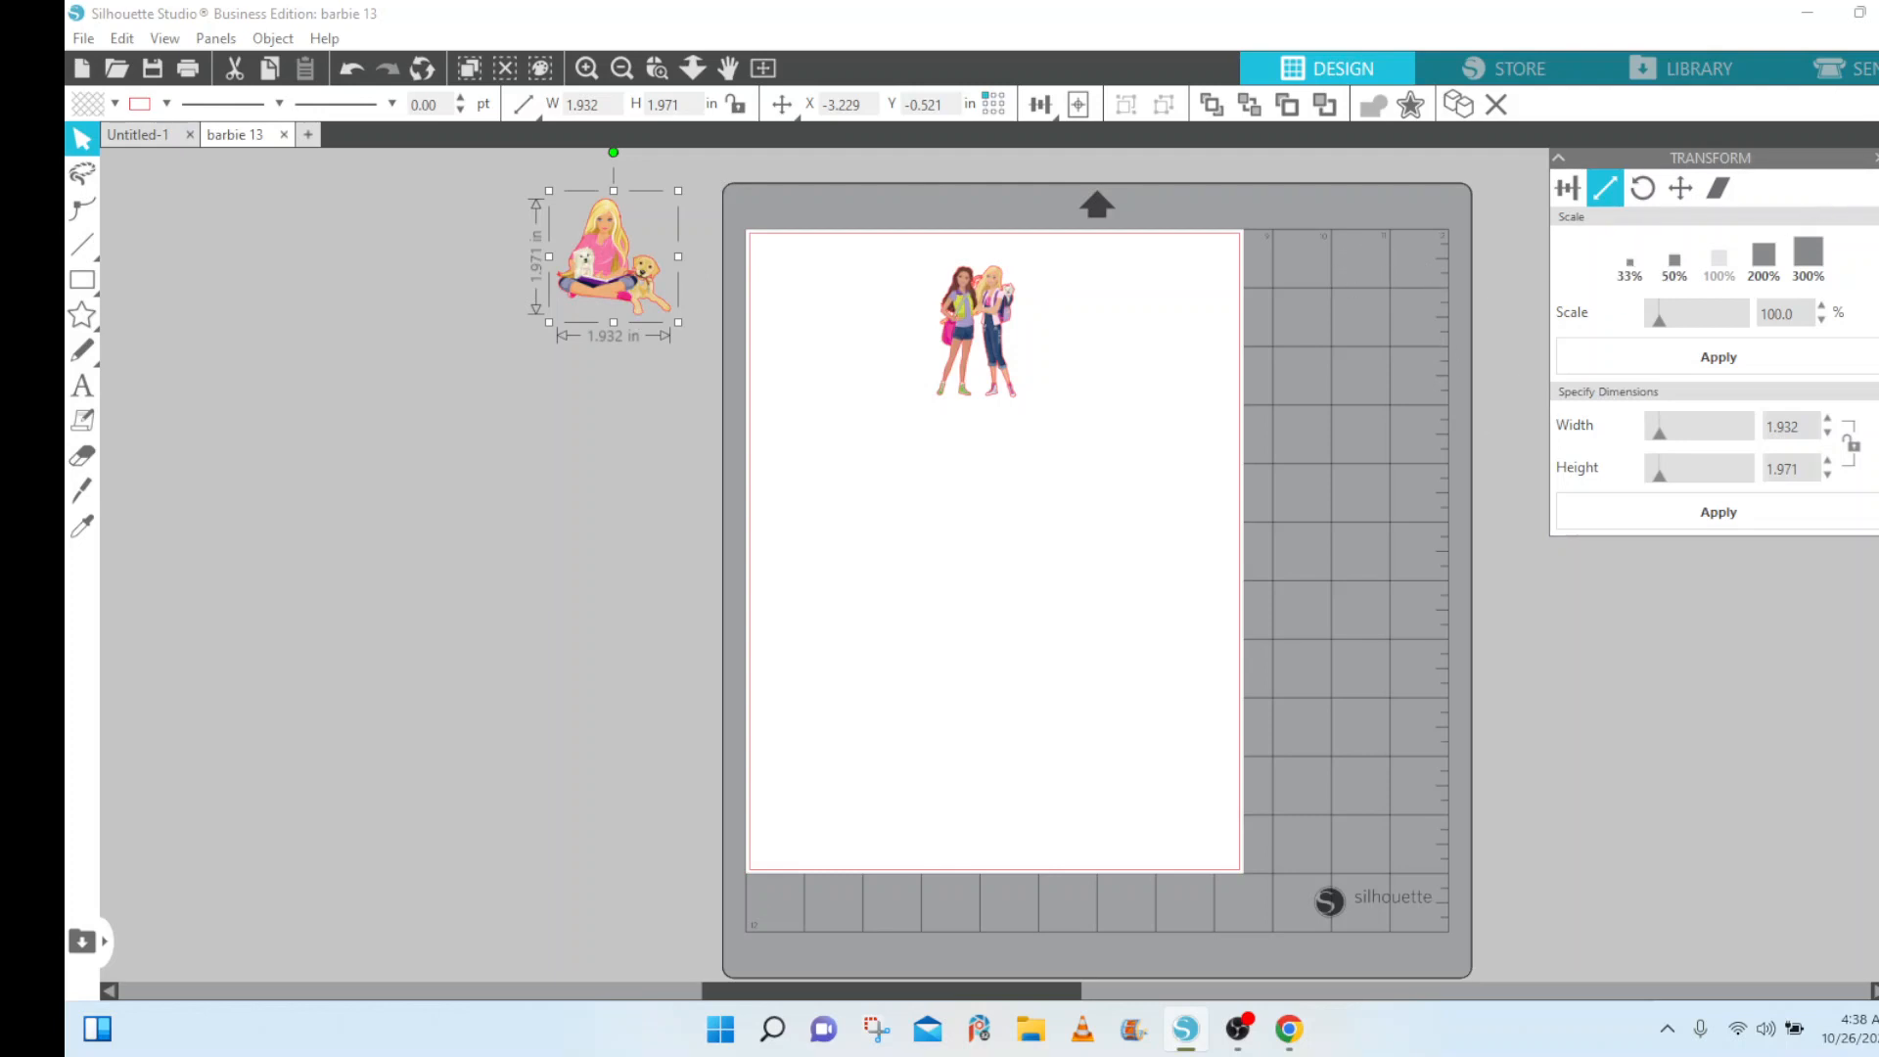
pyautogui.click(1876, 158)
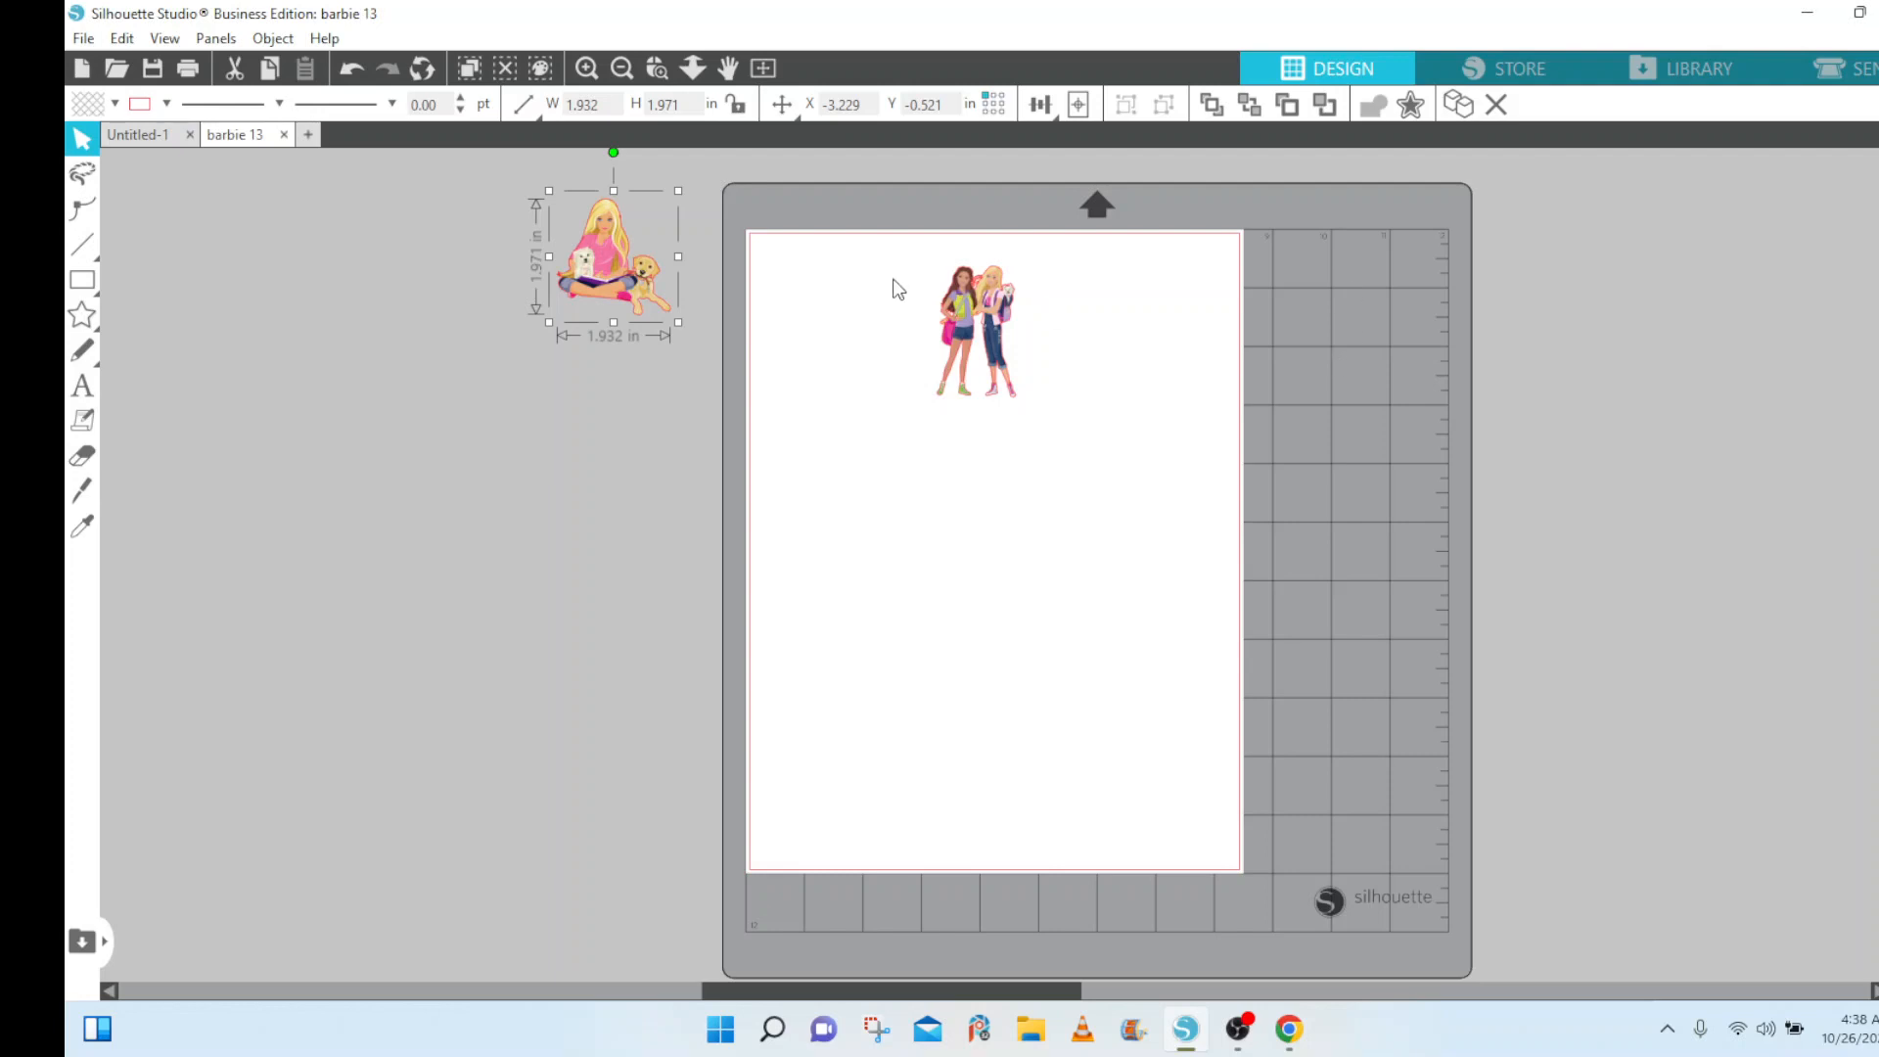
# Move the two-girls image off the page and line it up to the left of the seated Barbie.
pyautogui.moveTo(967, 325); pyautogui.dragTo(560, 381)
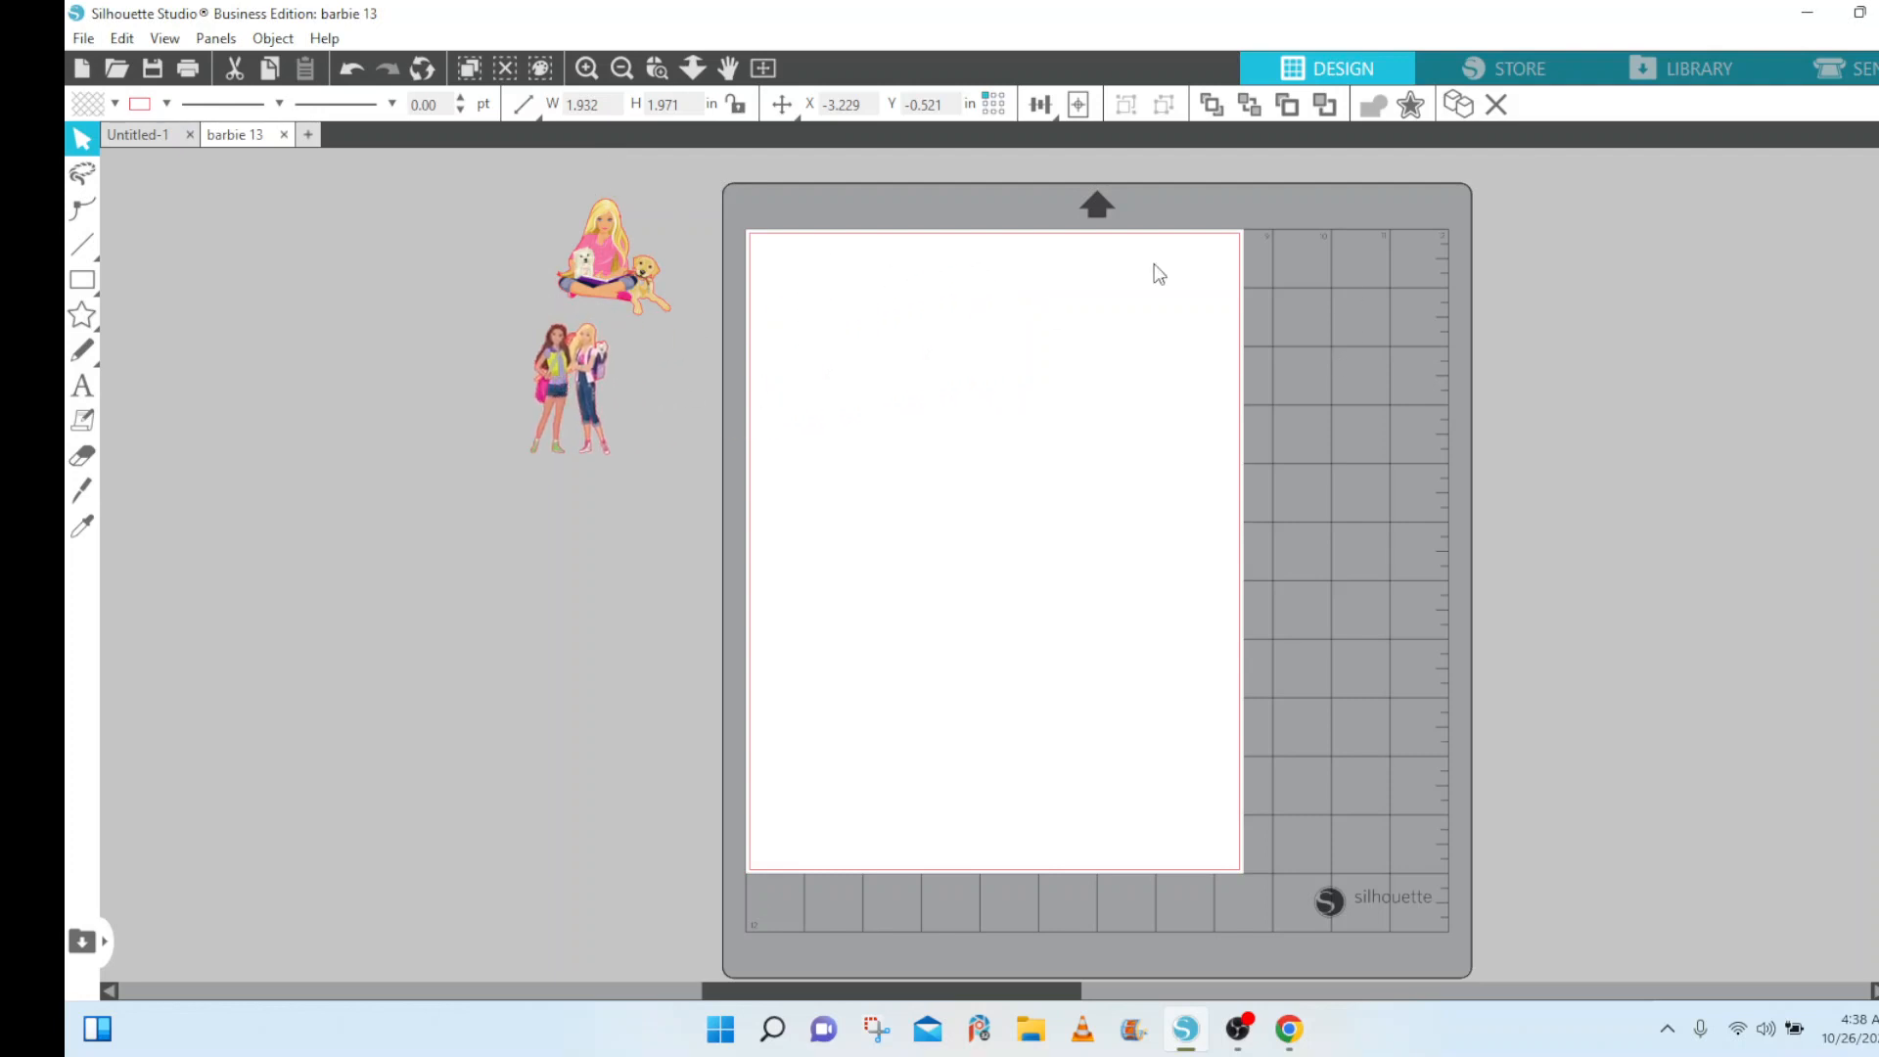
pyautogui.click(1240, 683)
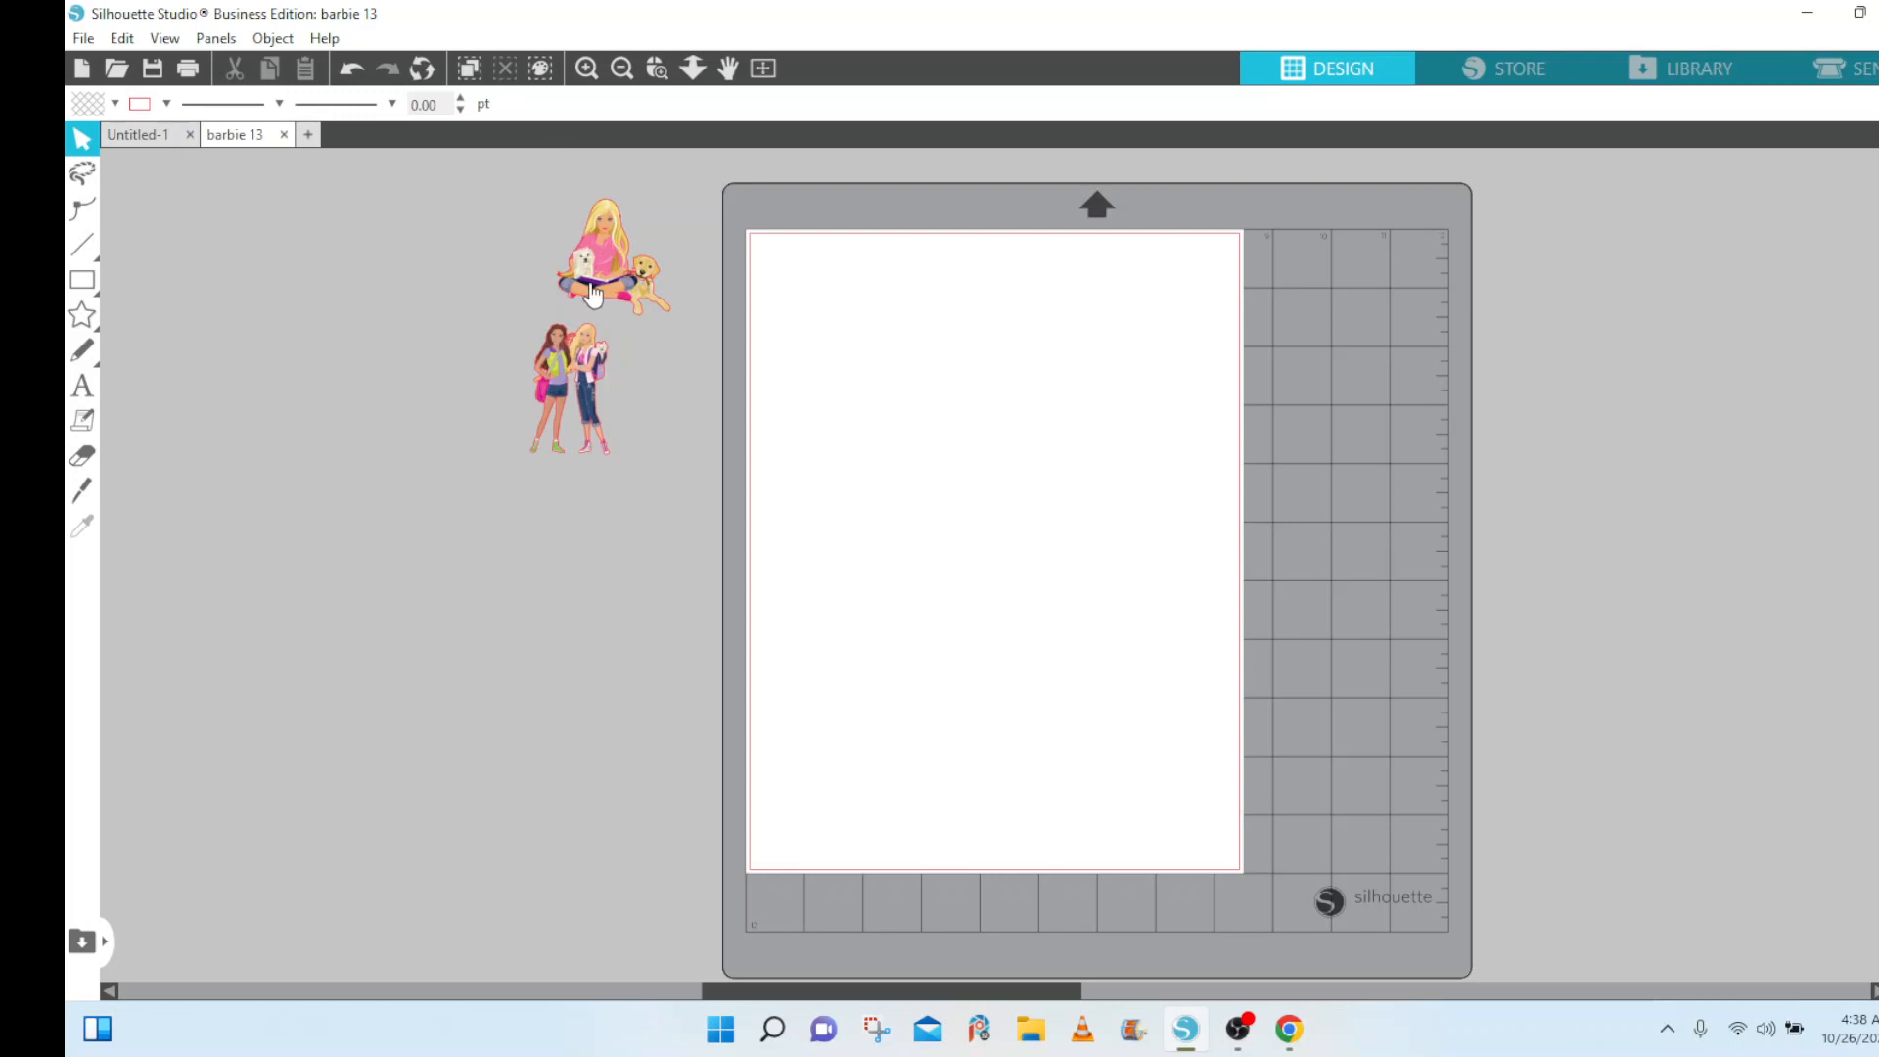
pyautogui.moveTo(592, 279); pyautogui.dragTo(609, 304)
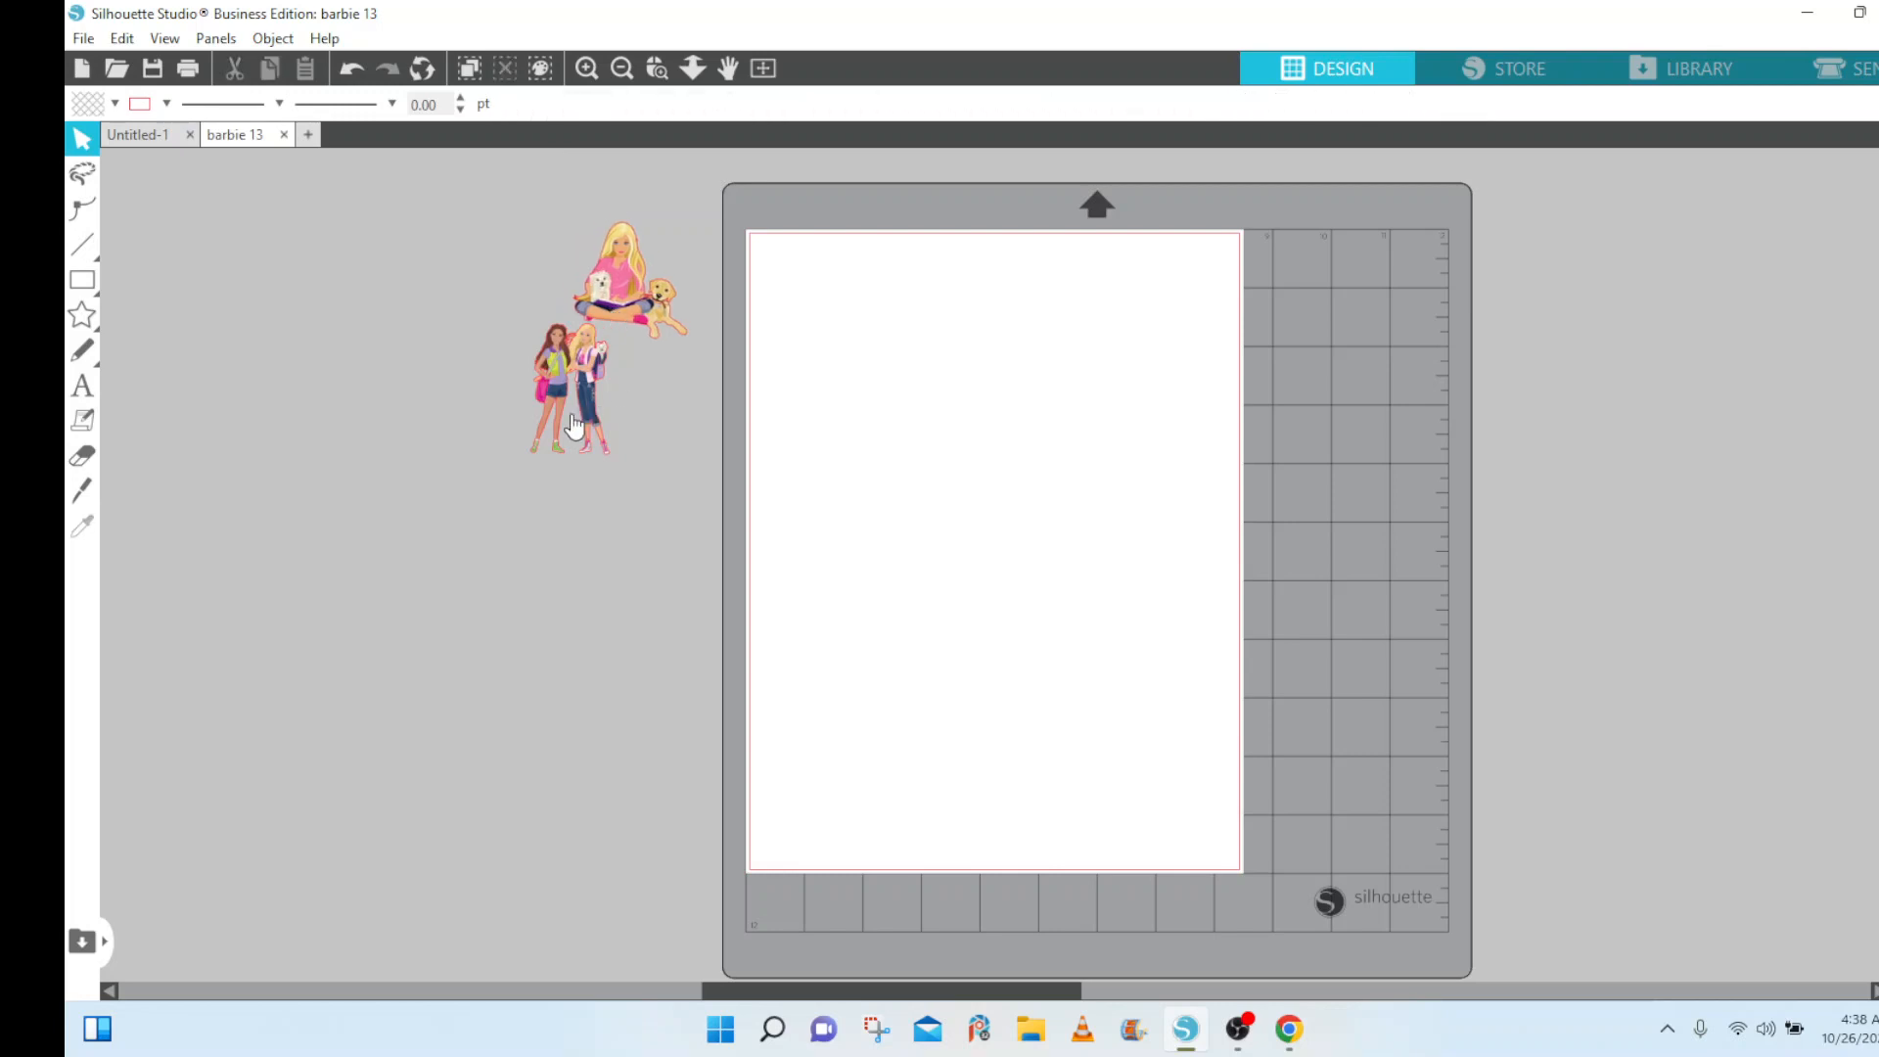
pyautogui.moveTo(578, 421); pyautogui.dragTo(526, 308)
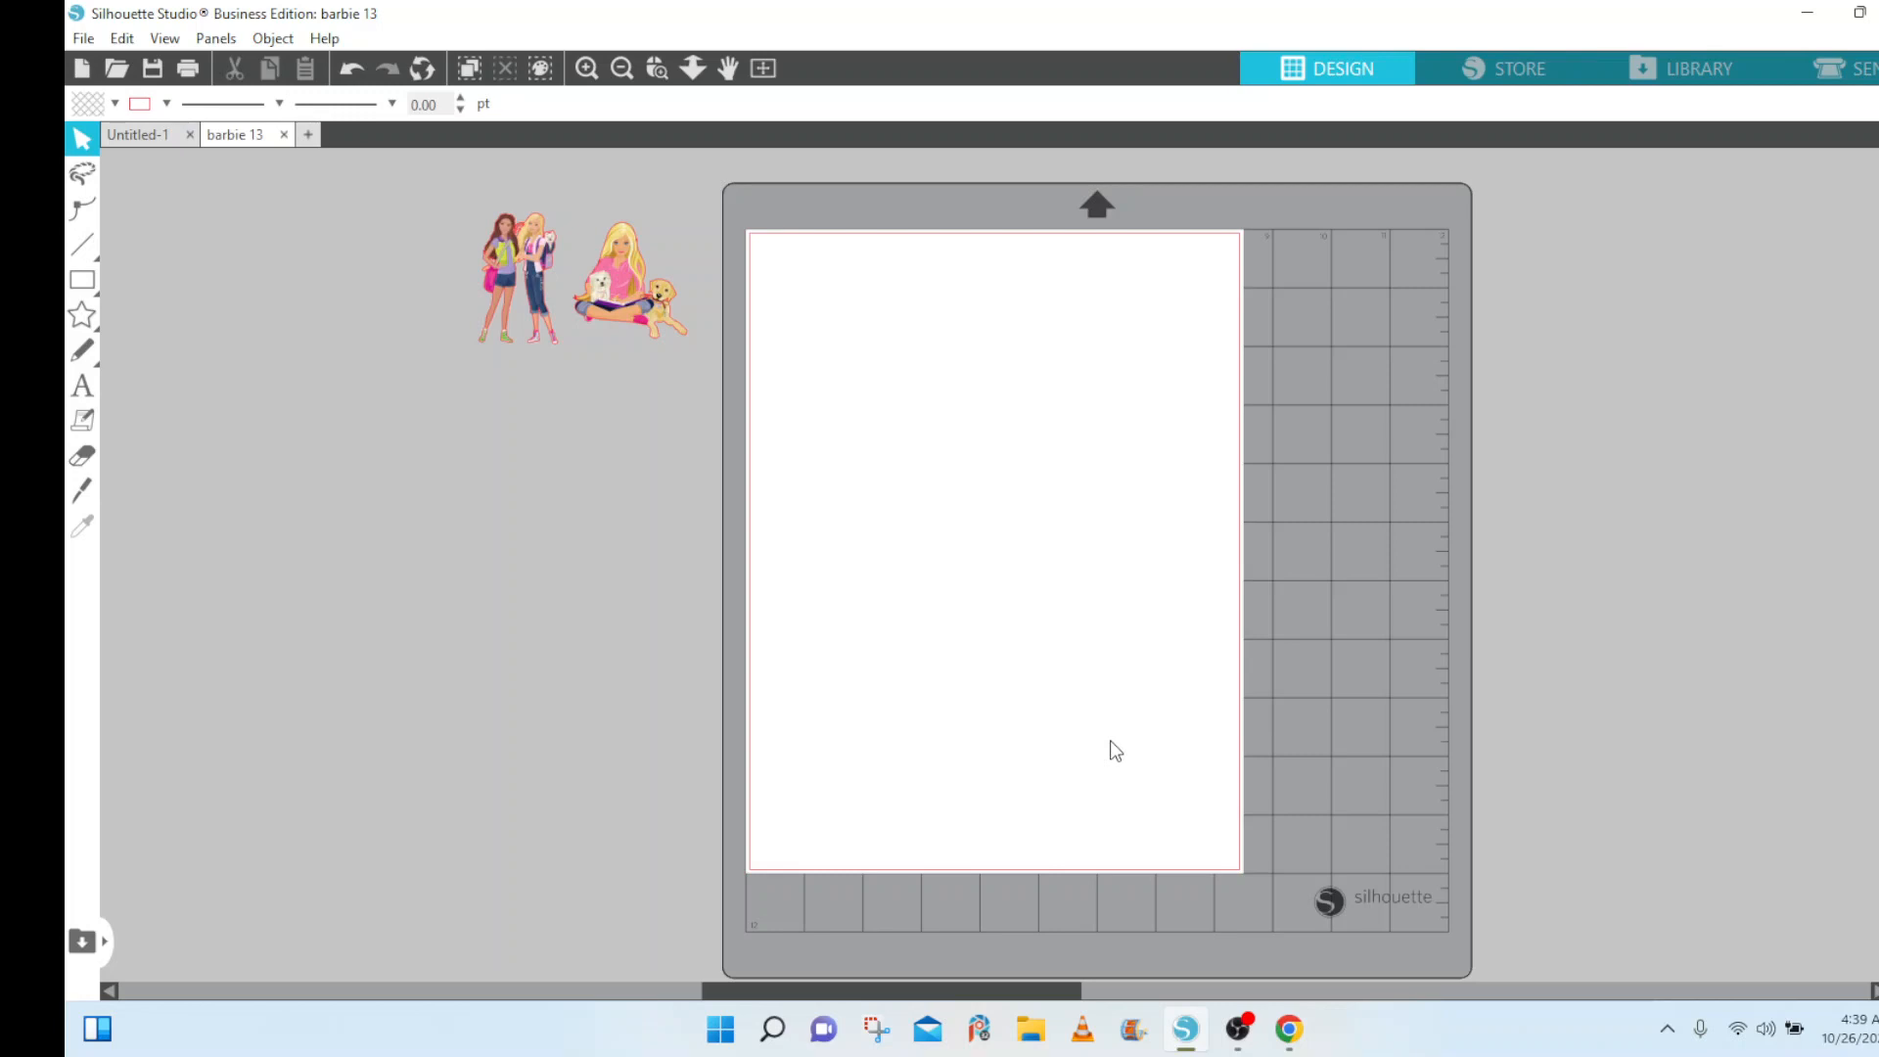
# Draw a rectangle on the upper part of the page and set its size to 4.25 × 5.5 in.
pyautogui.click(88, 272)
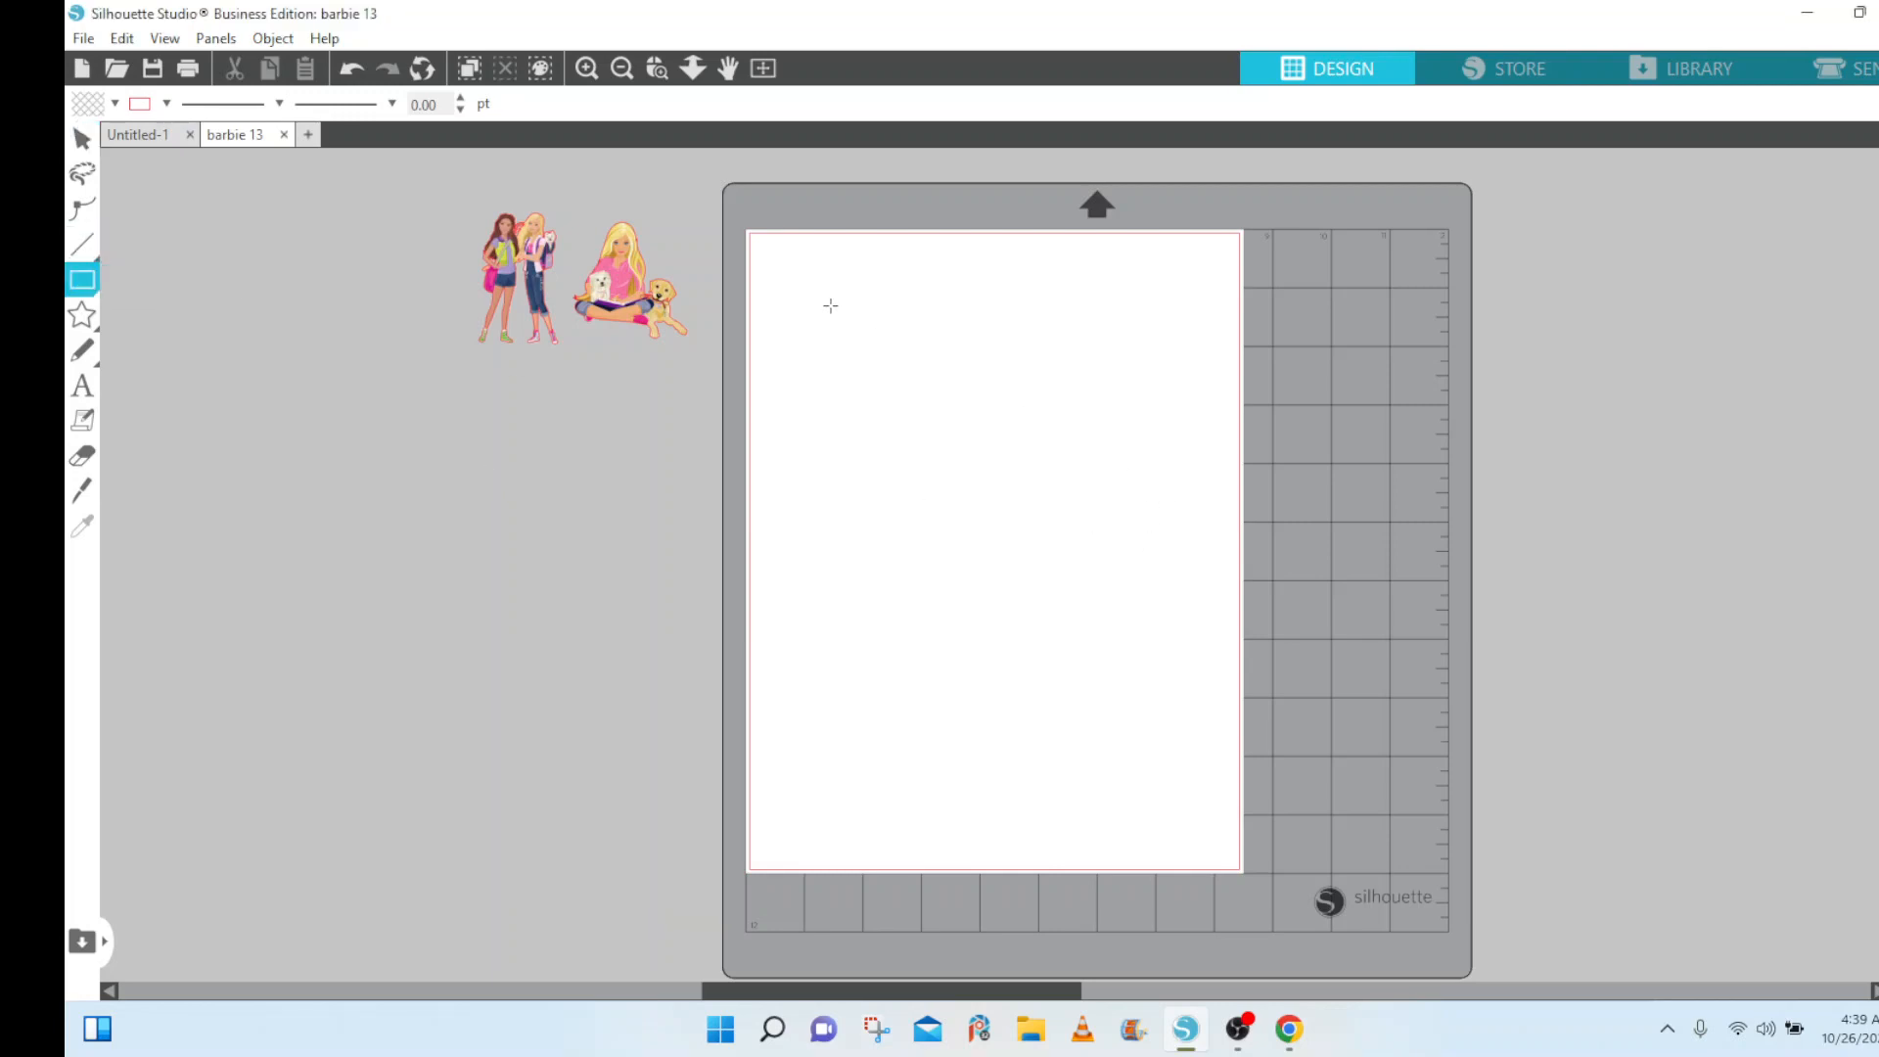
pyautogui.moveTo(827, 305)
pyautogui.mouseDown()
pyautogui.moveTo(829, 443)
pyautogui.moveTo(860, 478)
pyautogui.moveTo(990, 492)
pyautogui.mouseUp()
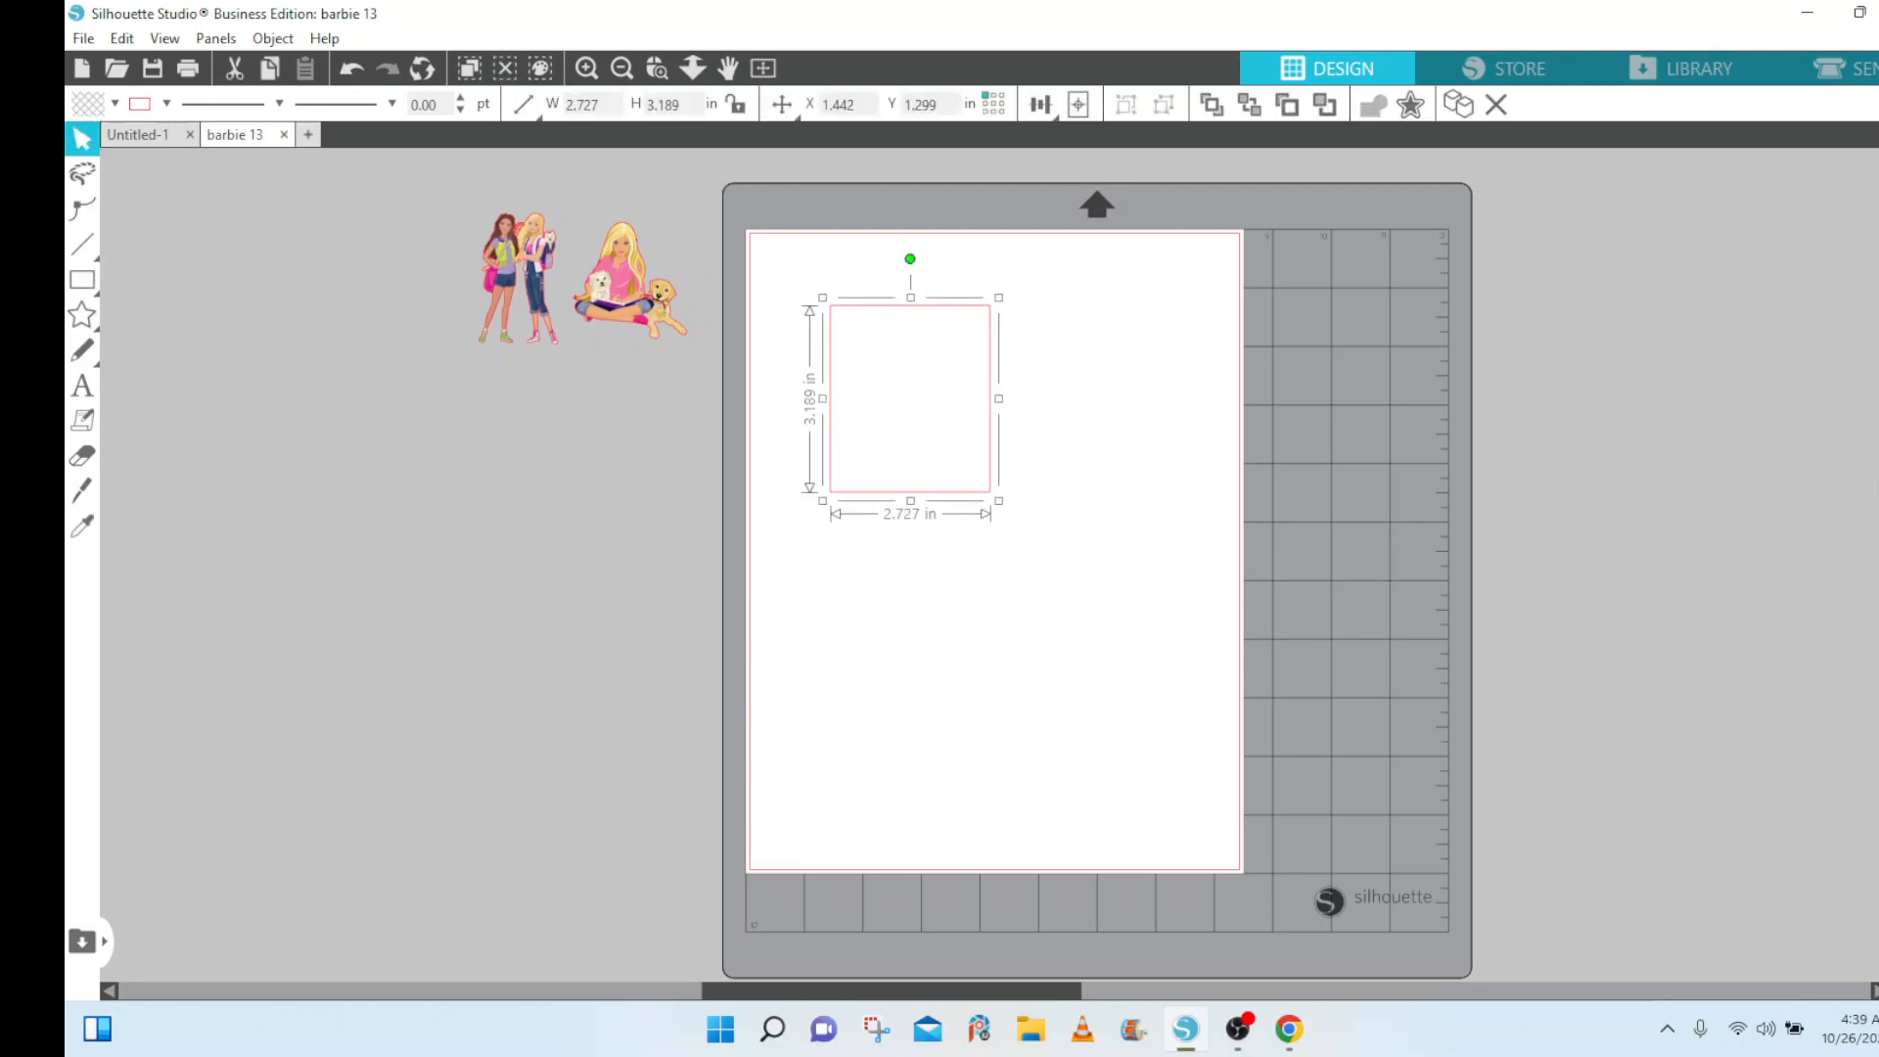
pyautogui.click(1605, 187)
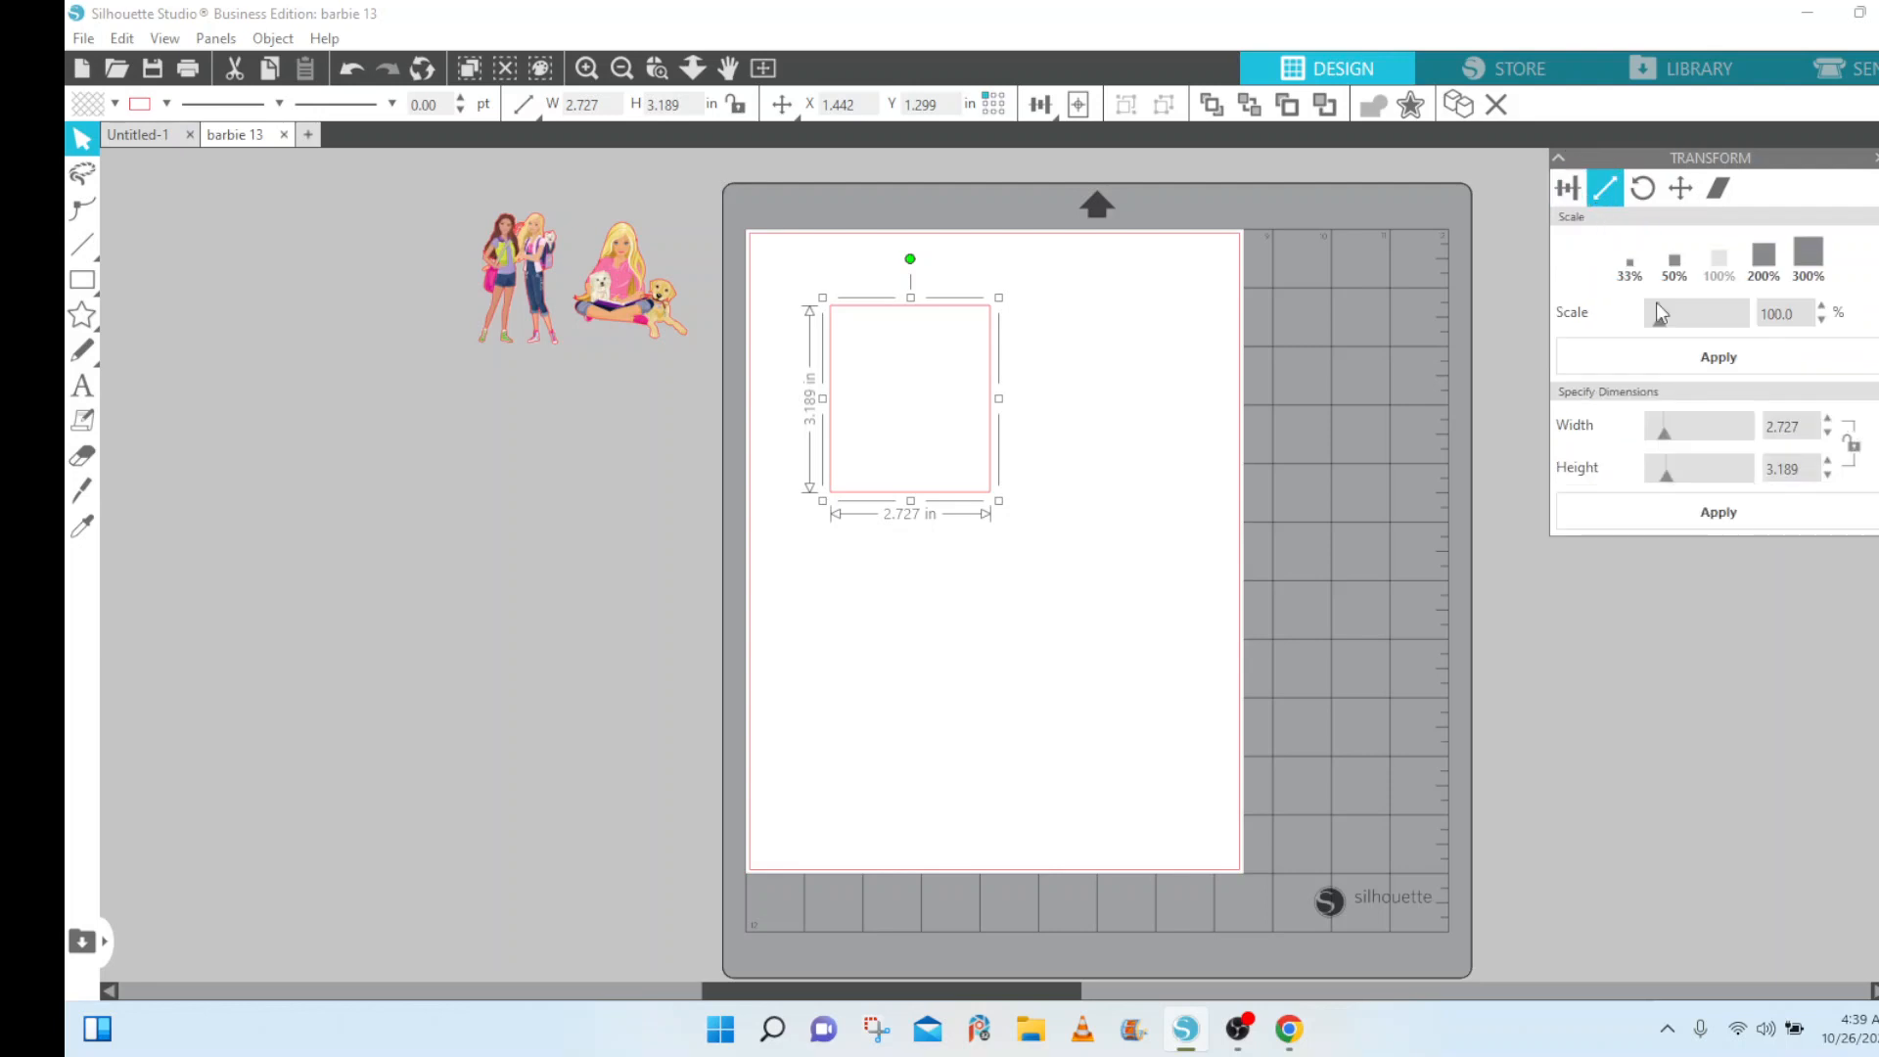
pyautogui.click(1807, 423)
pyautogui.press('BackSpace')
pyautogui.press('BackSpace')
pyautogui.press('BackSpace')
pyautogui.press('BackSpace')
pyautogui.press('BackSpace')
pyautogui.write('4.25')
pyautogui.click(1810, 473)
pyautogui.press('BackSpace')
pyautogui.press('BackSpace')
pyautogui.press('BackSpace')
pyautogui.write('5')
pyautogui.press('Return')
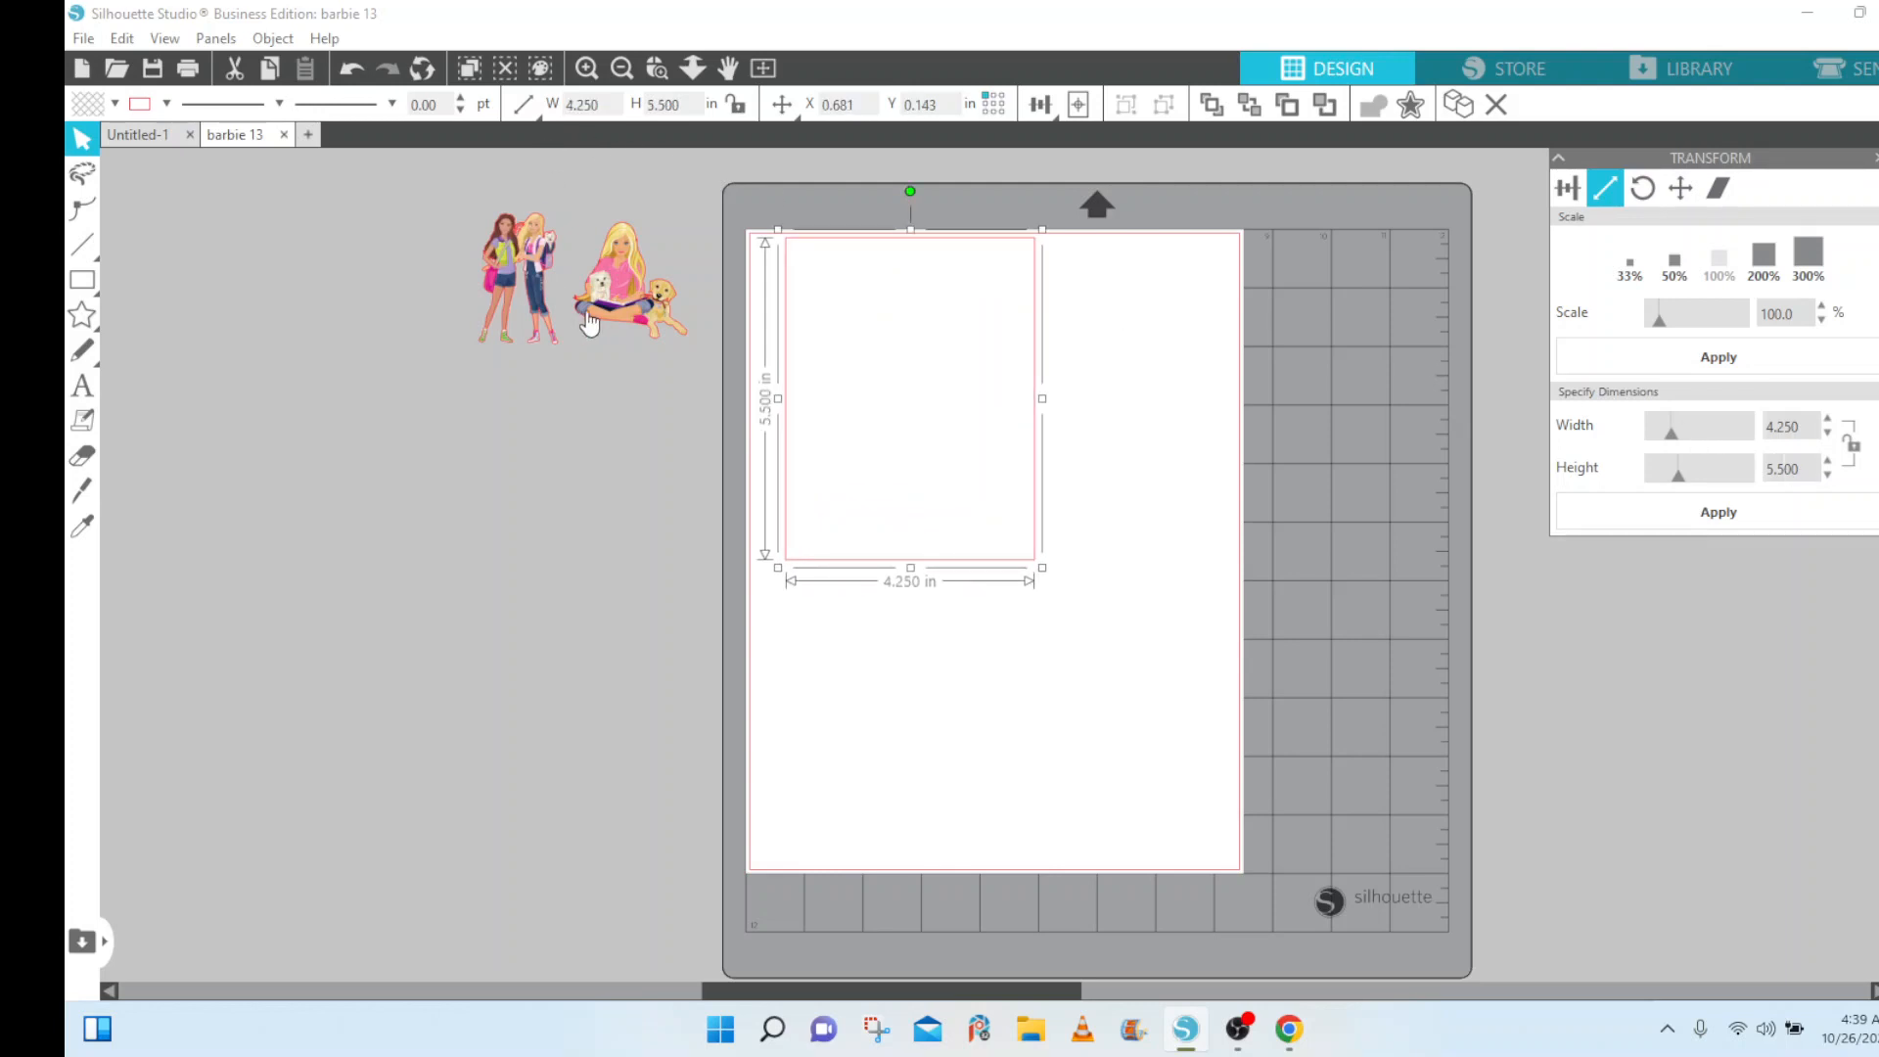
# Place the seated Barbie inside the rectangle, enlarge it to about 2.69 × 2.74 in, and look up the print command.
pyautogui.moveTo(649, 310); pyautogui.dragTo(1020, 532)
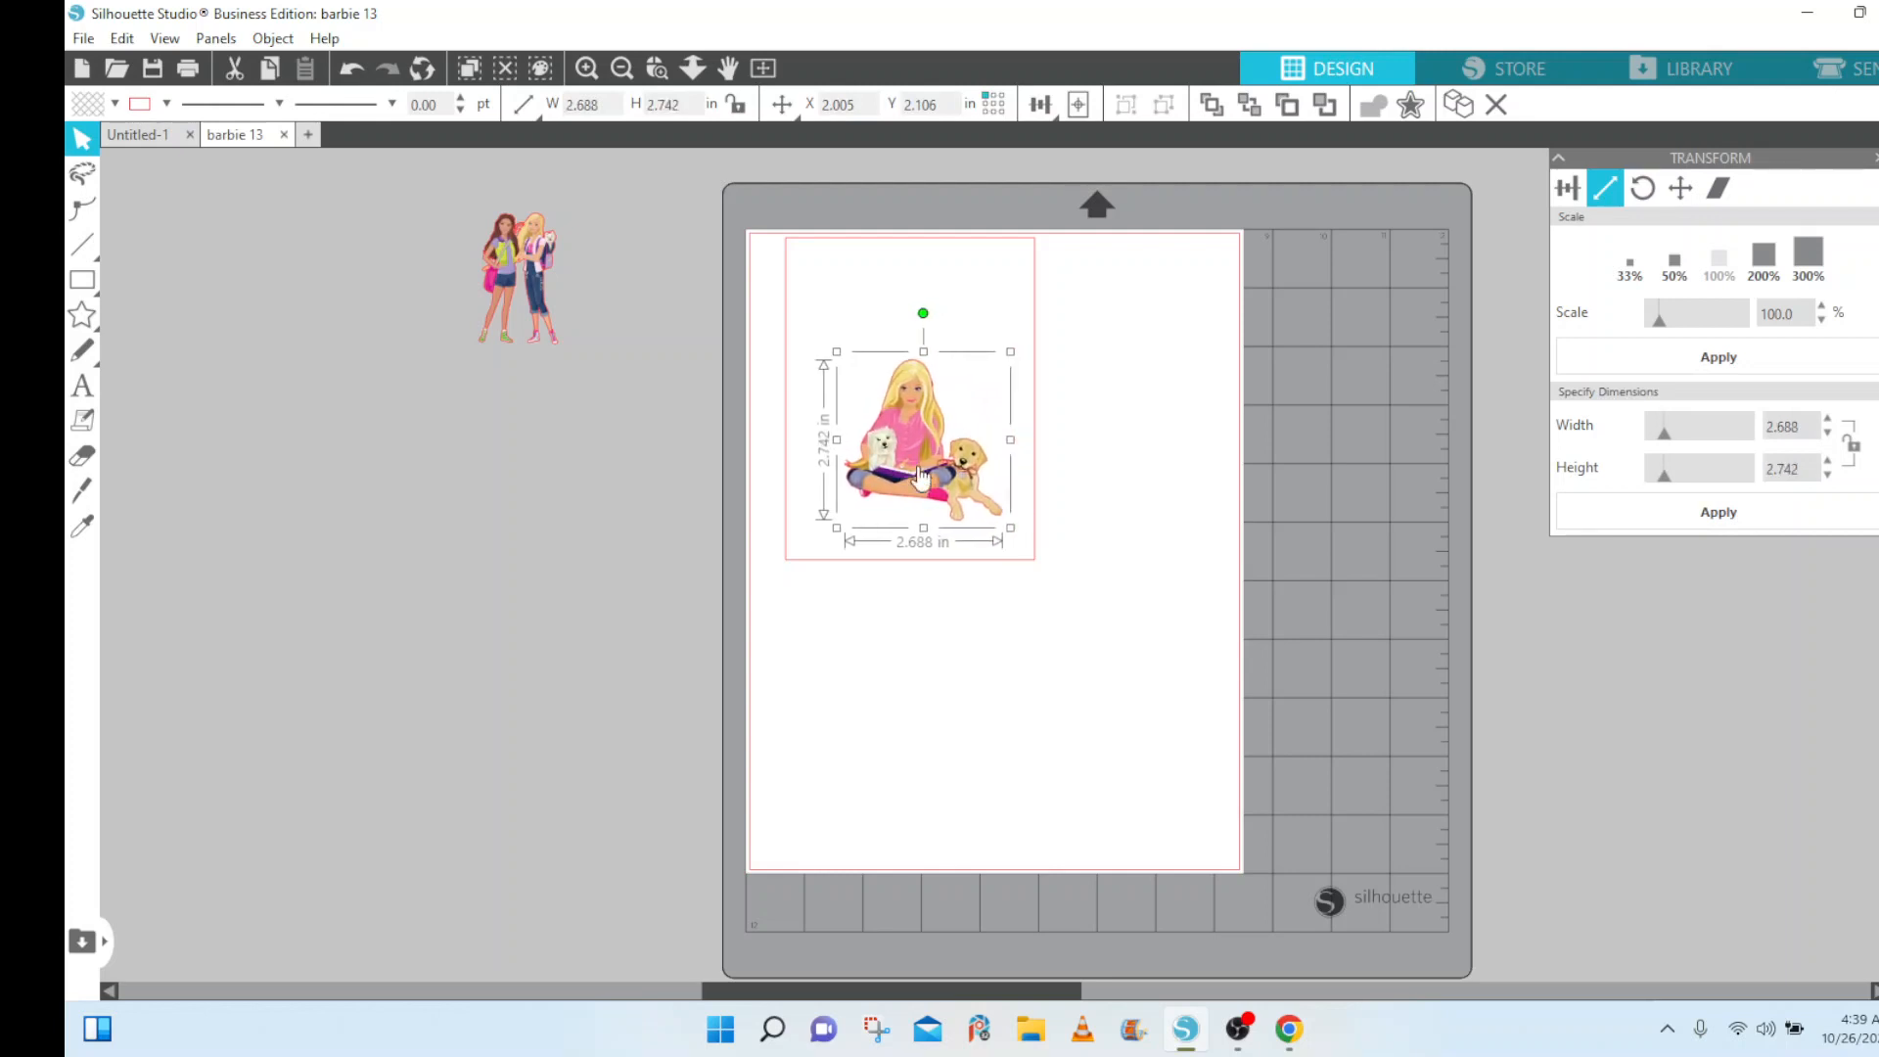
pyautogui.click(650, 480)
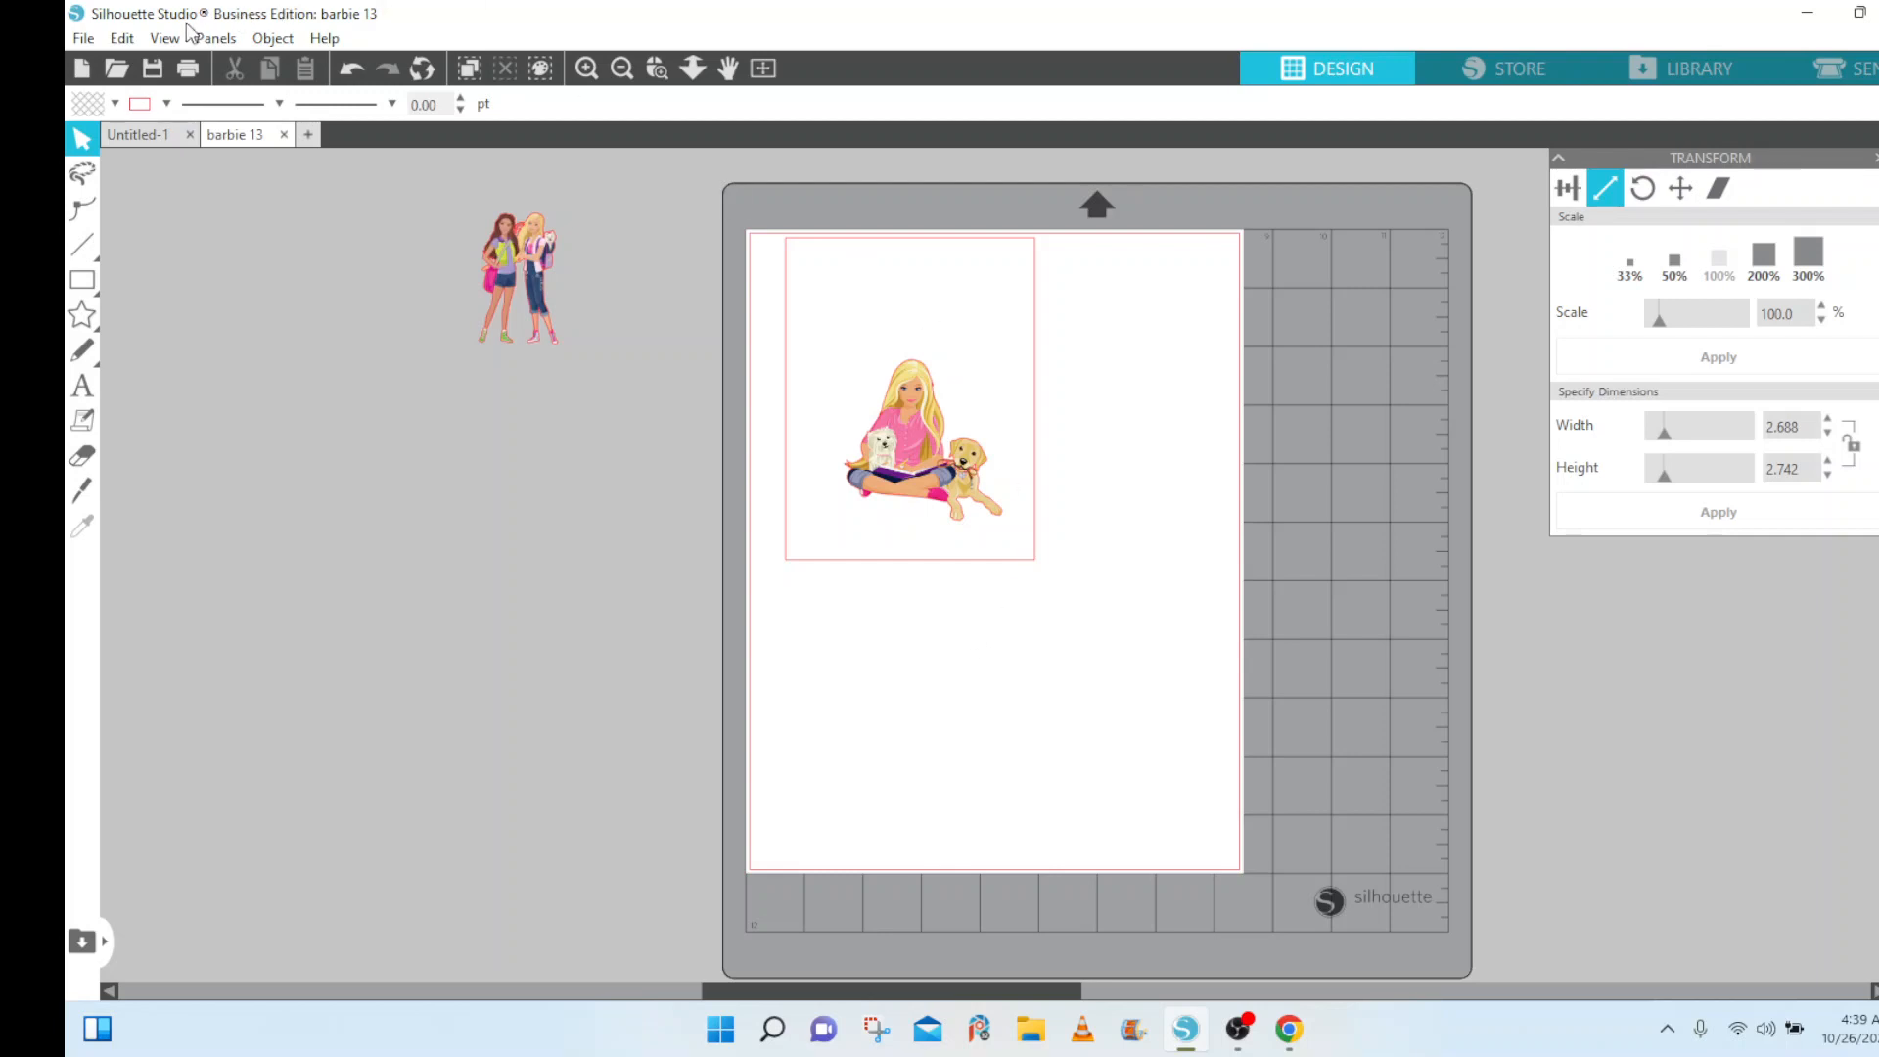
pyautogui.click(88, 41)
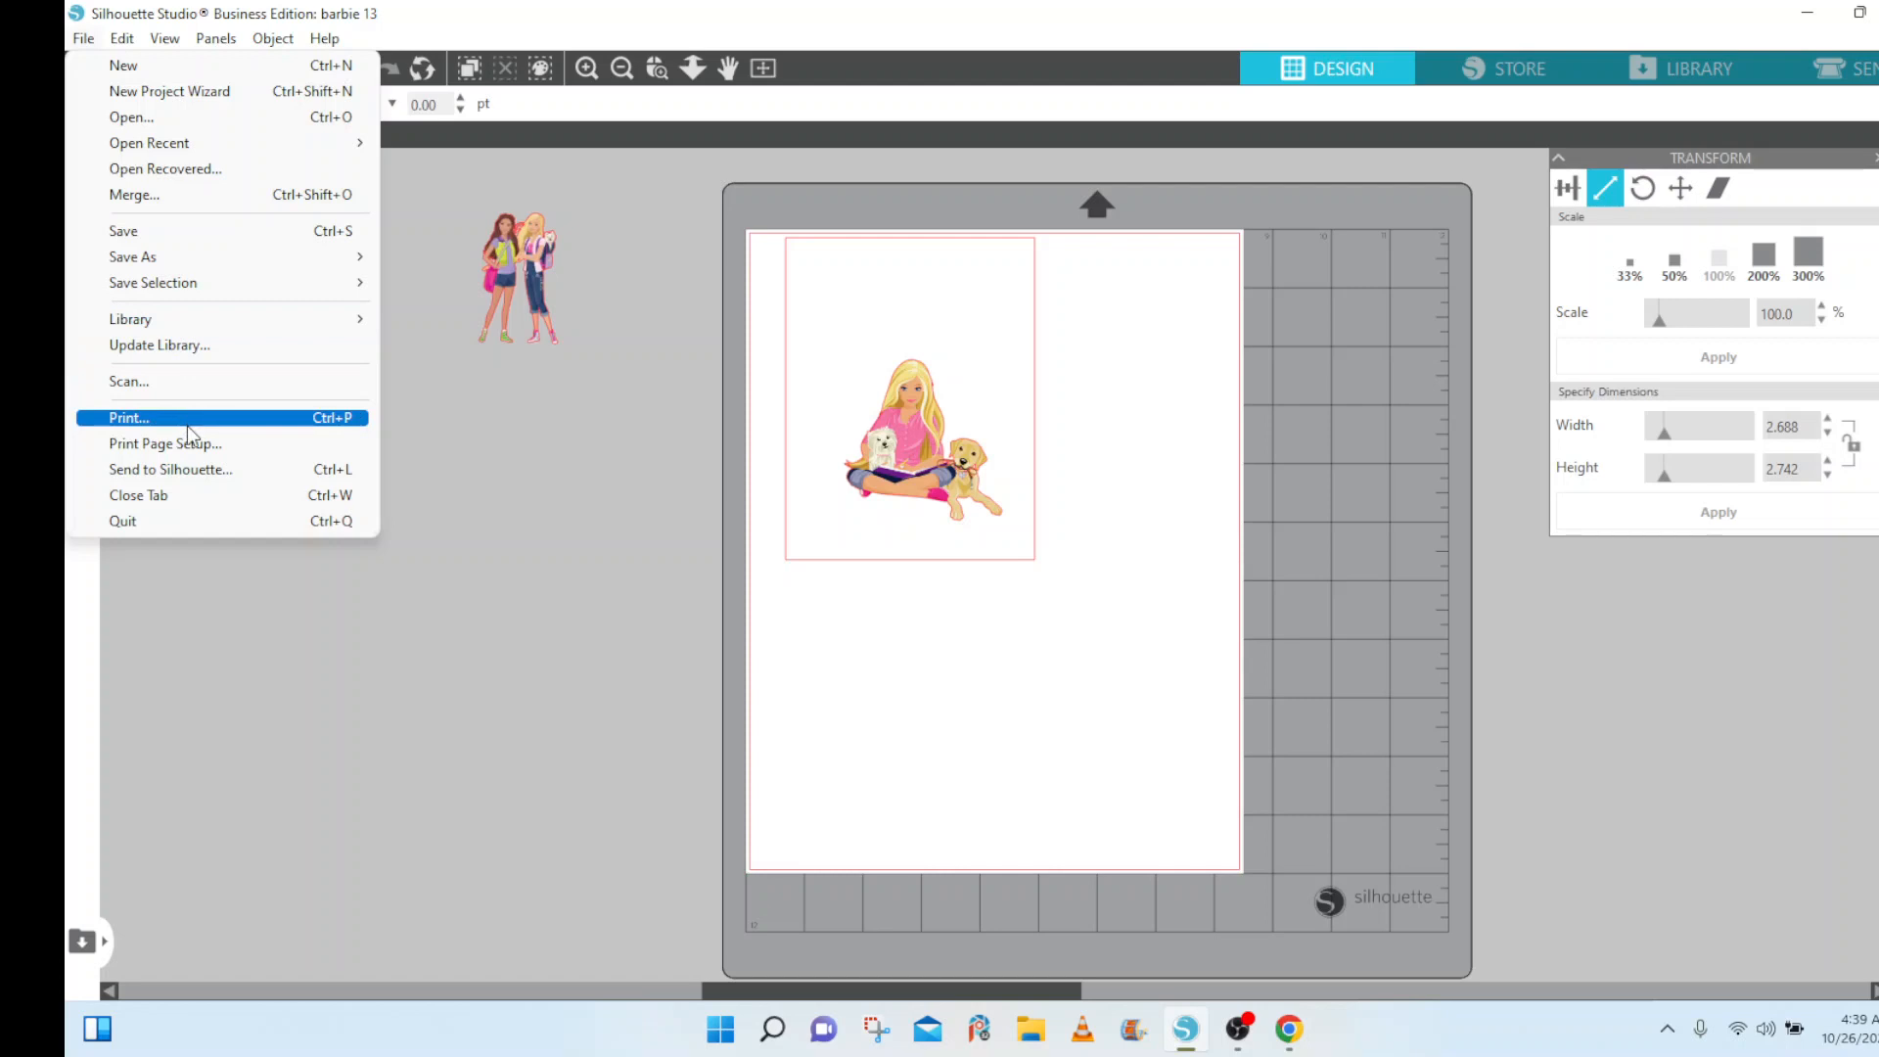
pyautogui.click(474, 496)
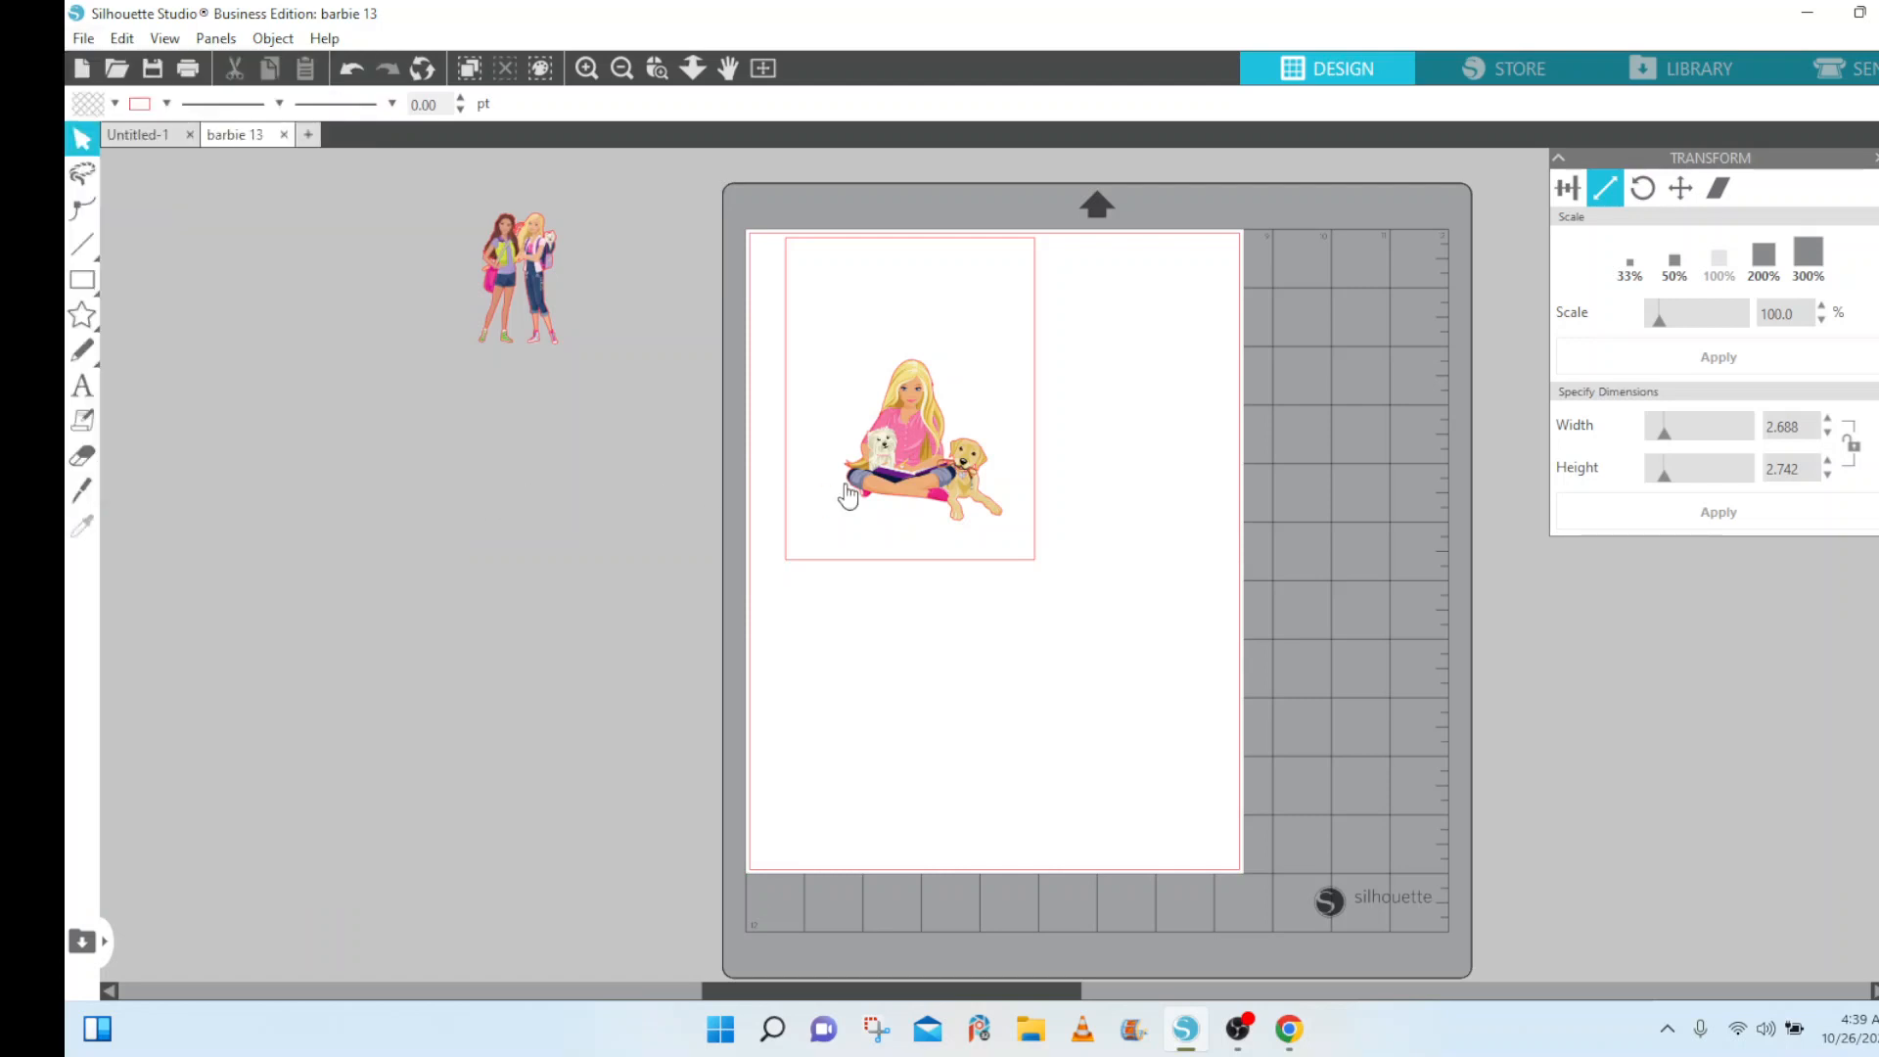
# Clear the page by moving the seated Barbie off its left side and the rectangle off its right side.
pyautogui.moveTo(848, 497); pyautogui.dragTo(453, 448)
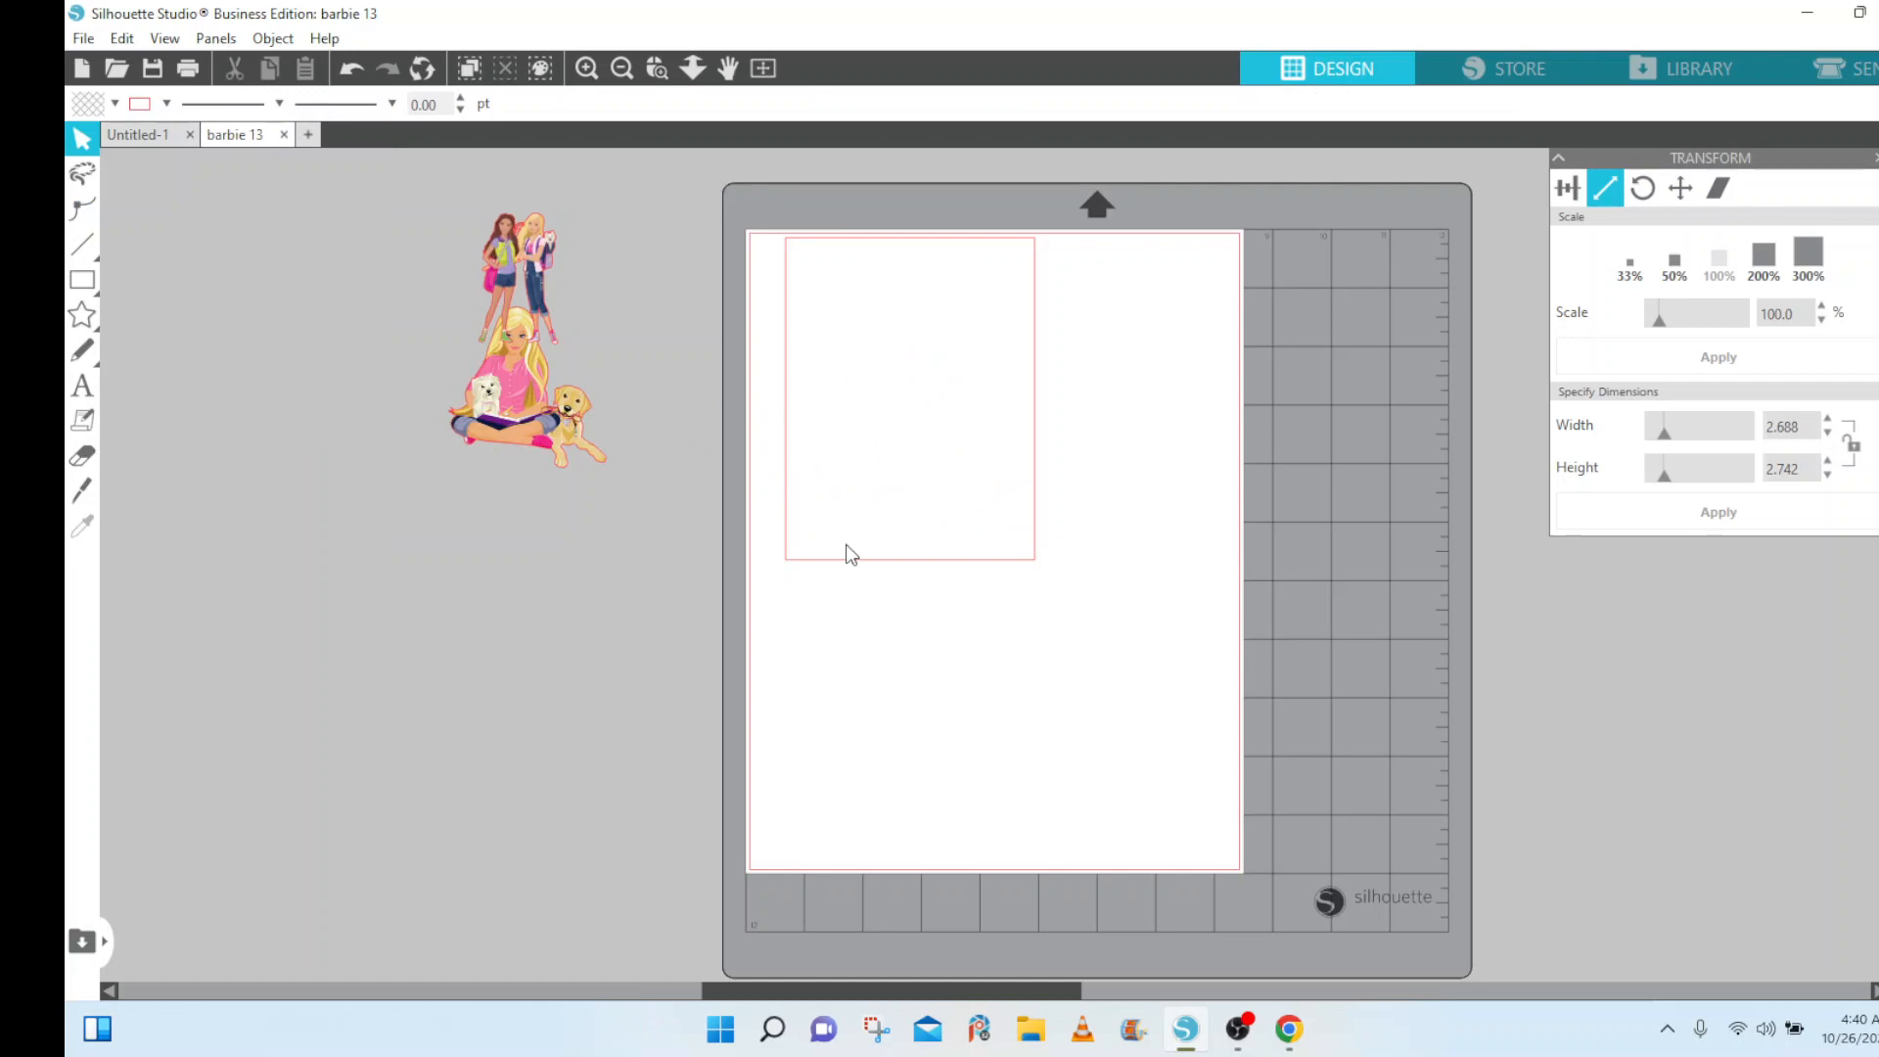
pyautogui.moveTo(846, 550); pyautogui.dragTo(1192, 640)
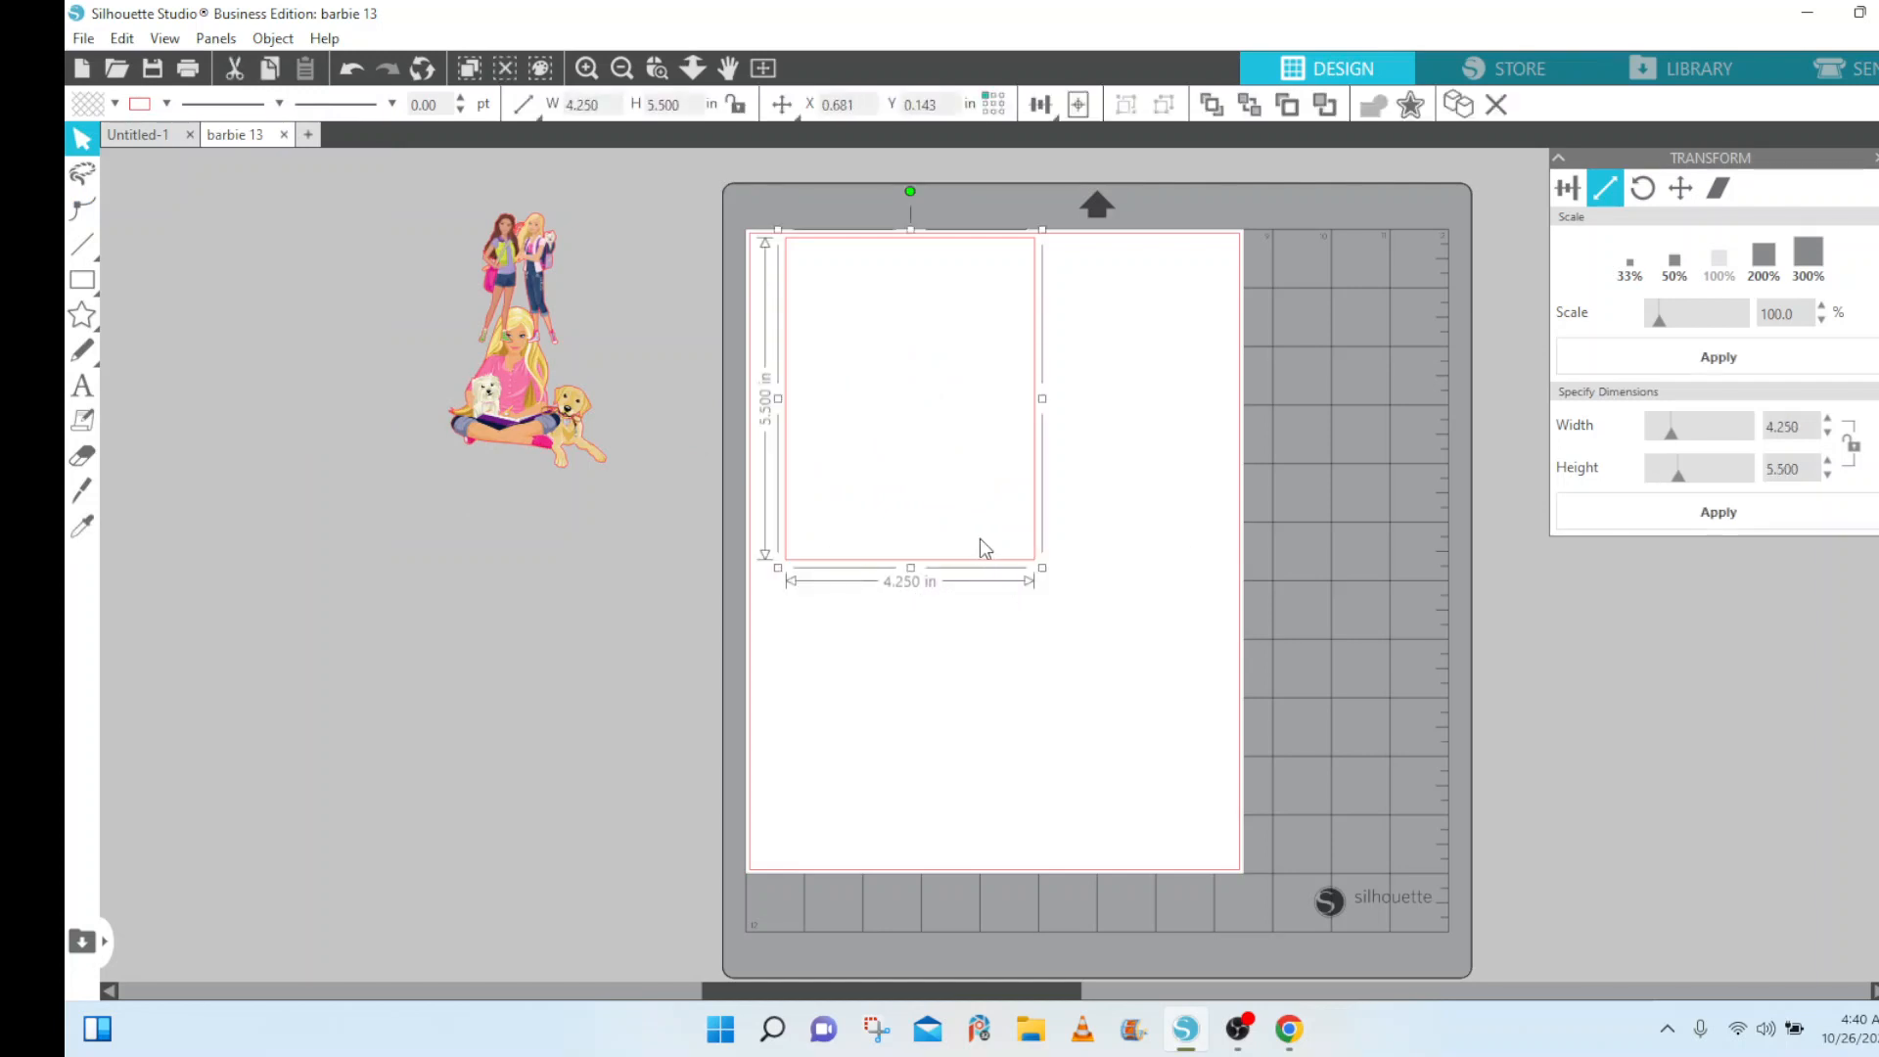
pyautogui.moveTo(1035, 551); pyautogui.dragTo(1604, 666)
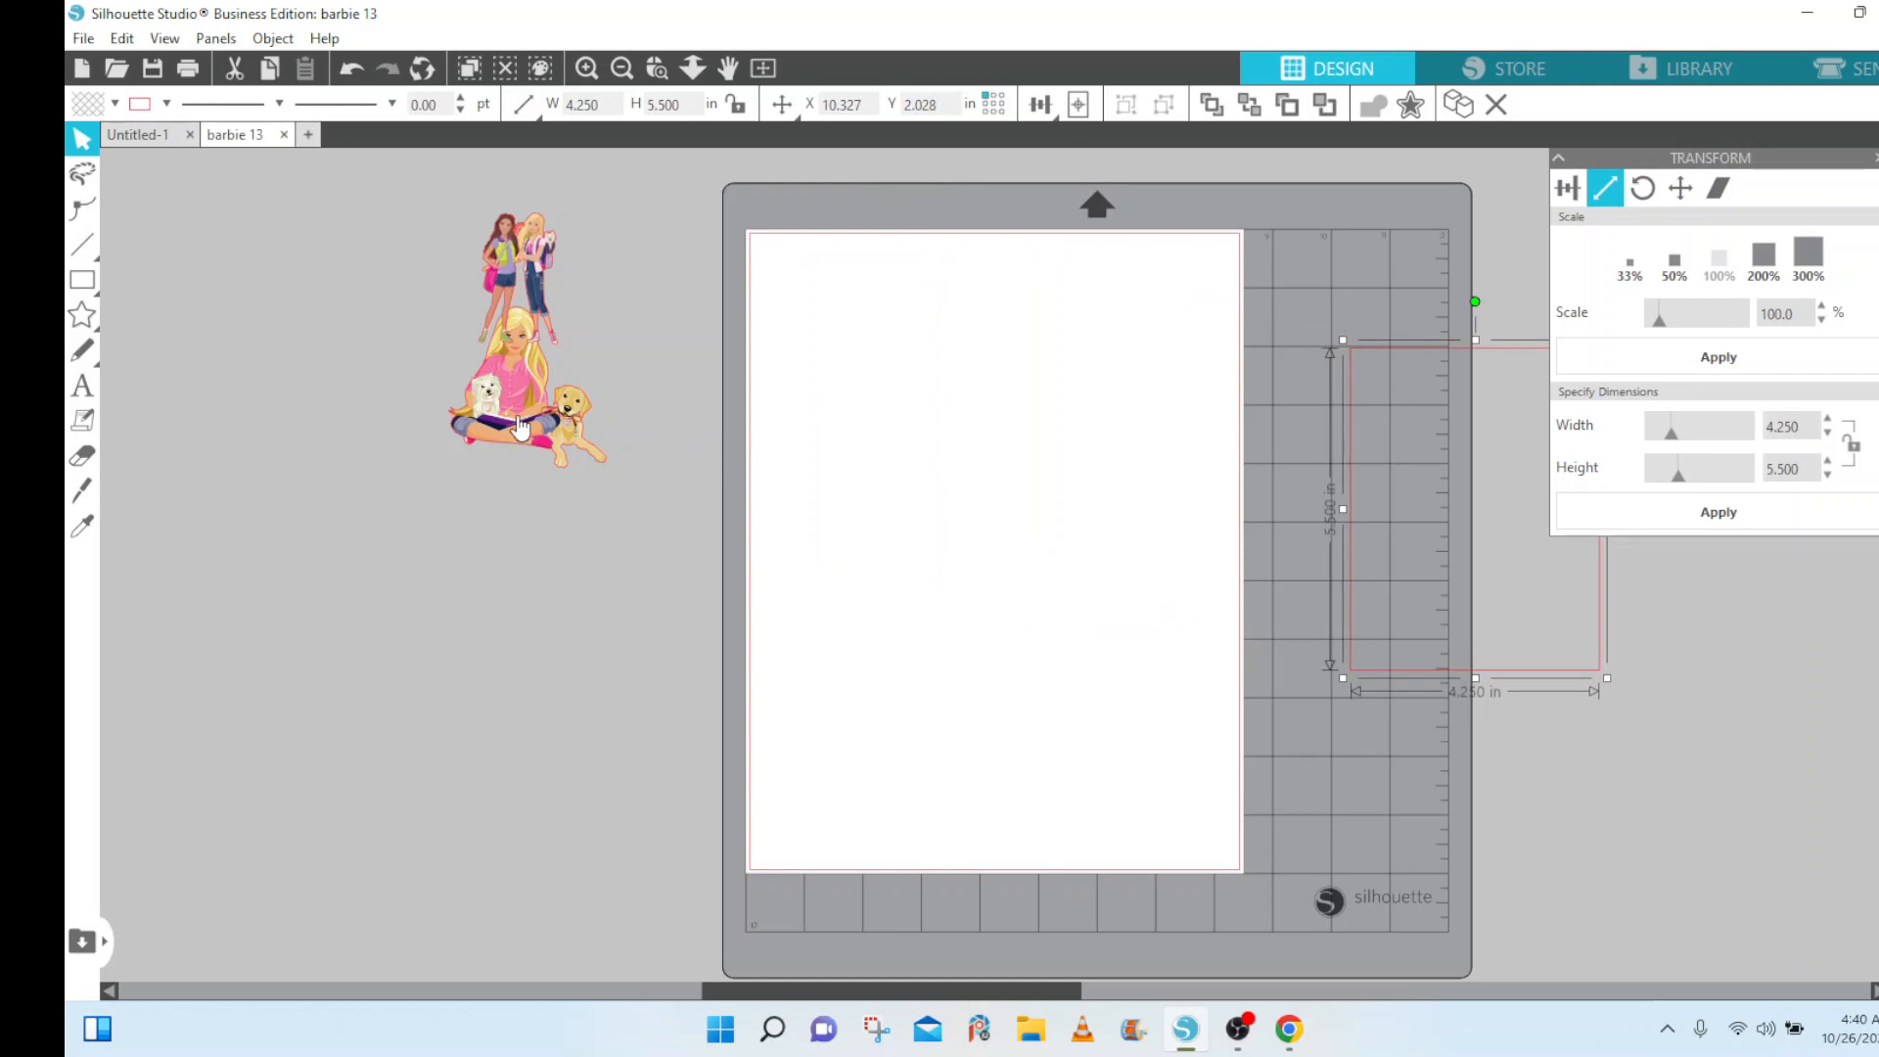
# Move the seated Barbie clear of the two-girls image and enlarge it to about 4.72 × 4.82 in.
pyautogui.moveTo(517, 415); pyautogui.dragTo(373, 397)
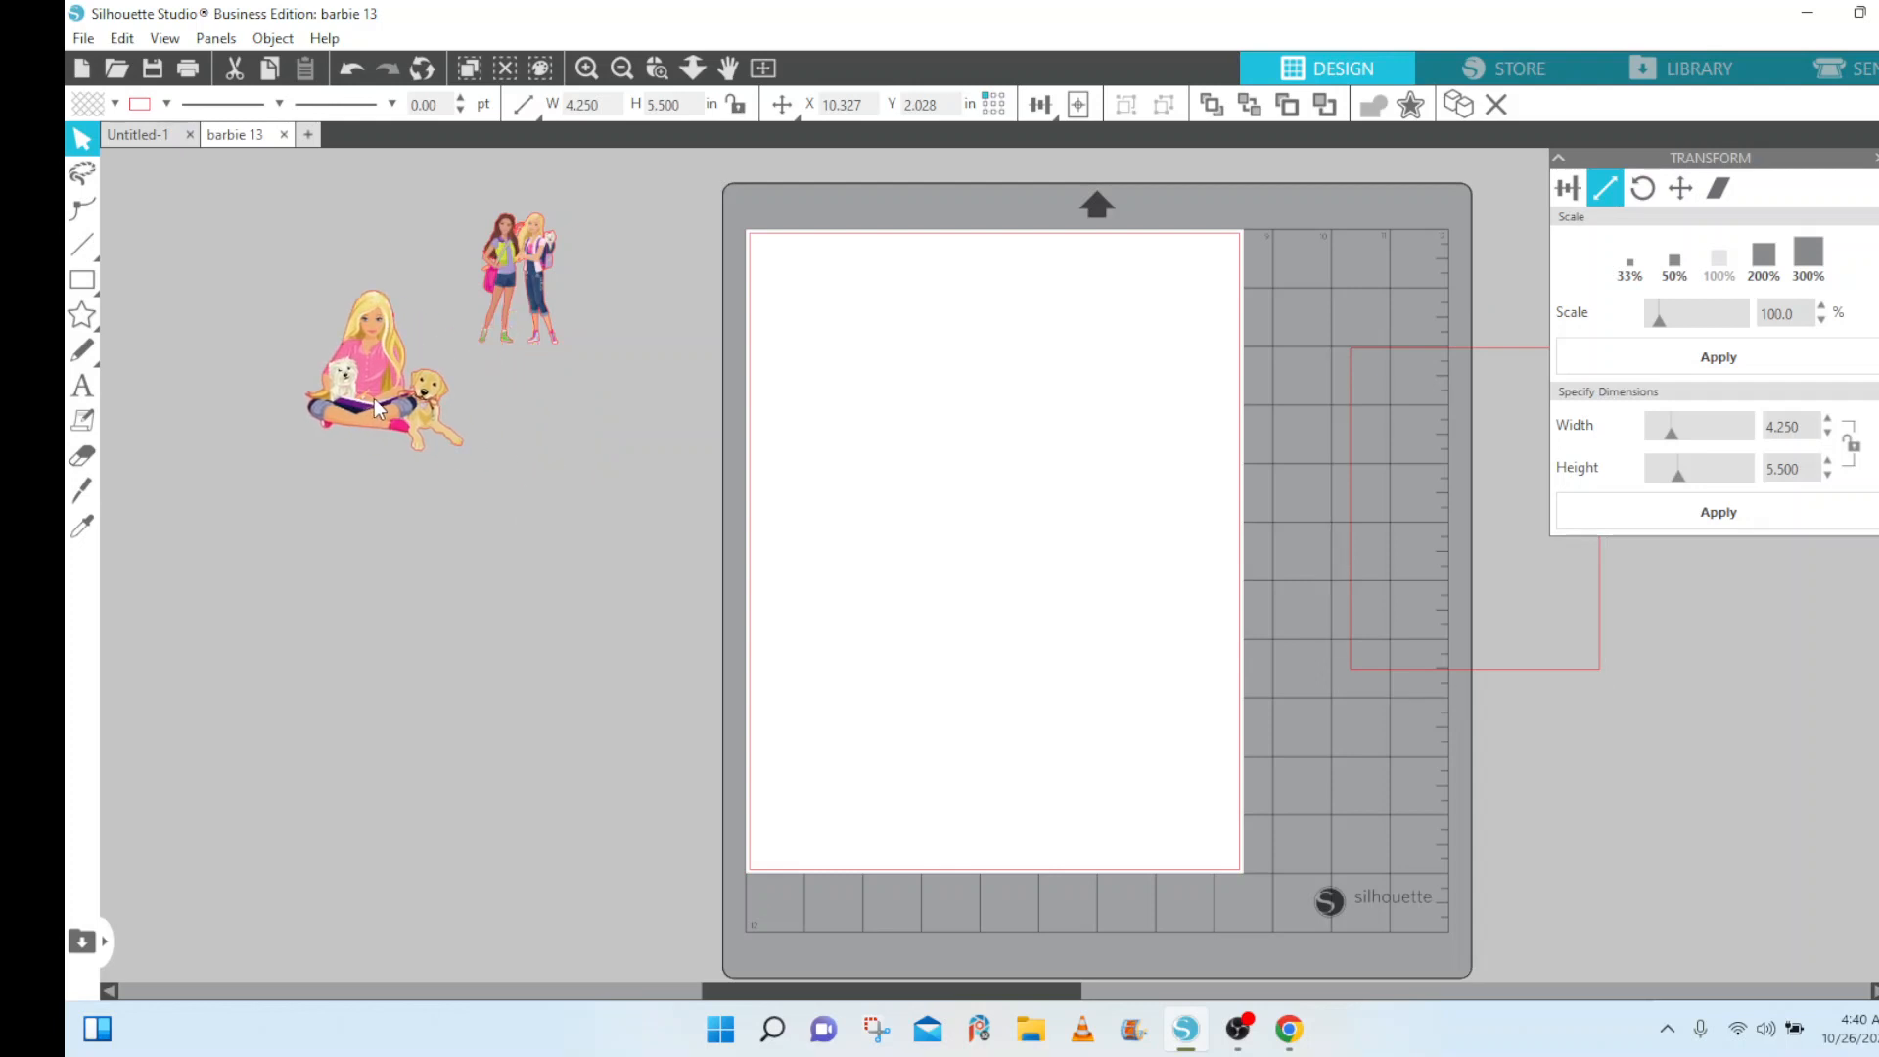
pyautogui.click(448, 423)
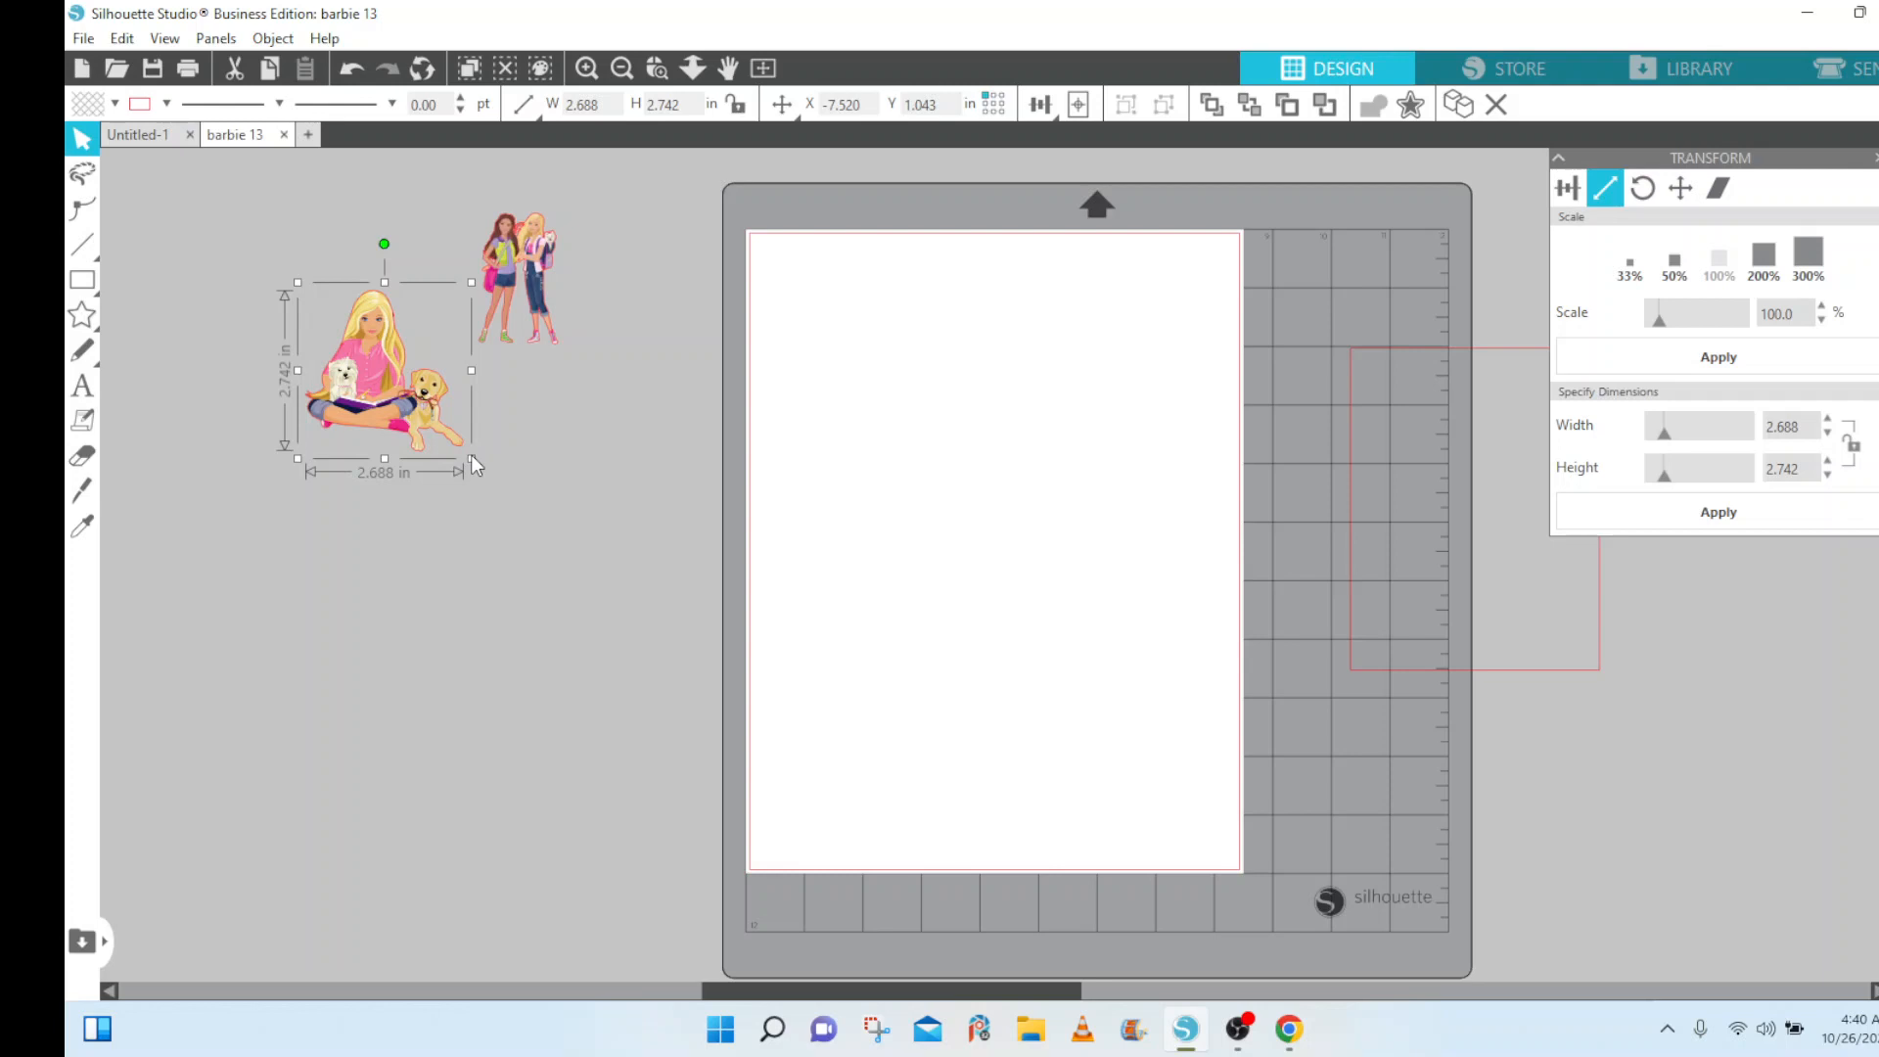
pyautogui.click(481, 468)
pyautogui.click(428, 423)
pyautogui.moveTo(473, 458); pyautogui.dragTo(597, 593)
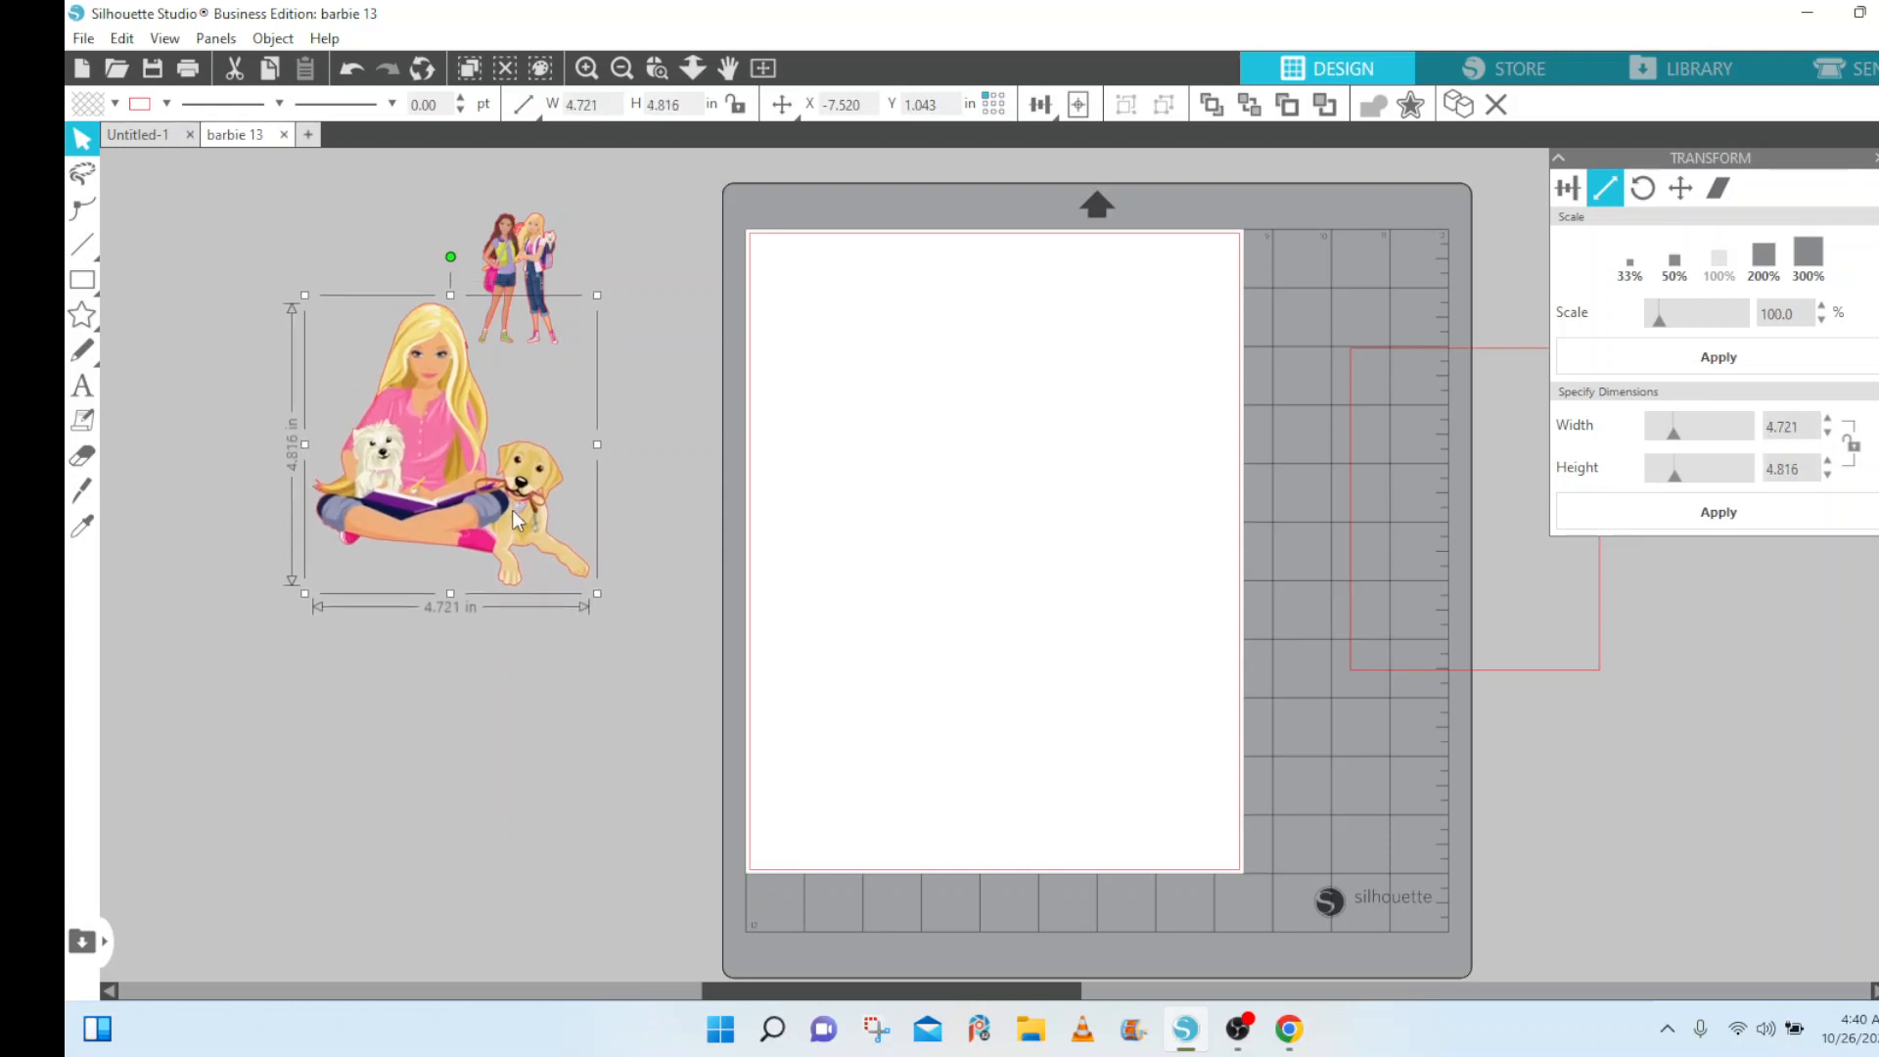
# Set the seated Barbie's line colour to transparent.
pyautogui.click(480, 245)
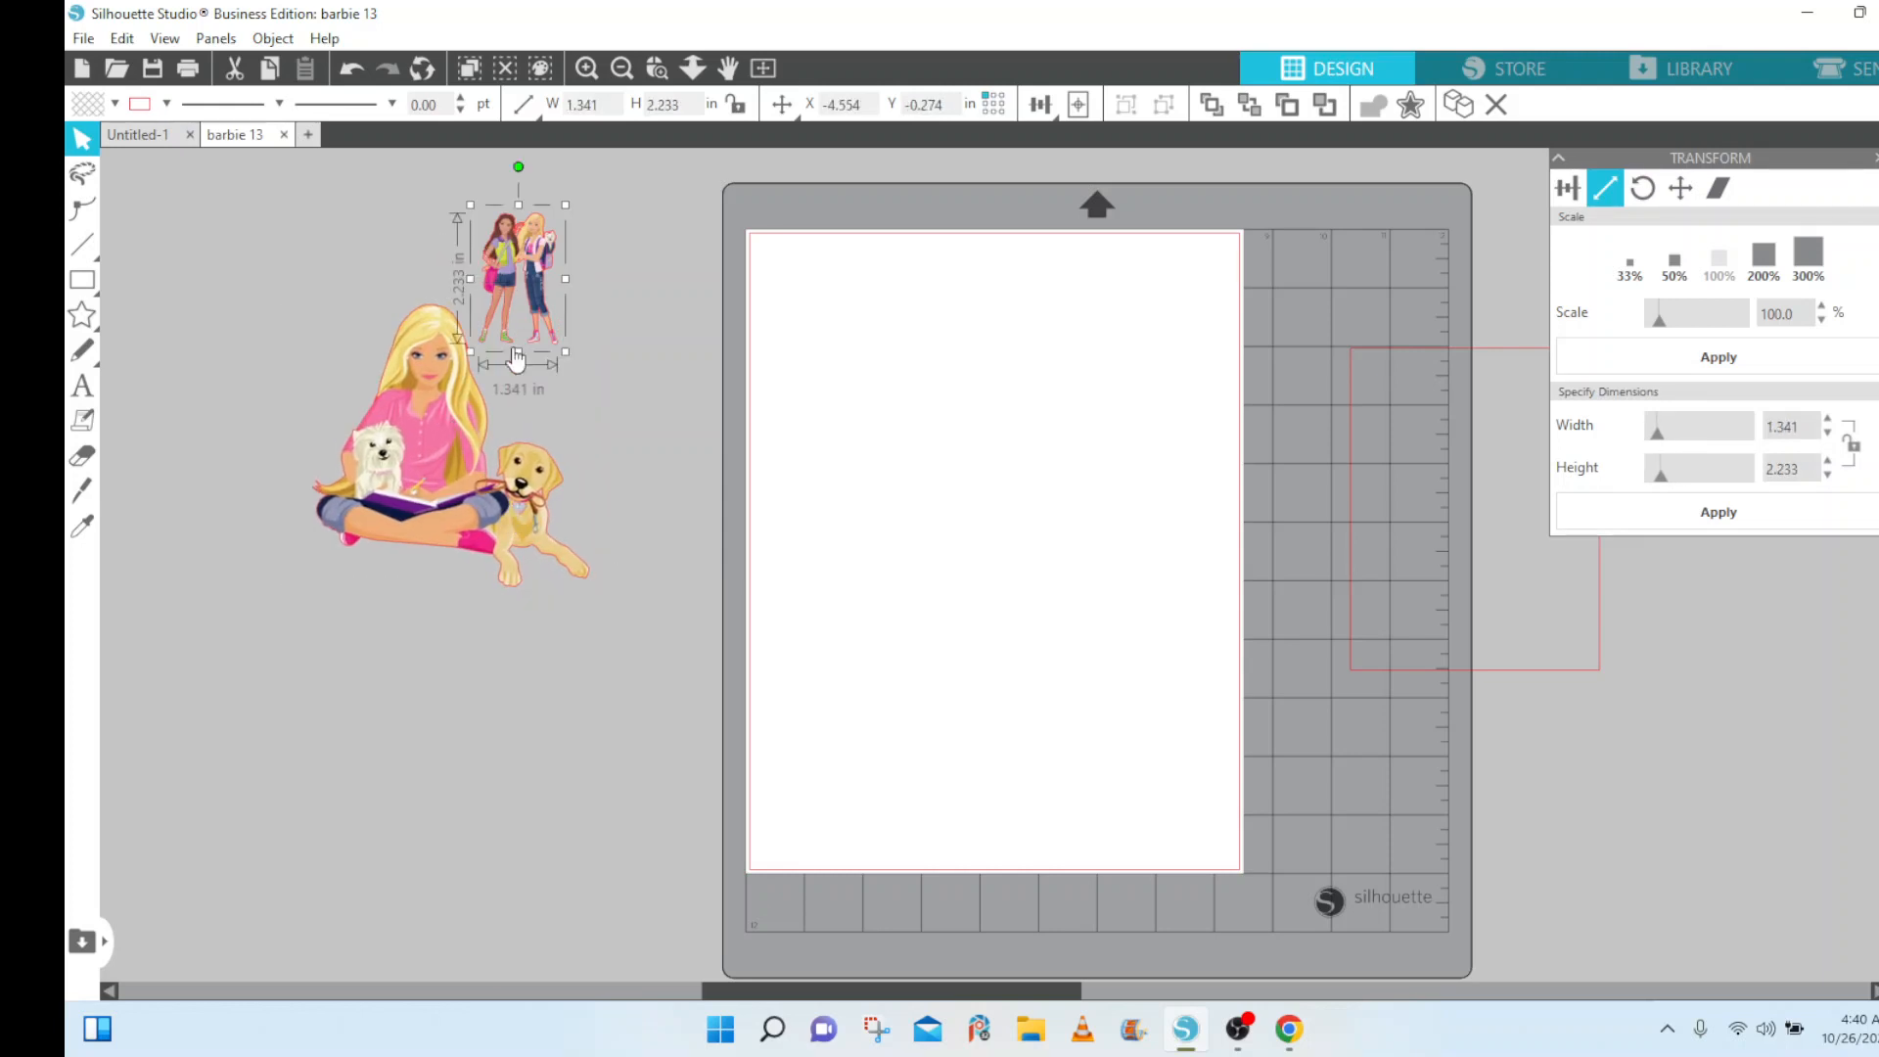
pyautogui.click(469, 402)
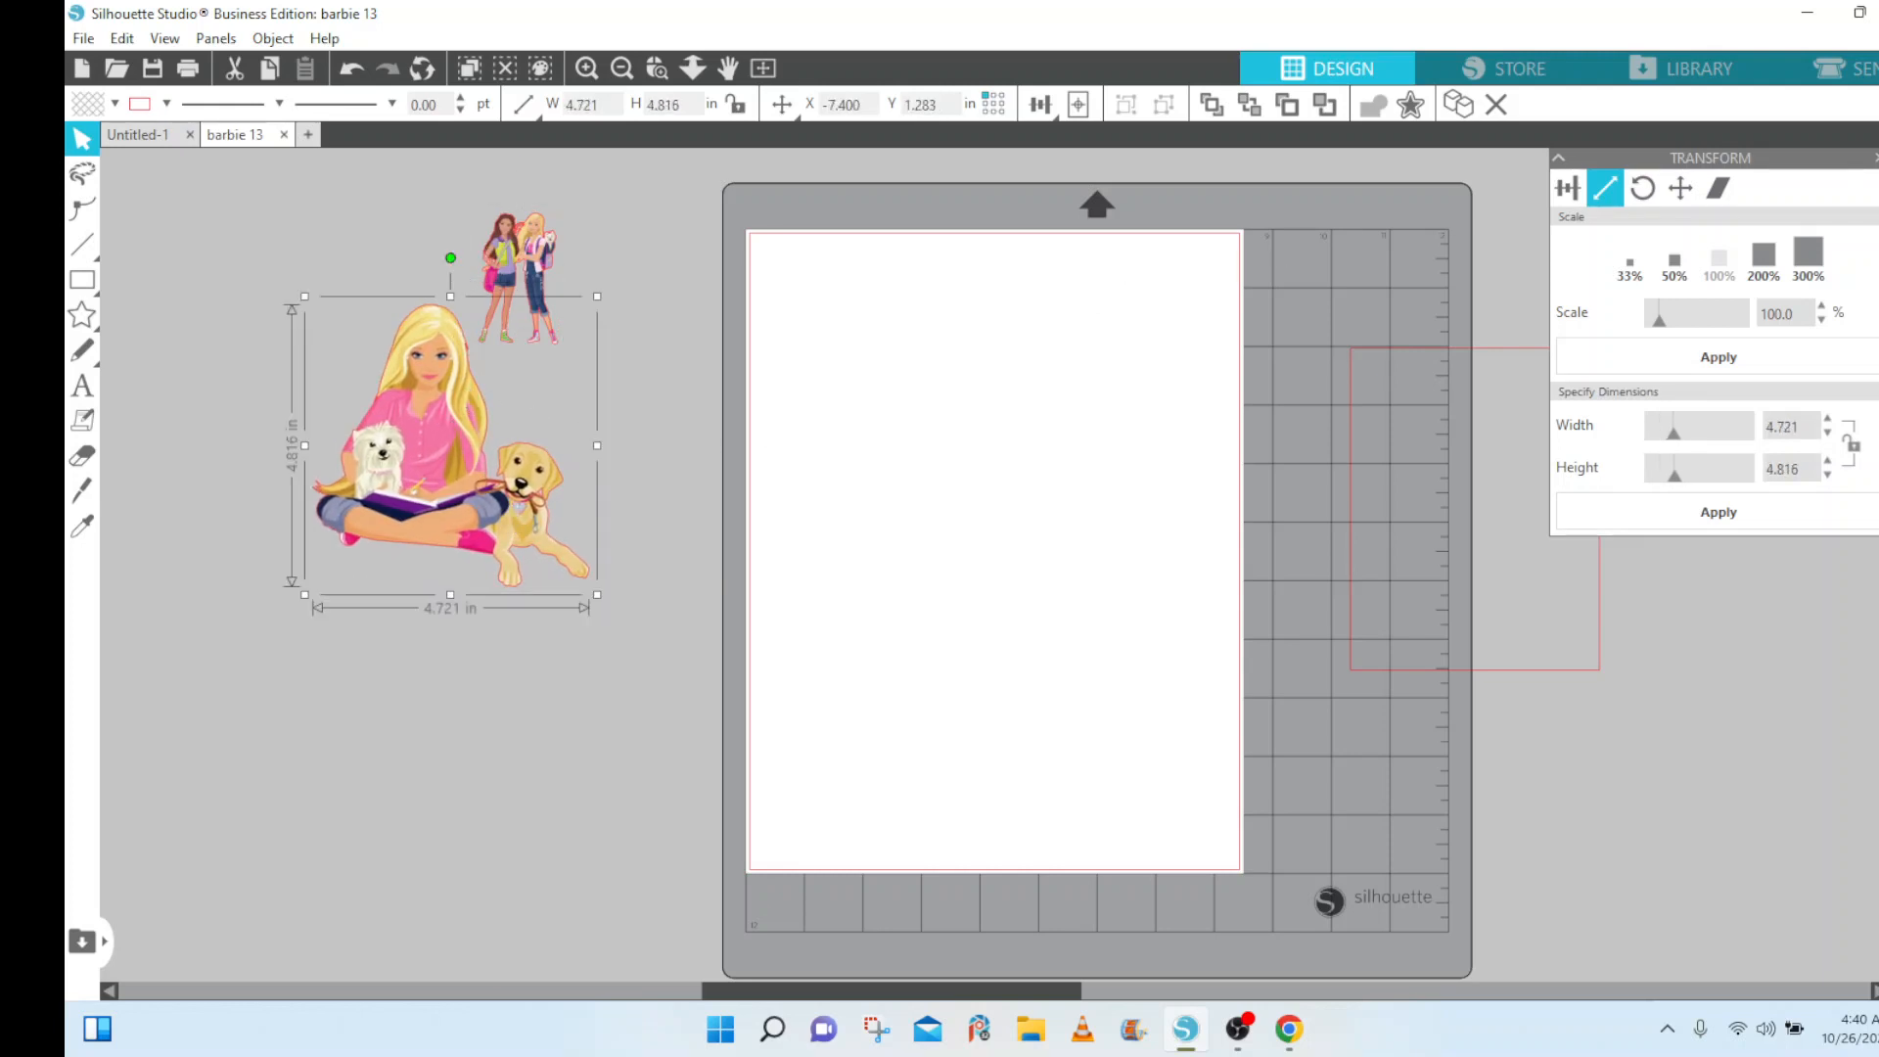
pyautogui.click(1877, 305)
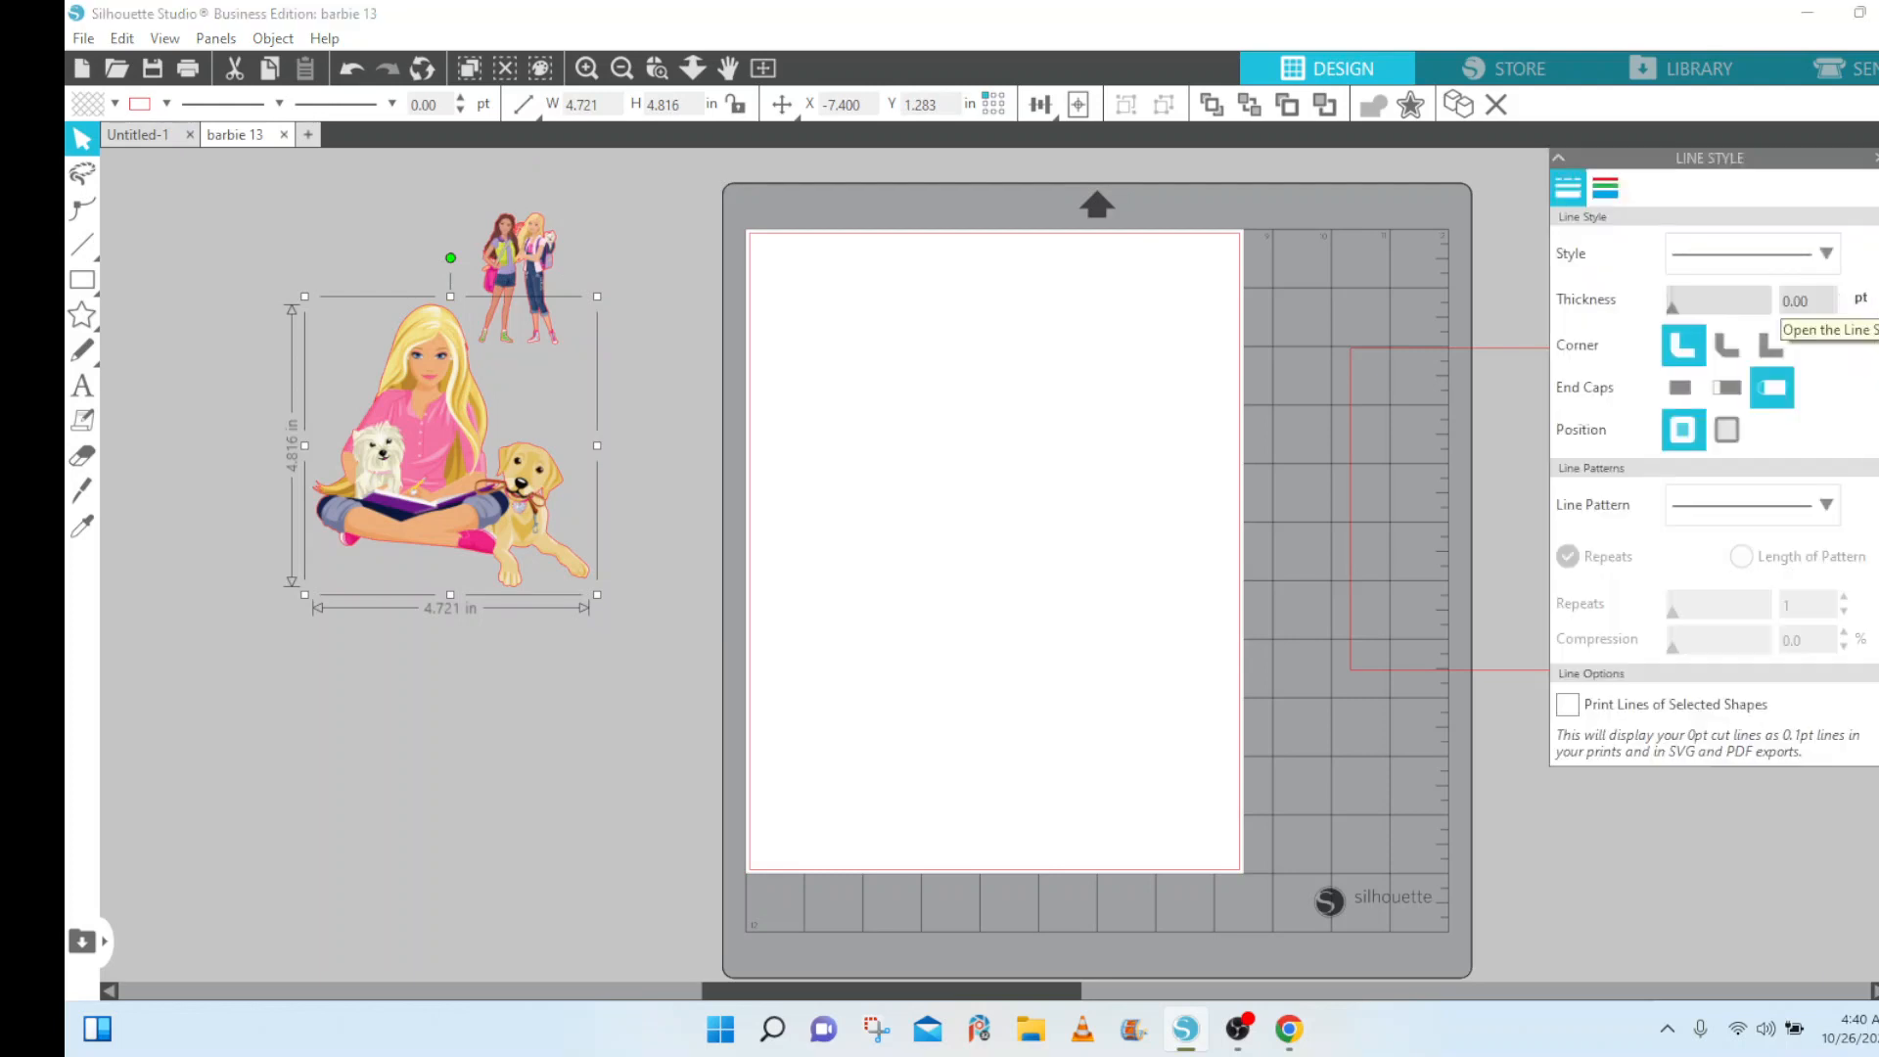
pyautogui.click(1602, 192)
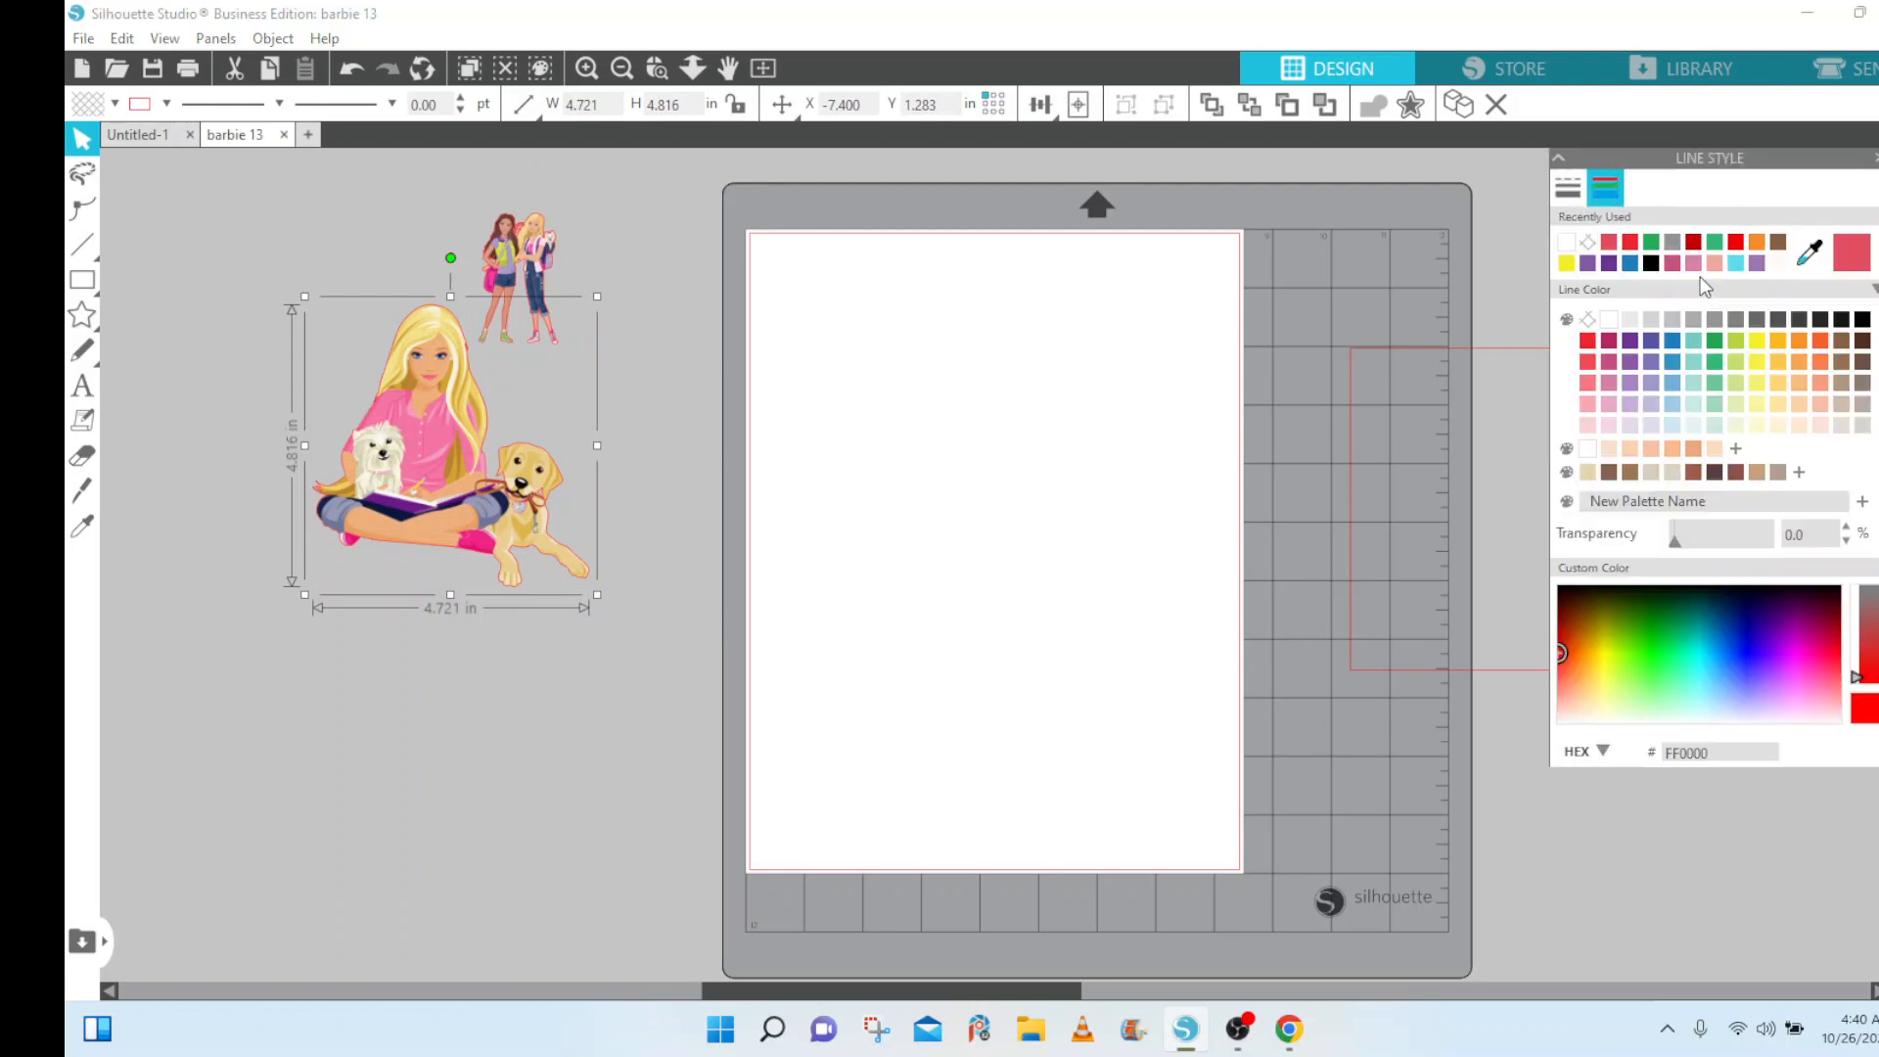
pyautogui.click(1589, 323)
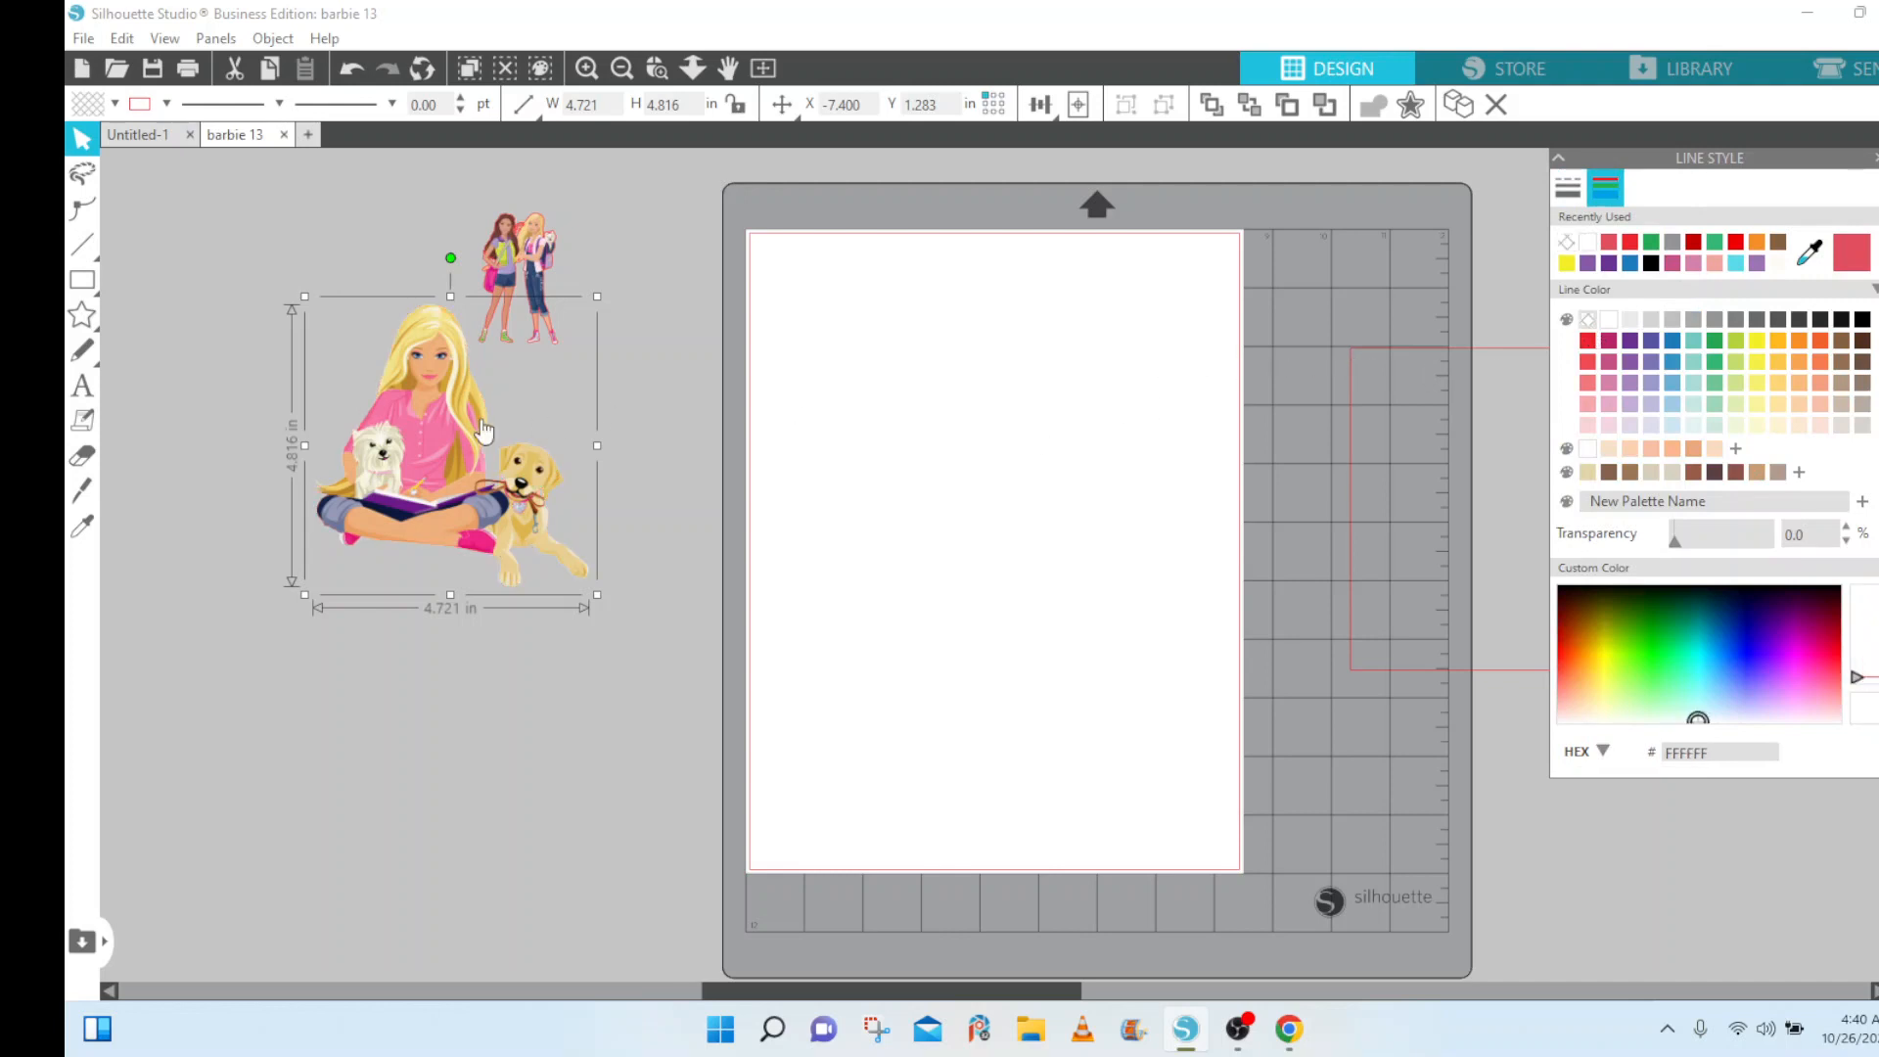
# Shrink the seated Barbie and arrange the two-girls image to its right, both left of the page.
pyautogui.moveTo(474, 468); pyautogui.dragTo(451, 467)
pyautogui.moveTo(538, 258); pyautogui.dragTo(611, 238)
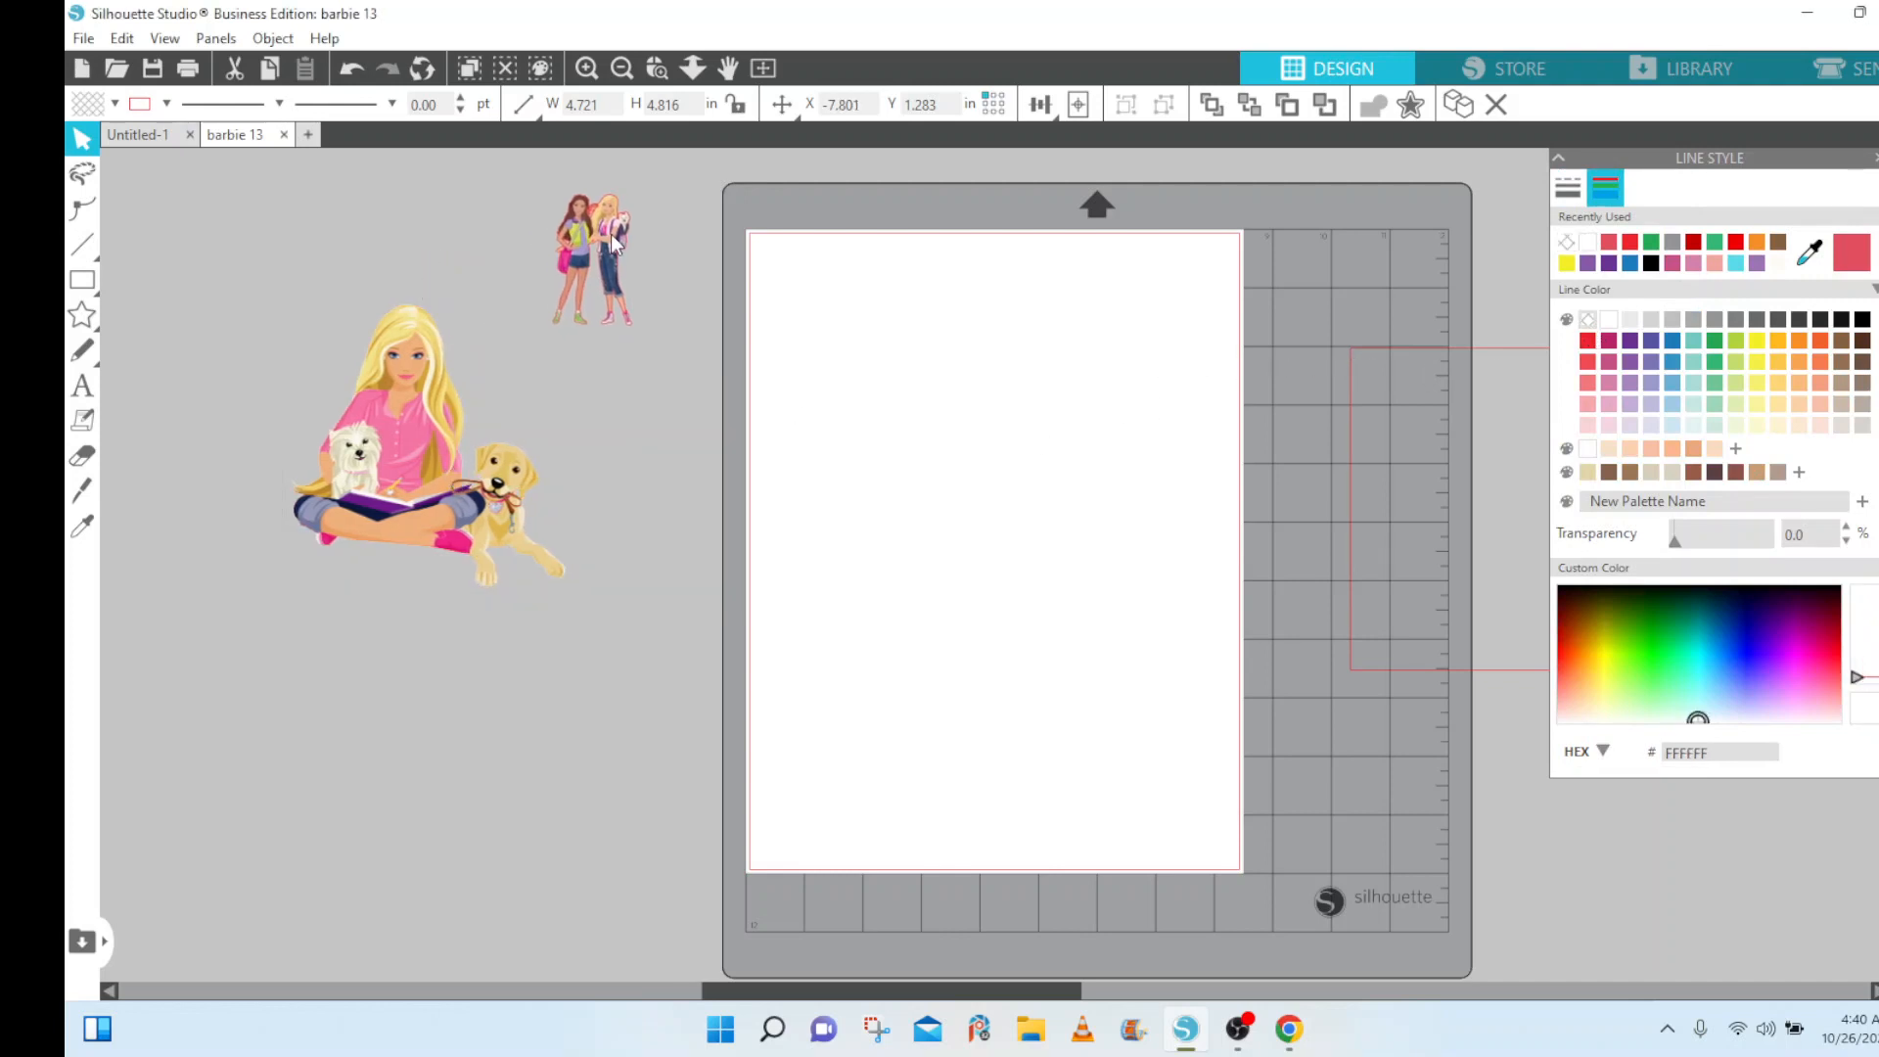
pyautogui.click(627, 275)
pyautogui.click(443, 489)
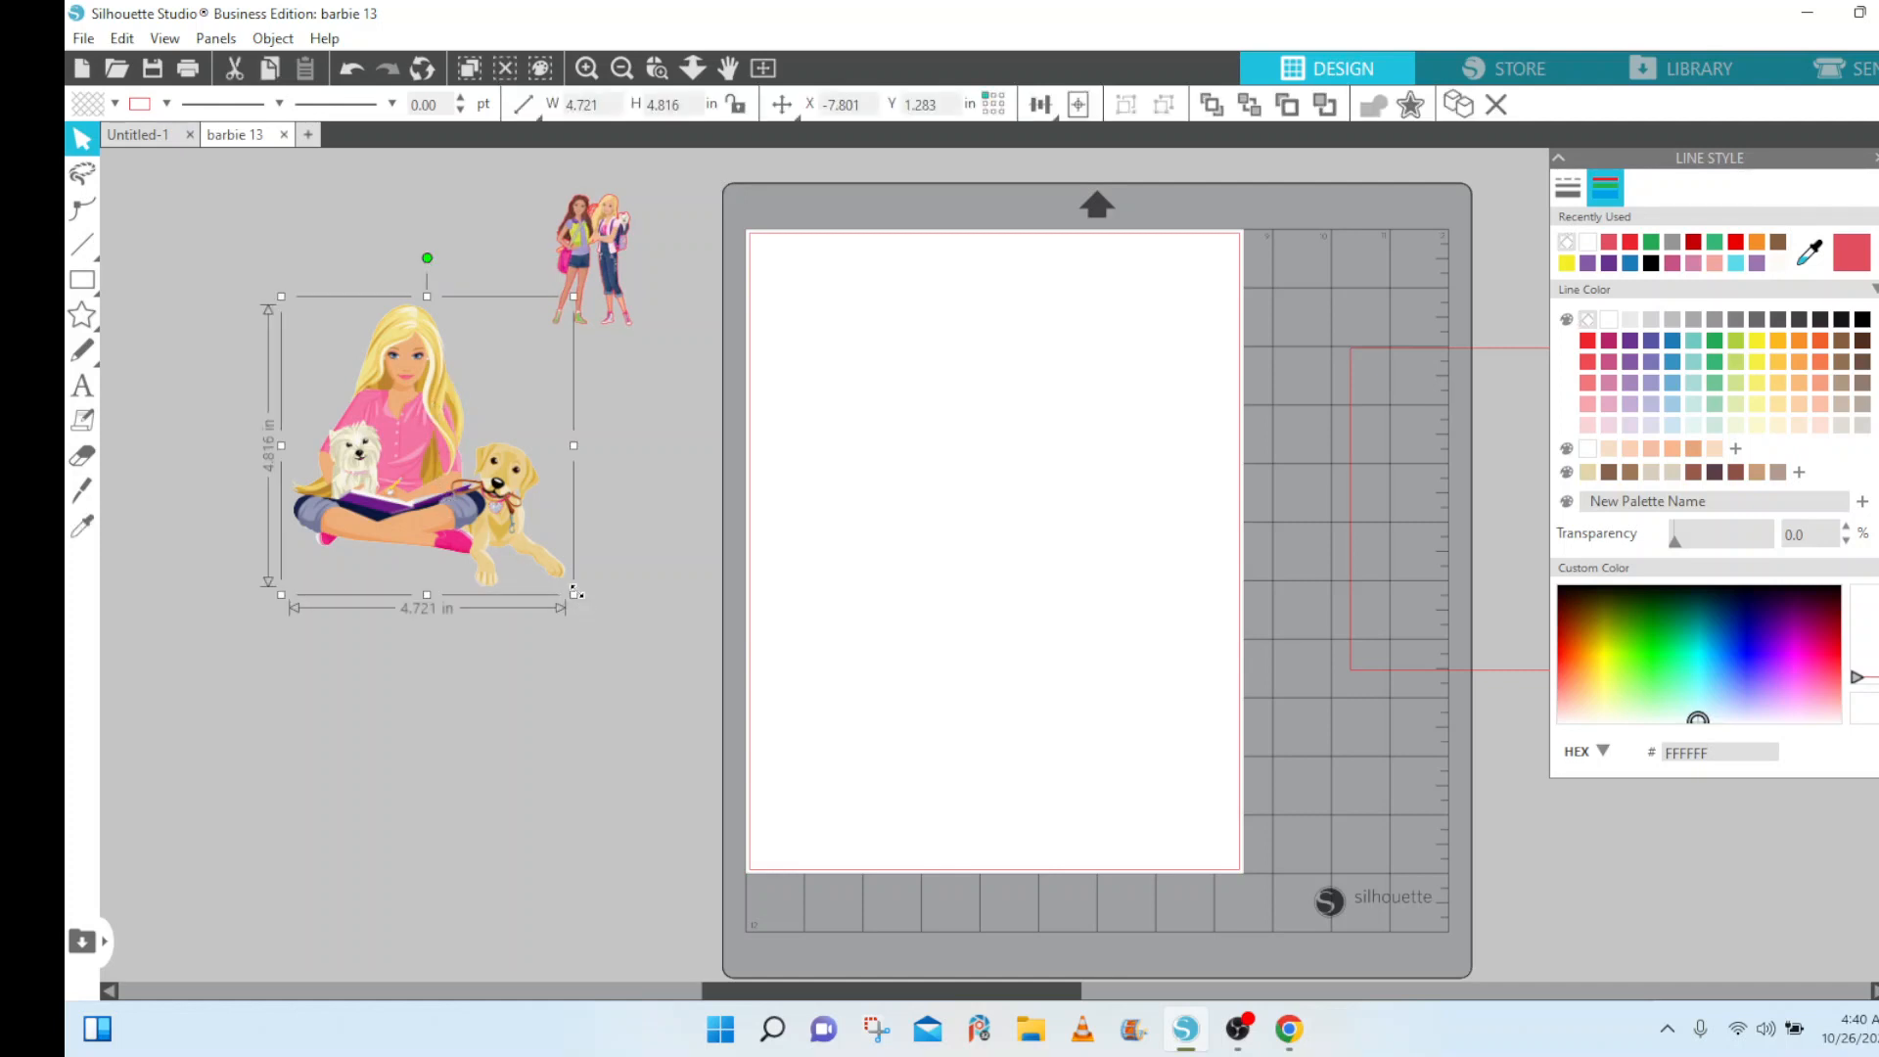
pyautogui.moveTo(575, 593); pyautogui.dragTo(470, 367)
pyautogui.moveTo(604, 315); pyautogui.dragTo(606, 371)
pyautogui.click(626, 446)
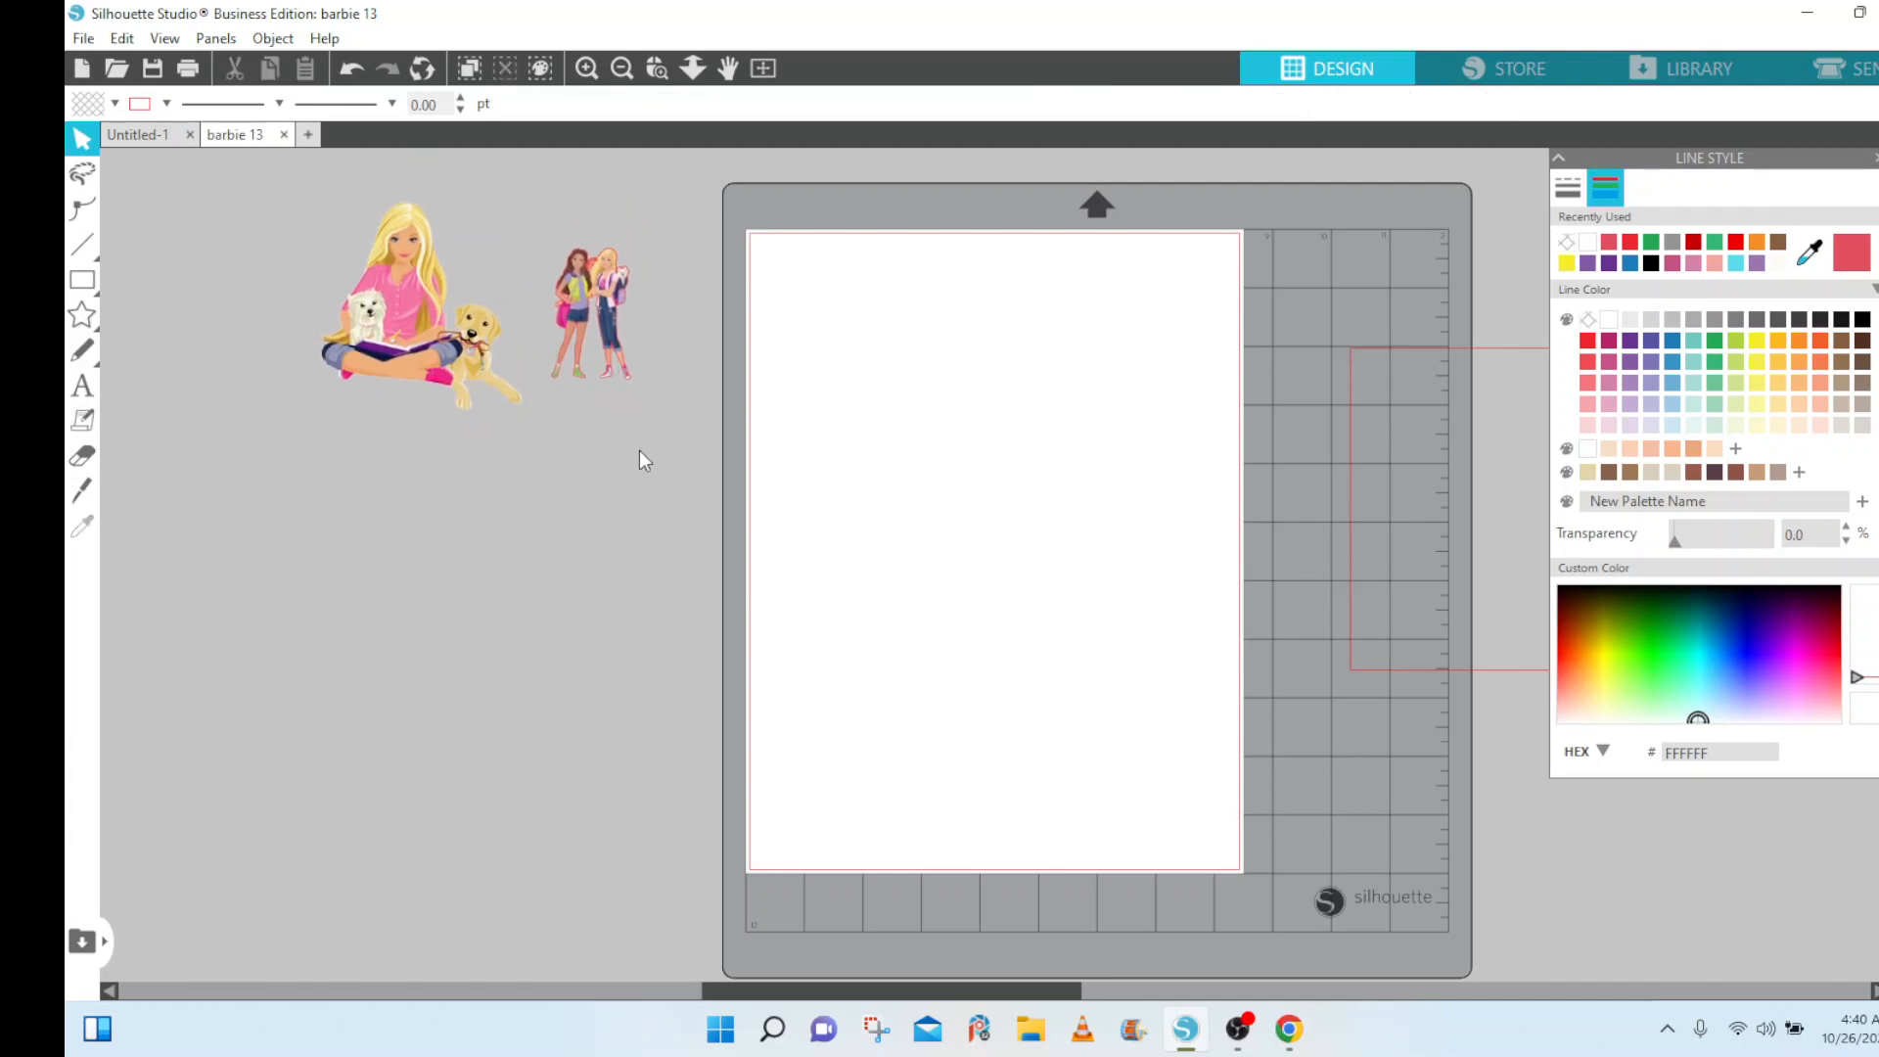